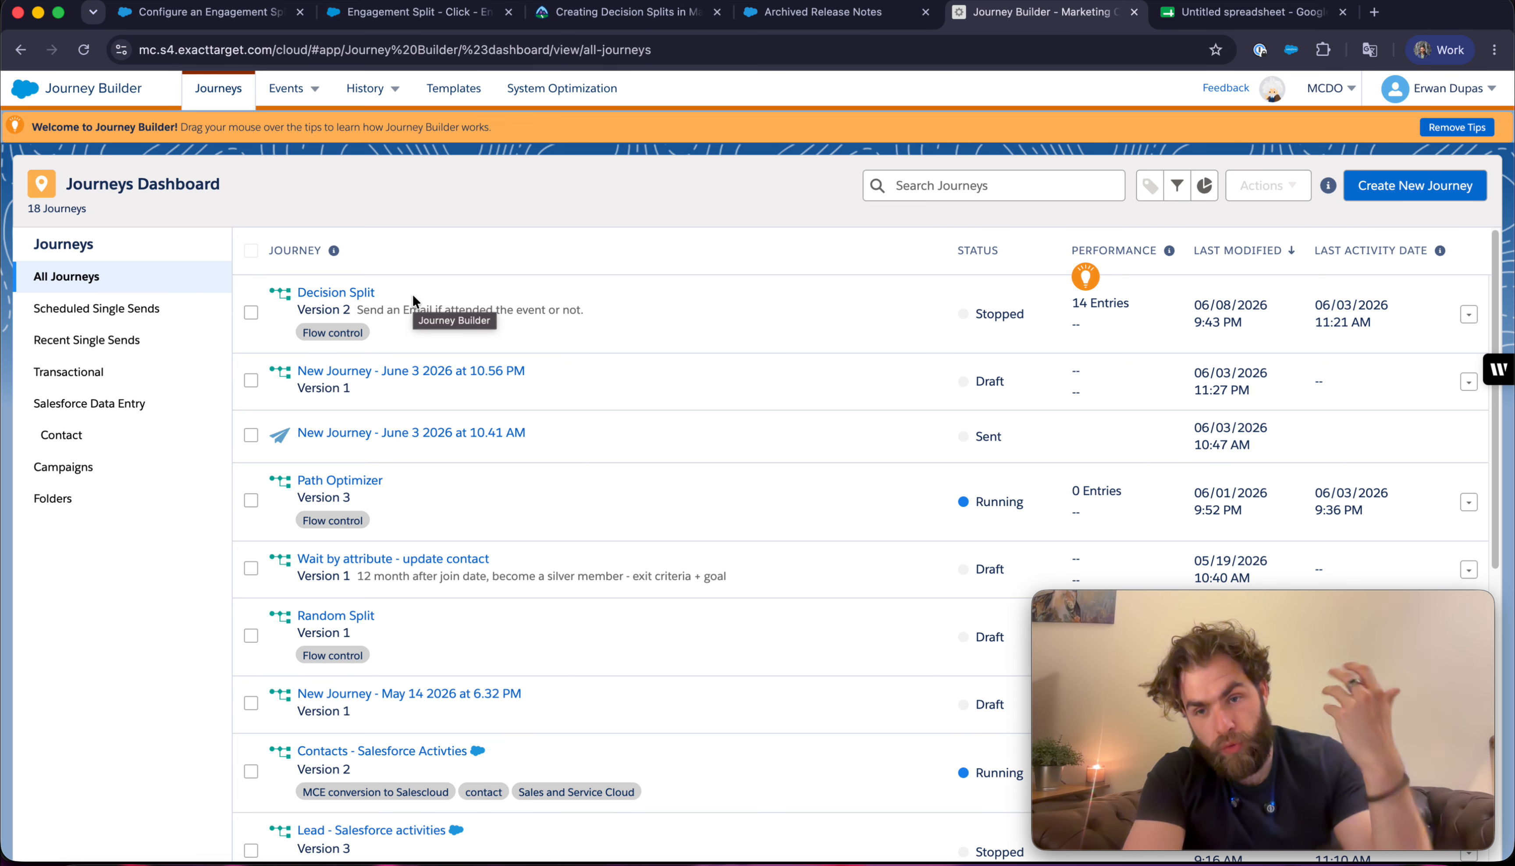
# - Open version 3 of the Decision Split journey from the journeys dashboard
pyautogui.click(340, 291)
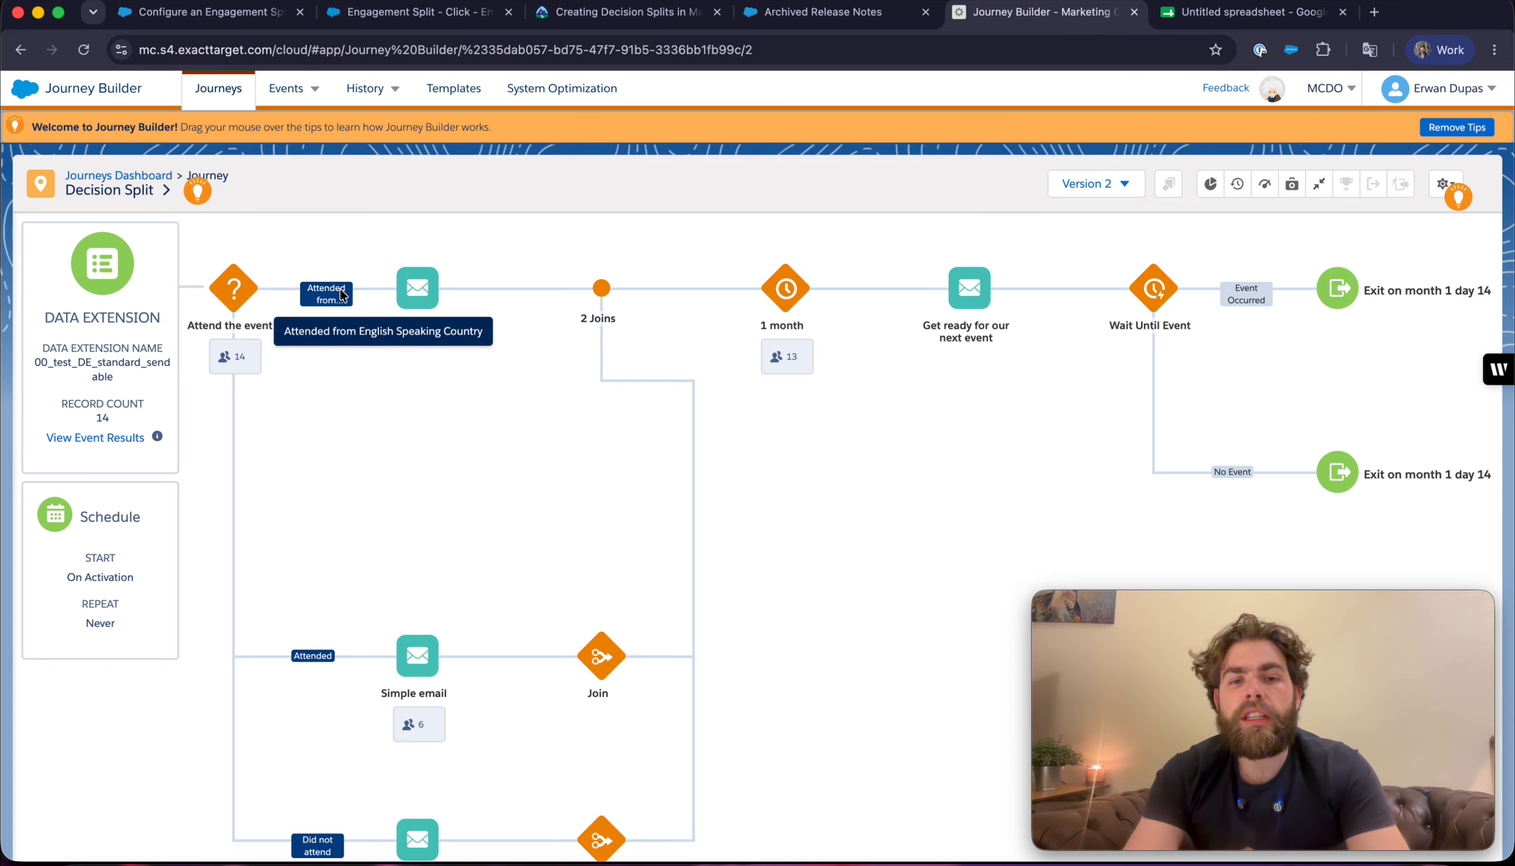
pyautogui.click(1094, 184)
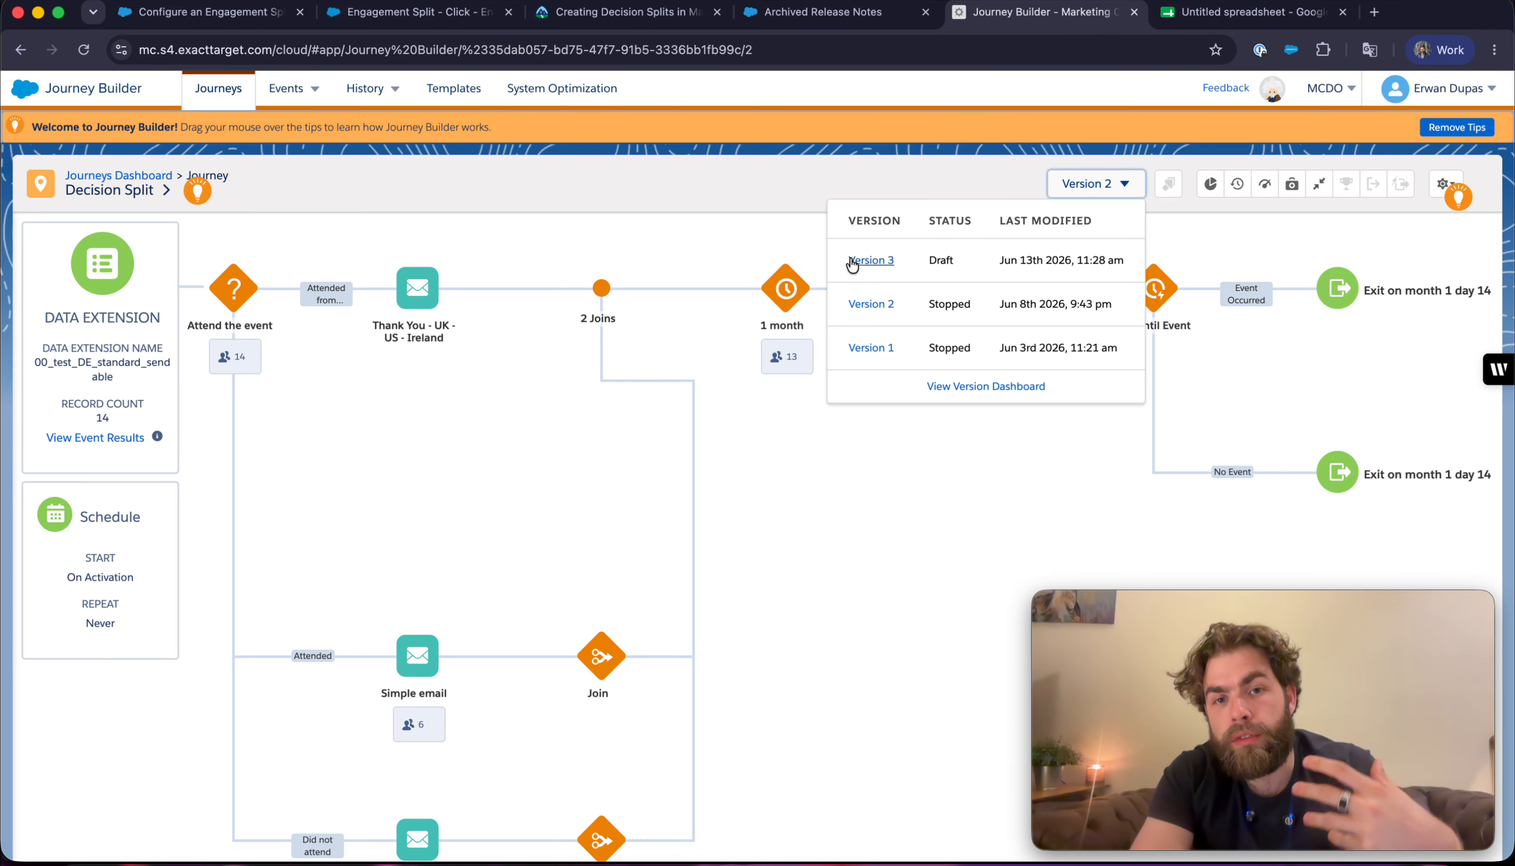
pyautogui.click(853, 259)
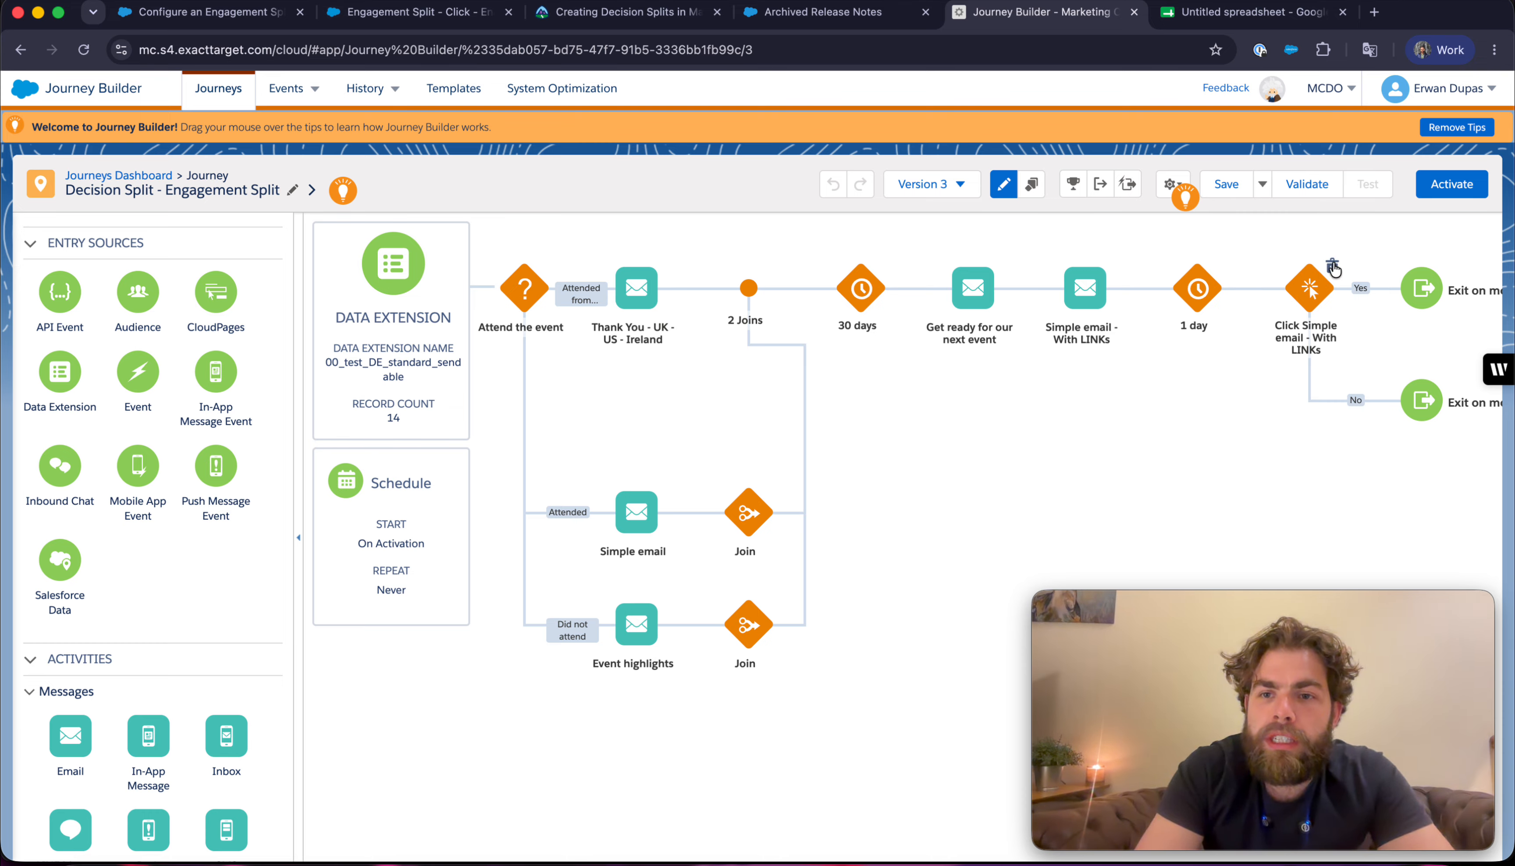
# - Delete the existing engagement split after the 1 day wait and add a new Engagement Split in its place
pyautogui.click(1327, 267)
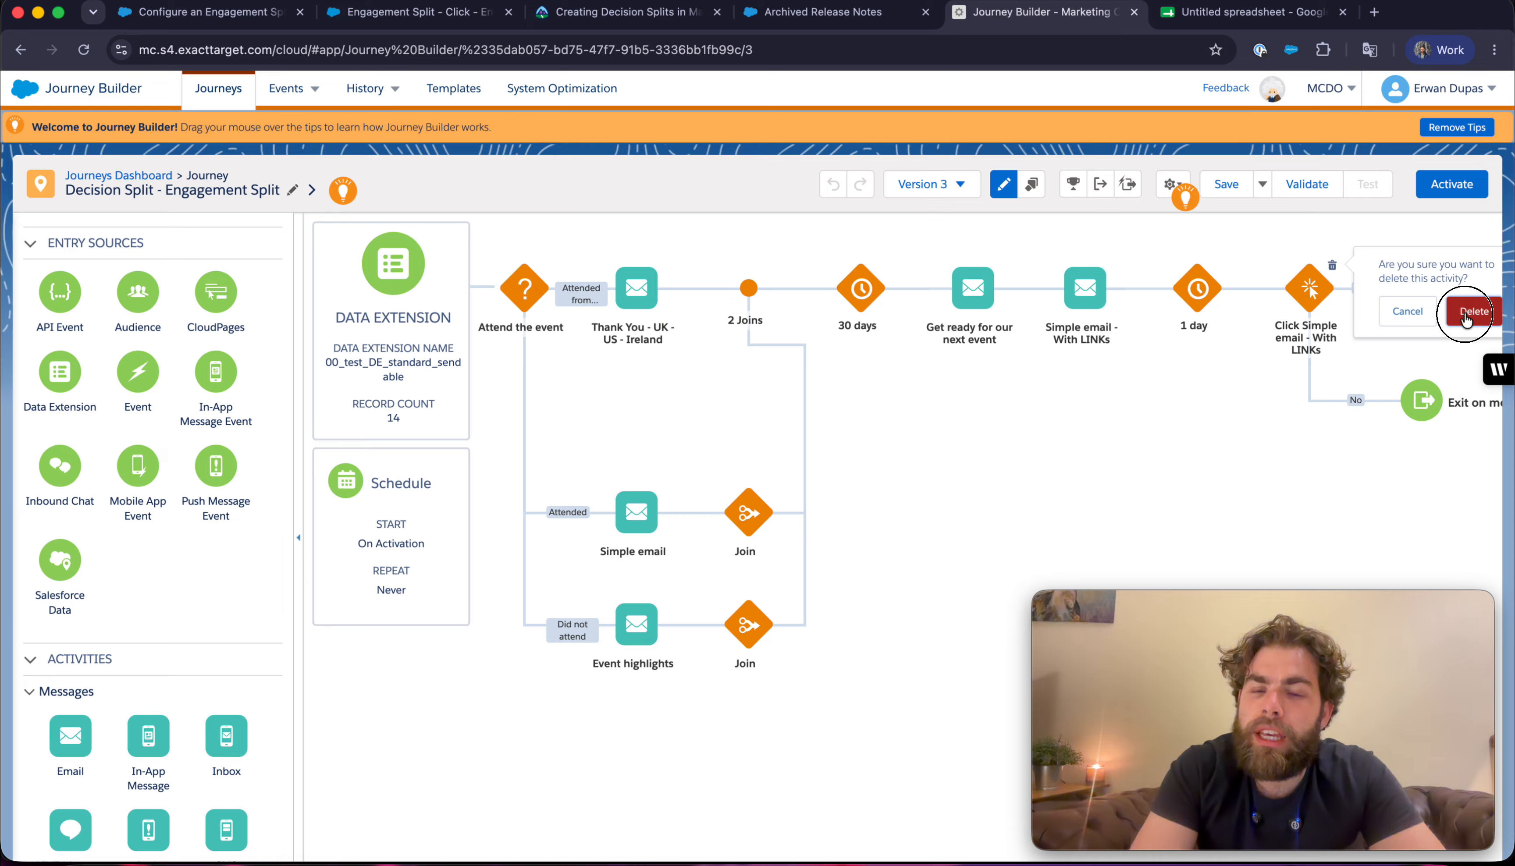
pyautogui.click(1478, 402)
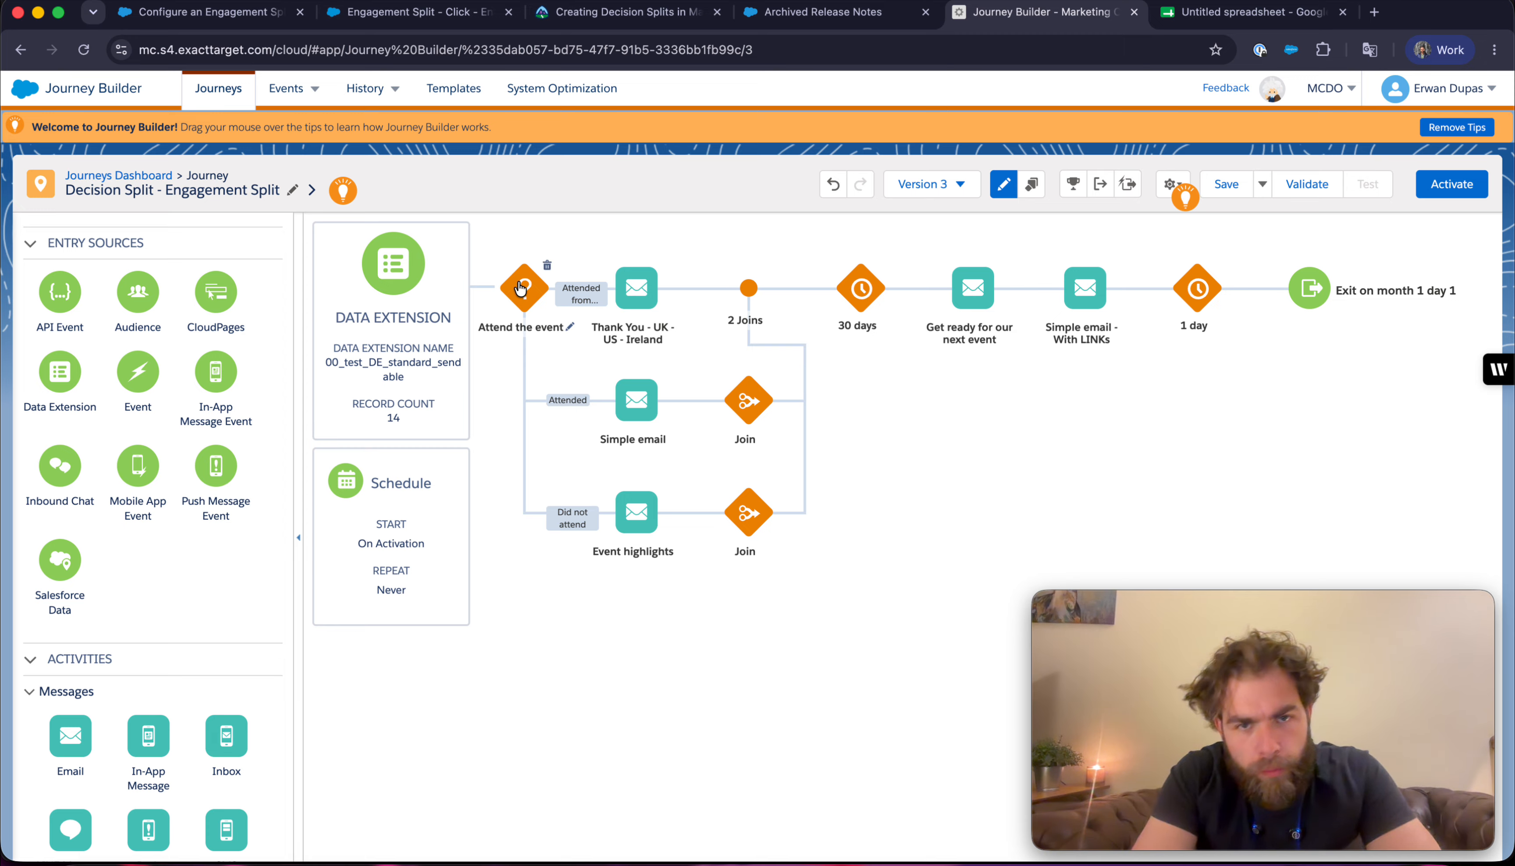
pyautogui.moveTo(527, 296)
pyautogui.scroll(-10, 154, 614)
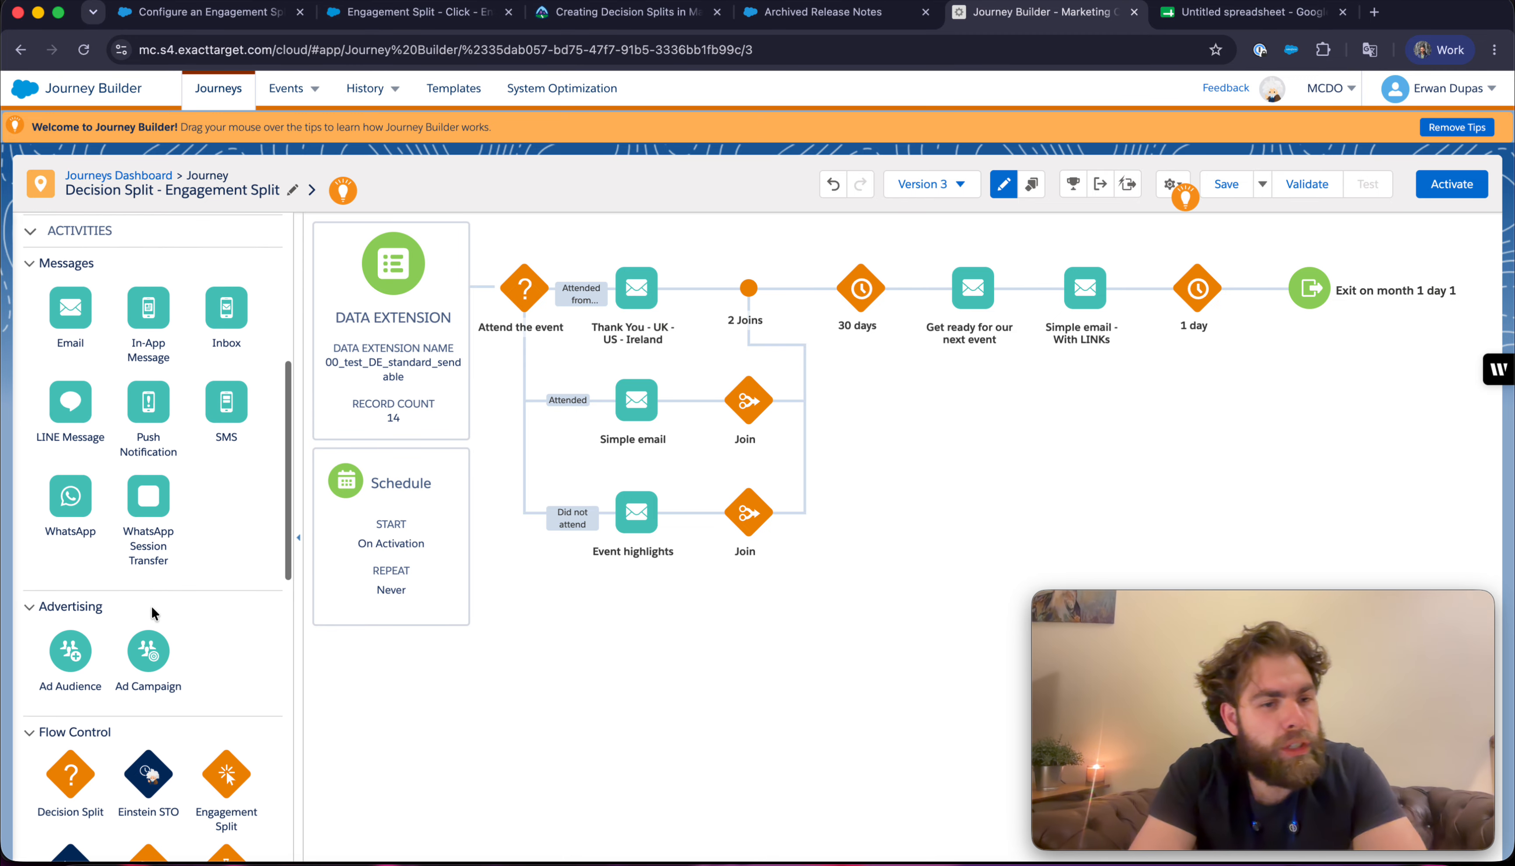
pyautogui.scroll(-3, 153, 614)
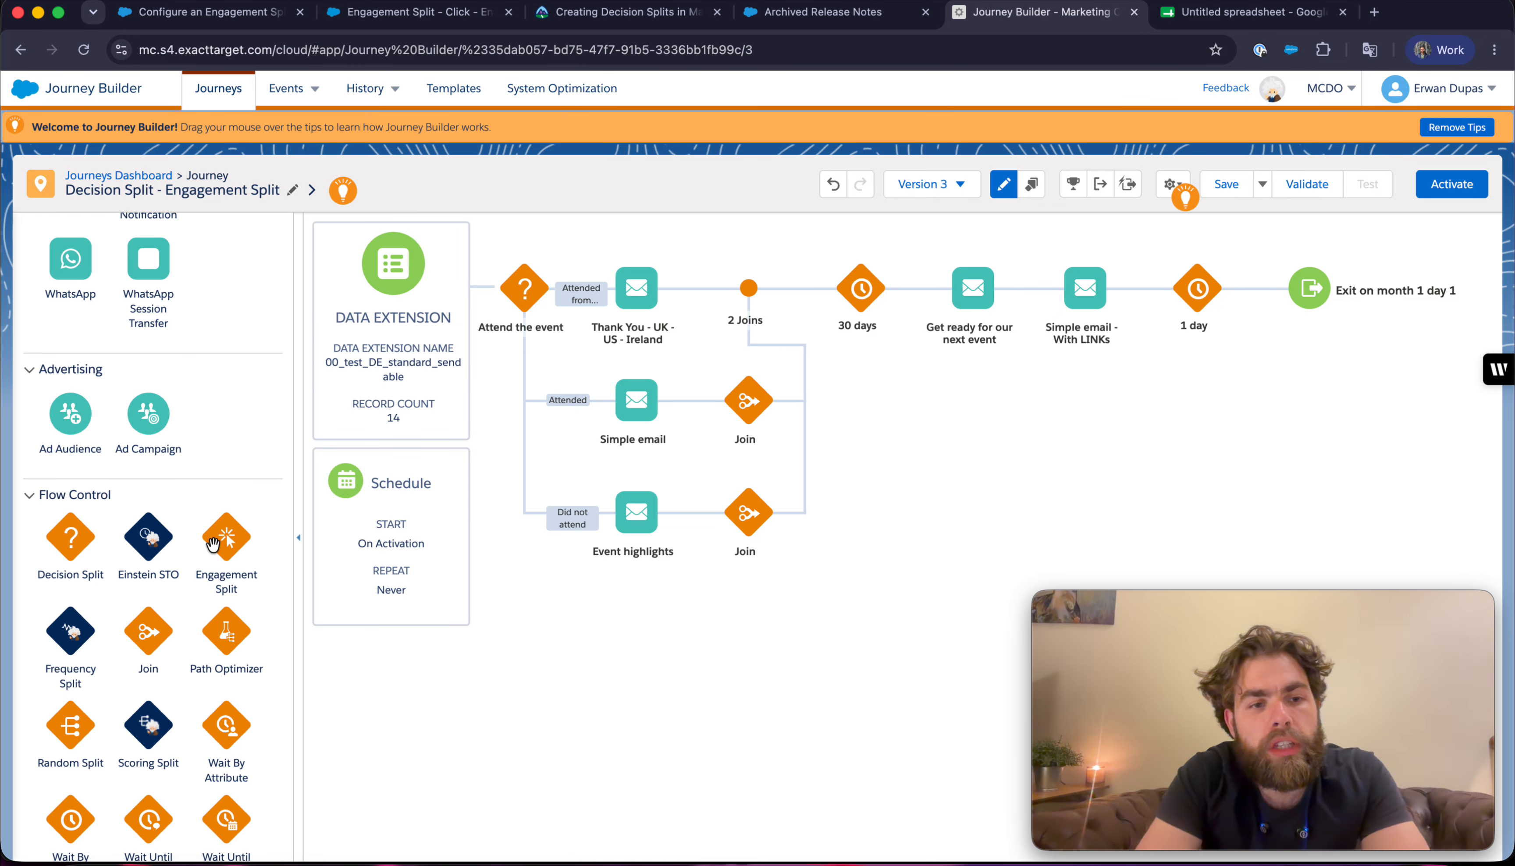
pyautogui.moveTo(221, 532); pyautogui.dragTo(1242, 286)
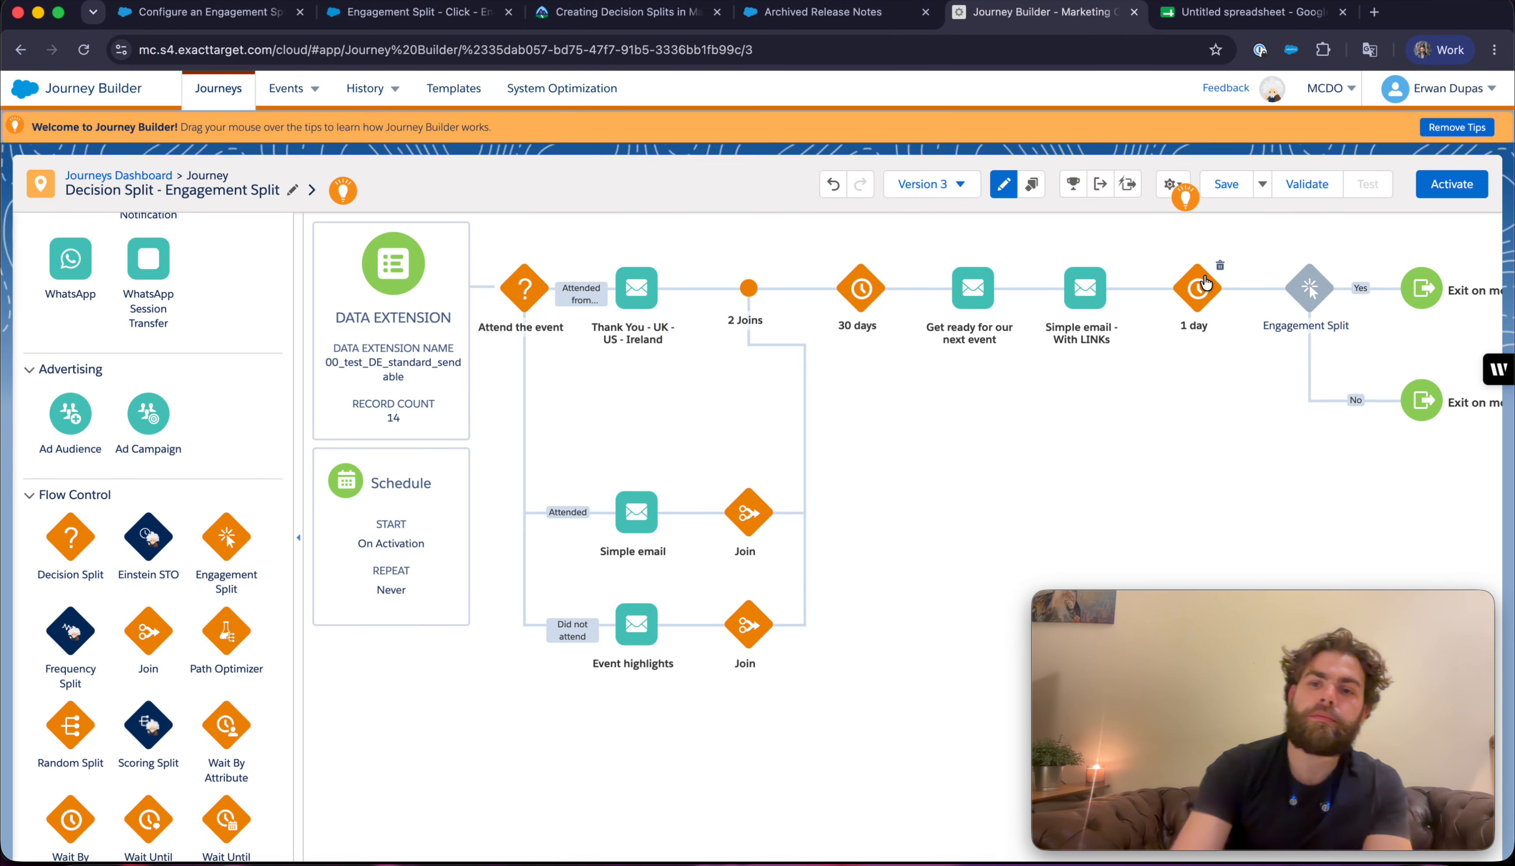
# - Set "Simple email - With LINKs" as the message to monitor in the new Engagement Split
pyautogui.click(1296, 288)
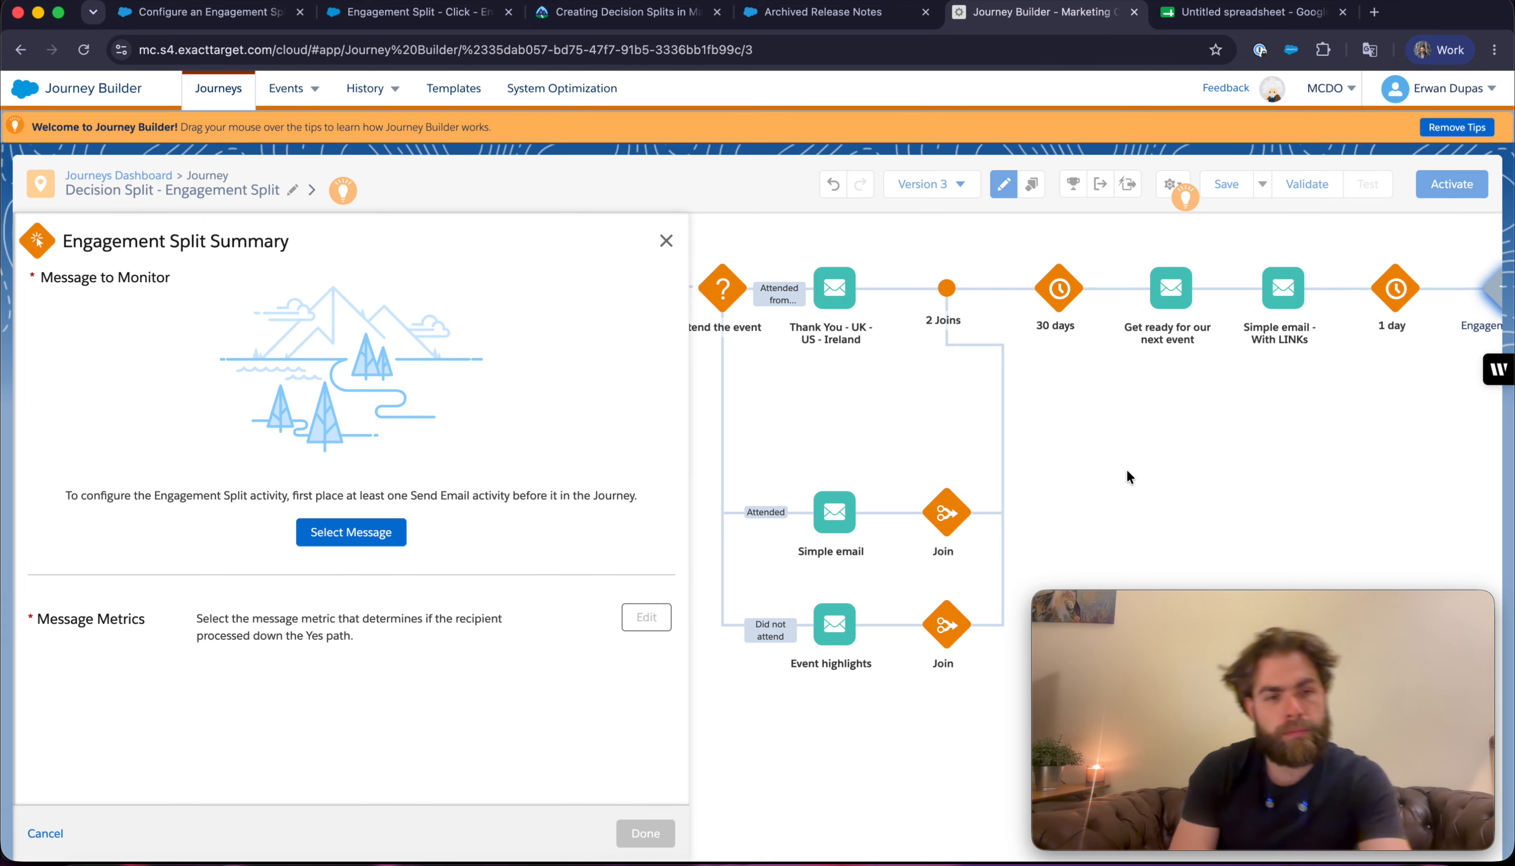
pyautogui.click(365, 532)
pyautogui.hscroll(1, 1378, 315)
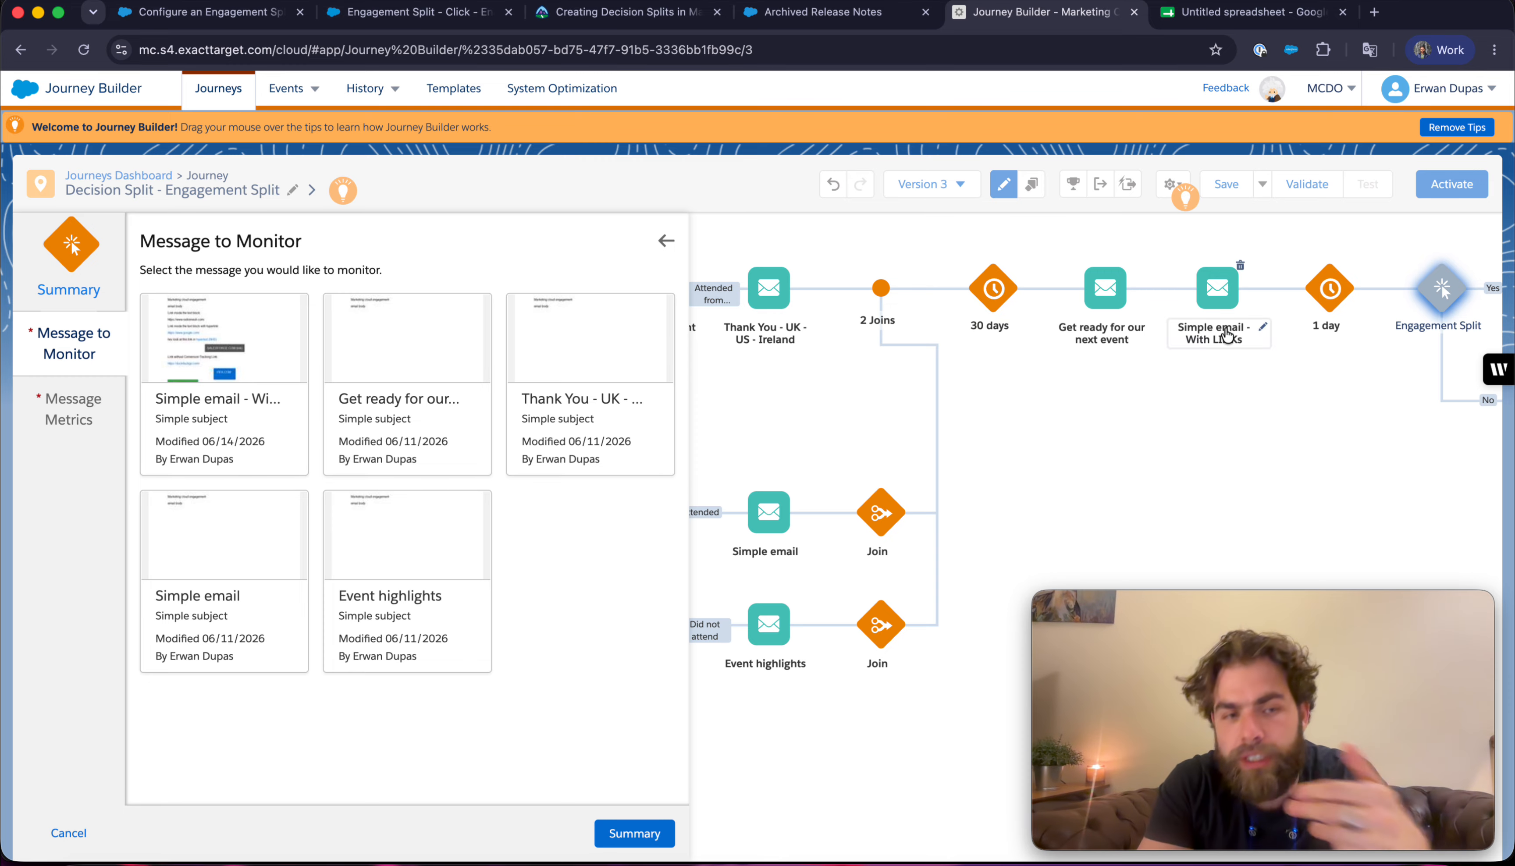
pyautogui.hscroll(-2, 829, 371)
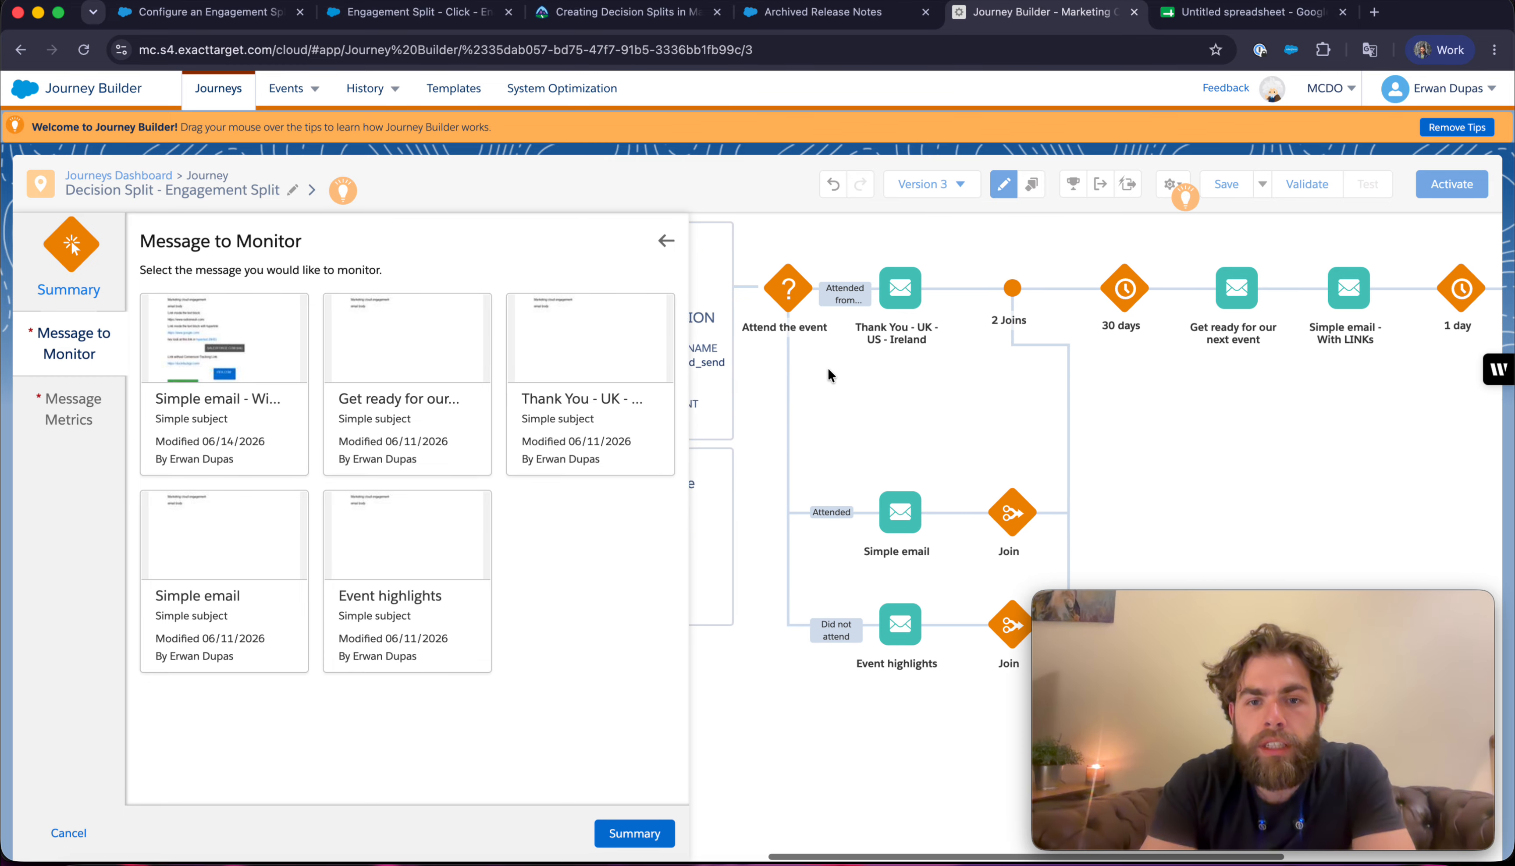
pyautogui.hscroll(1, 826, 375)
pyautogui.click(192, 411)
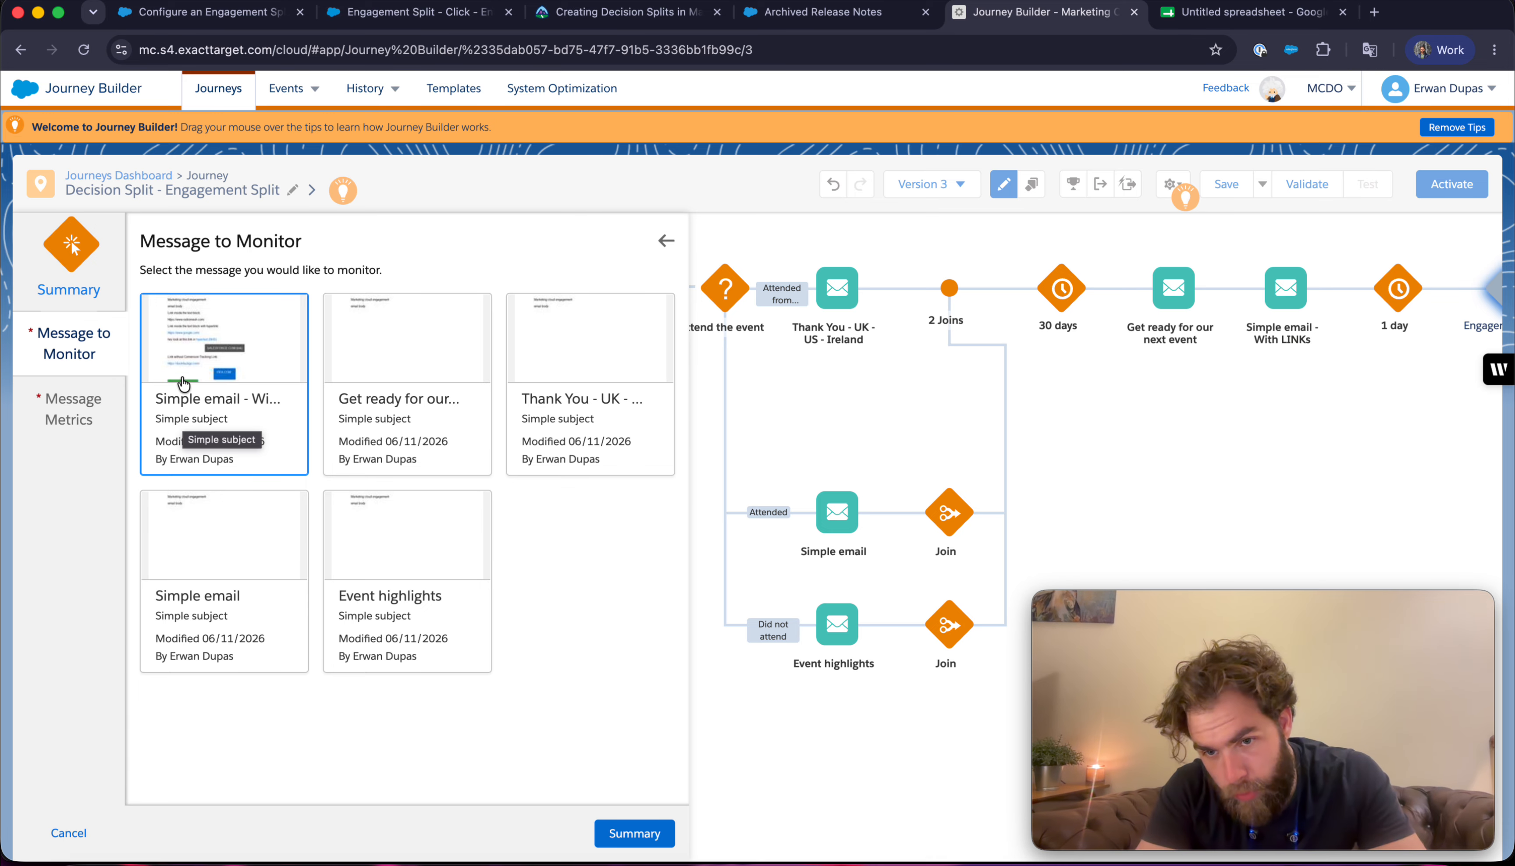
pyautogui.click(201, 386)
pyautogui.click(642, 835)
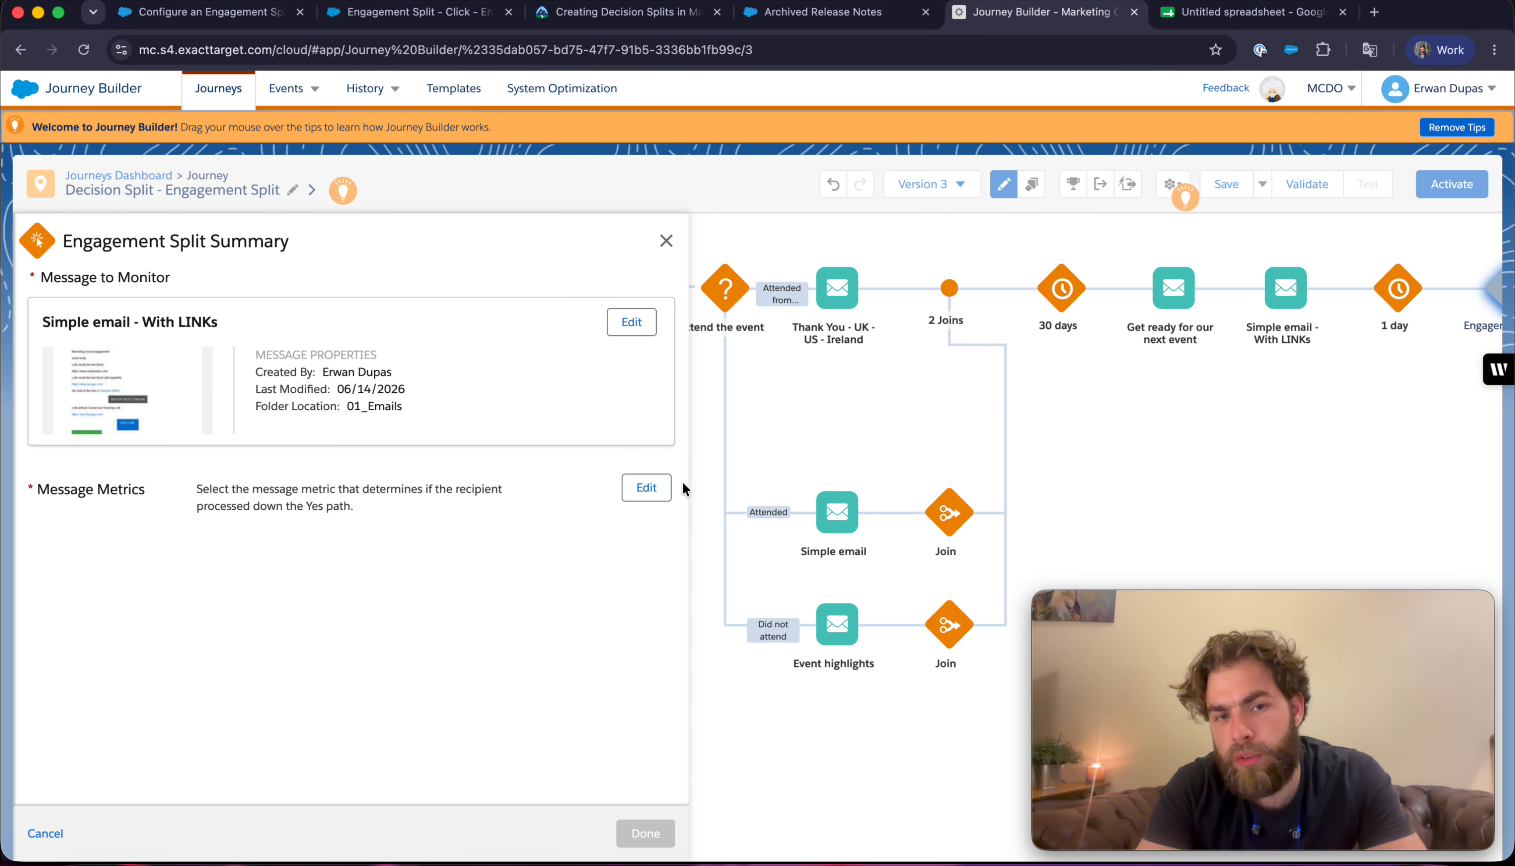
# - Choose Opens as the split's message metric and save the Engagement Split configuration
pyautogui.click(654, 488)
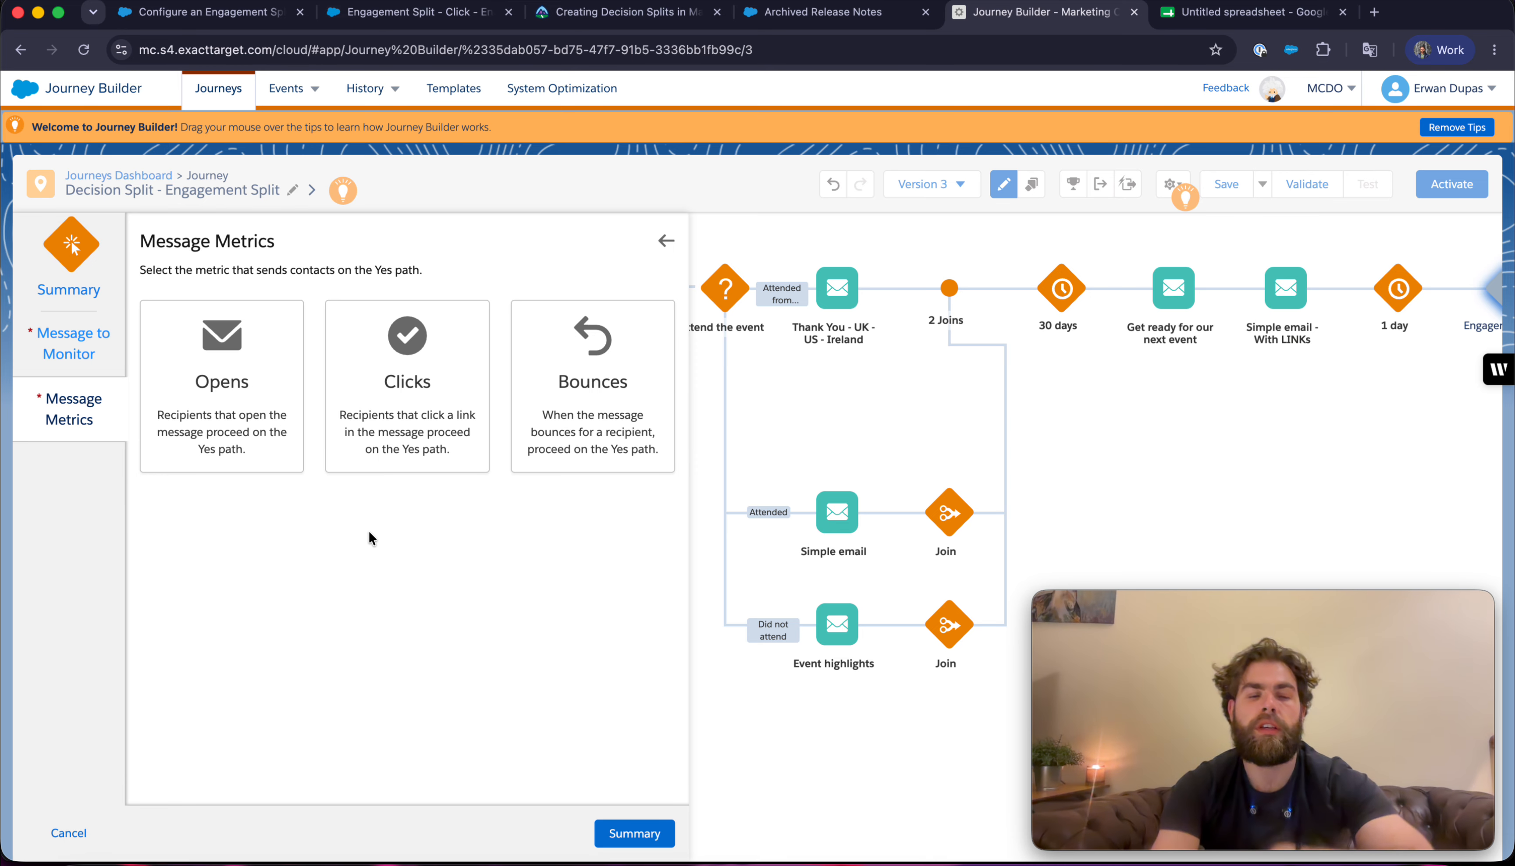
pyautogui.hscroll(5, 1195, 434)
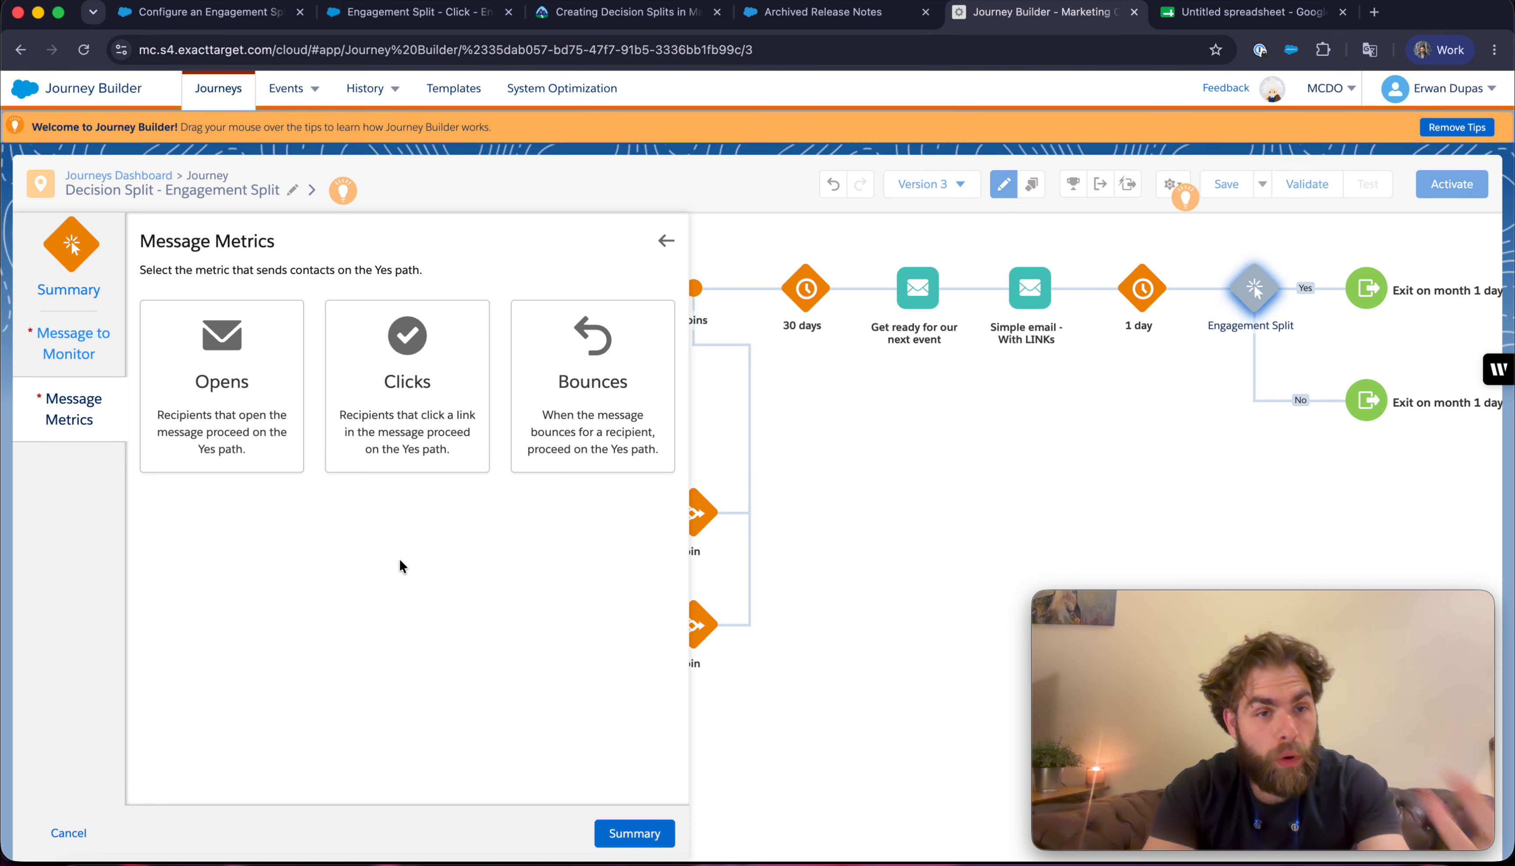
pyautogui.click(464, 420)
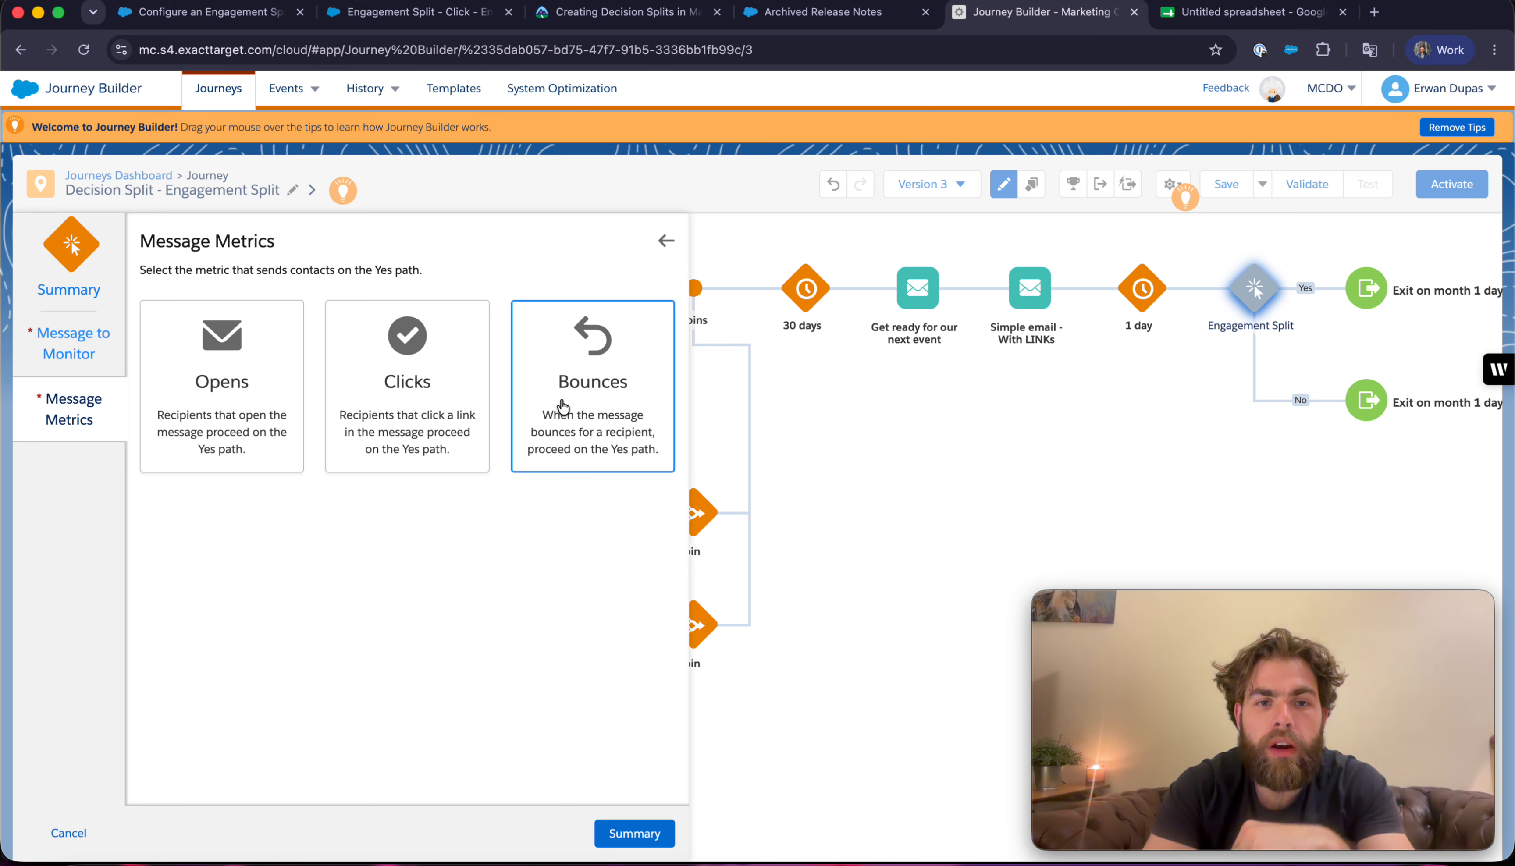
pyautogui.click(163, 396)
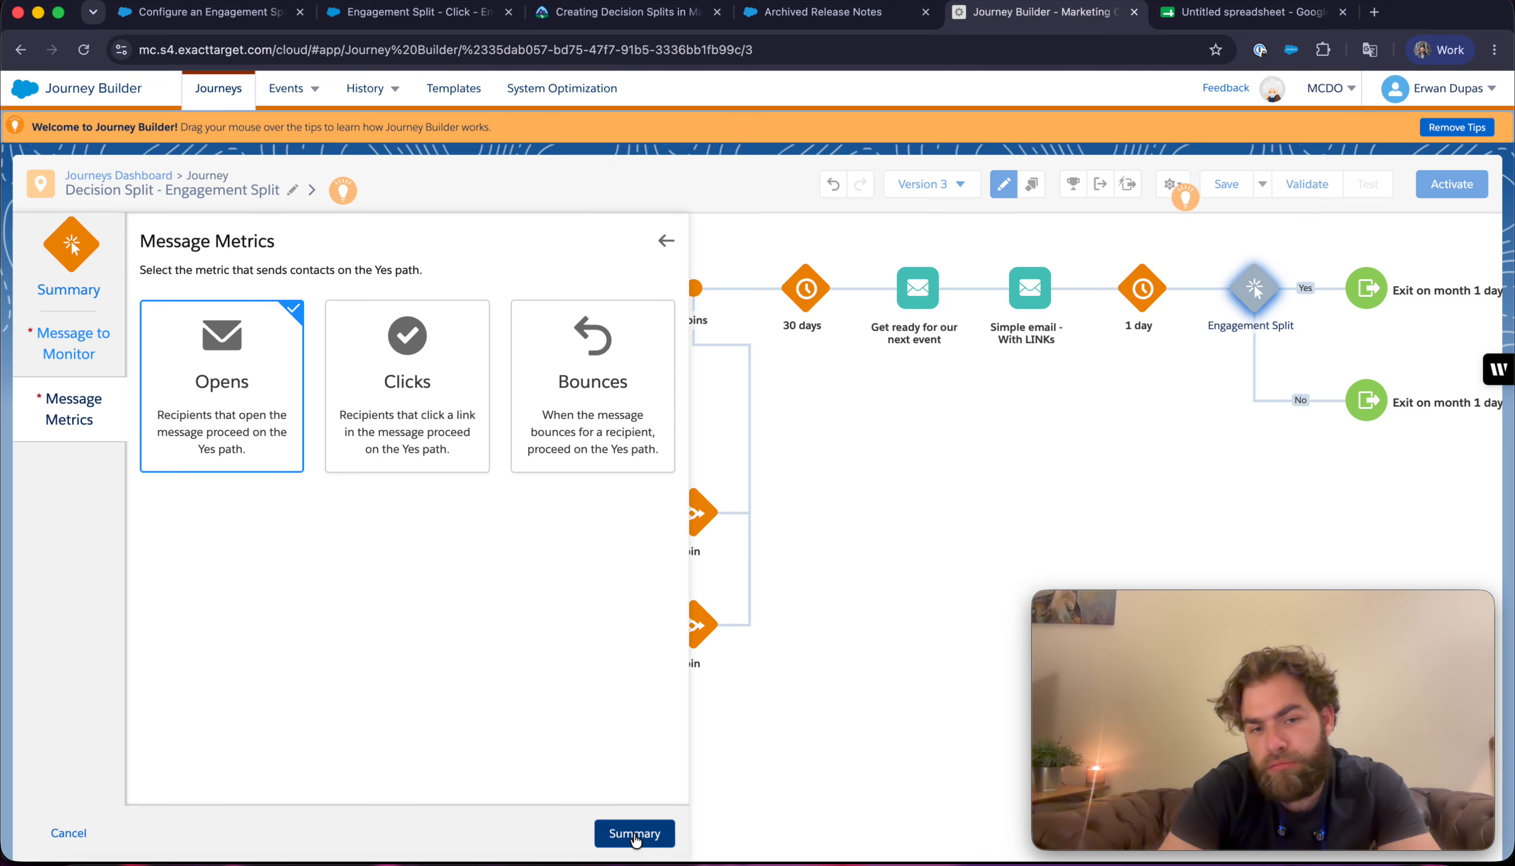
pyautogui.click(635, 834)
pyautogui.click(646, 830)
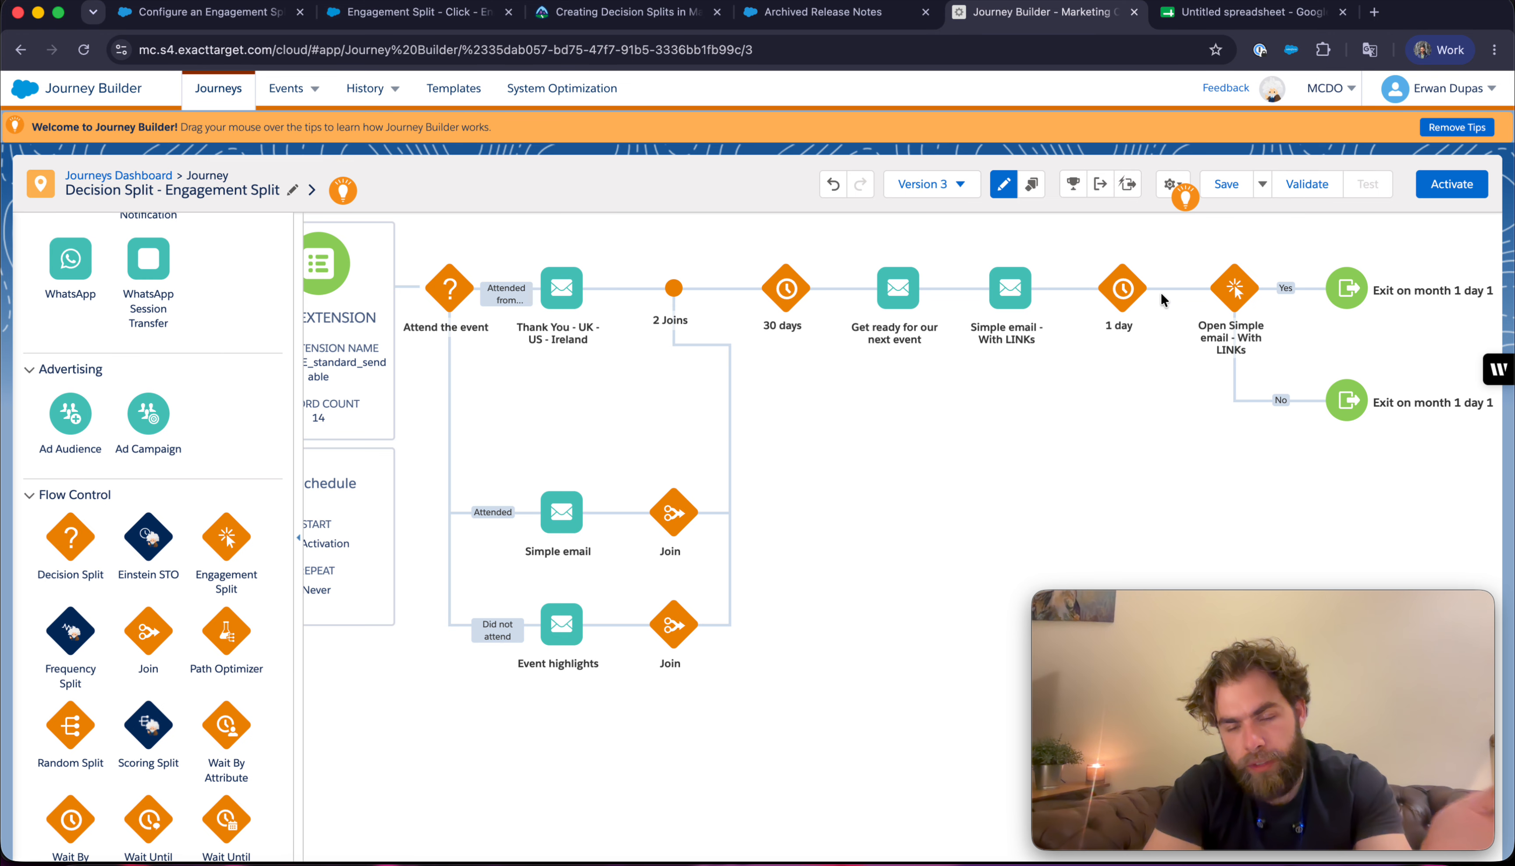
# - Change the Engagement Split's message metric to Clicks, tracking only the SALESFORCE.COM link, and return to its summary
pyautogui.click(1233, 301)
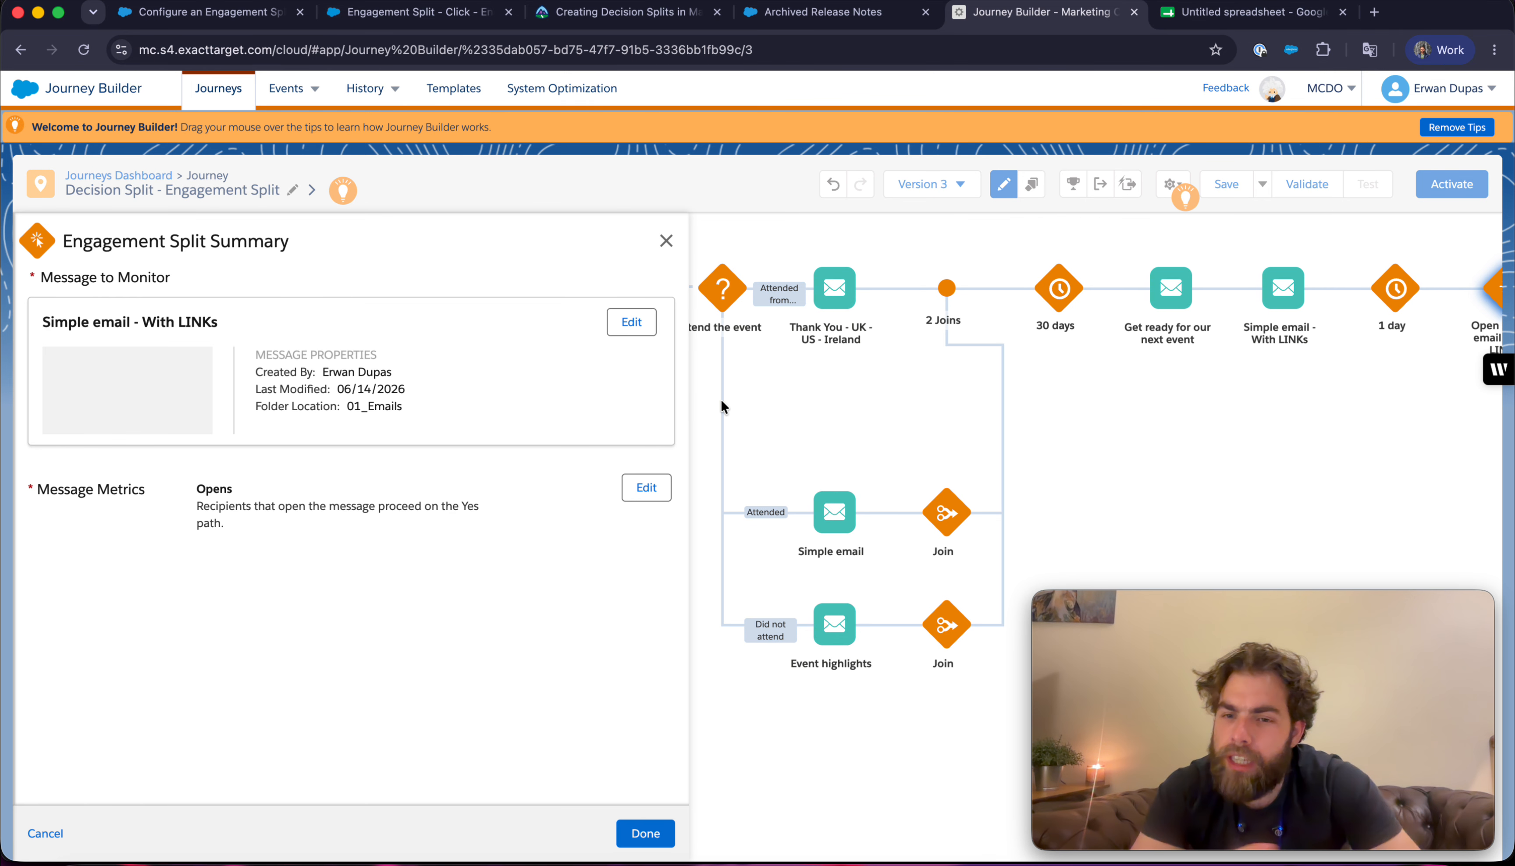
pyautogui.click(648, 490)
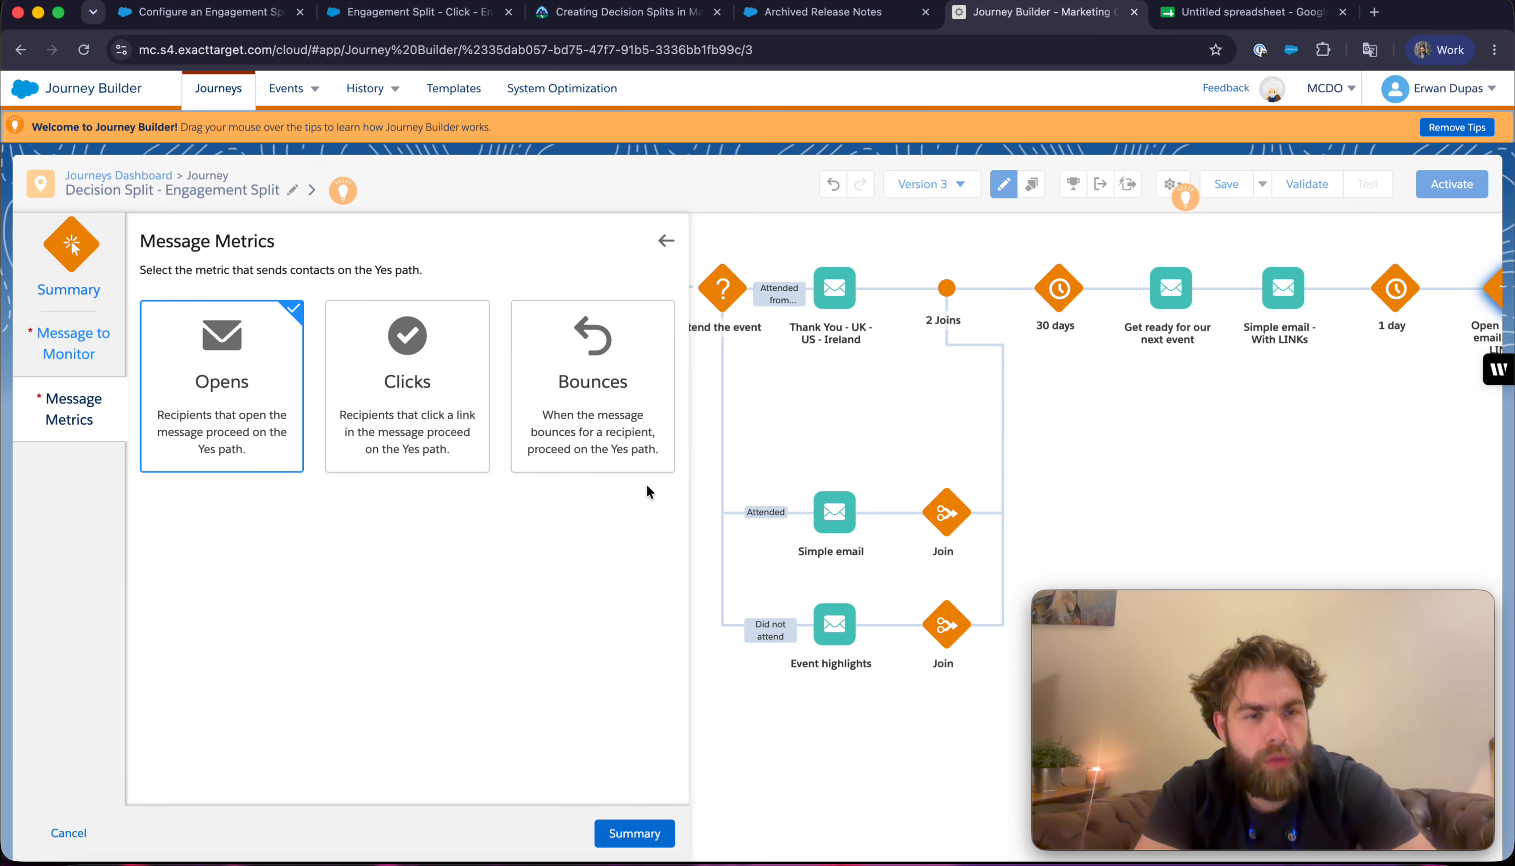
pyautogui.click(387, 417)
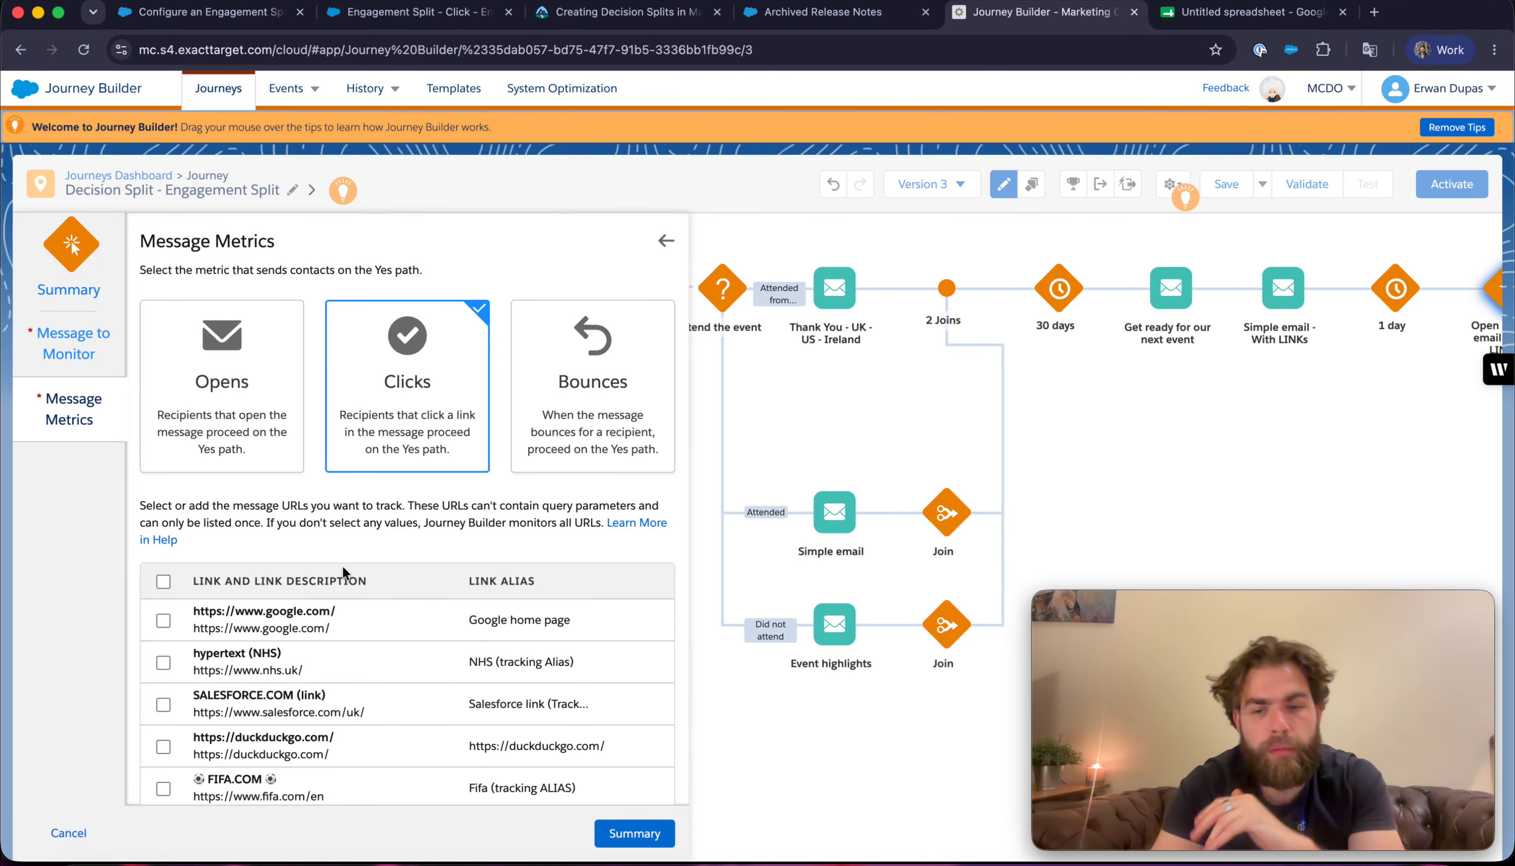
pyautogui.scroll(-3, 343, 572)
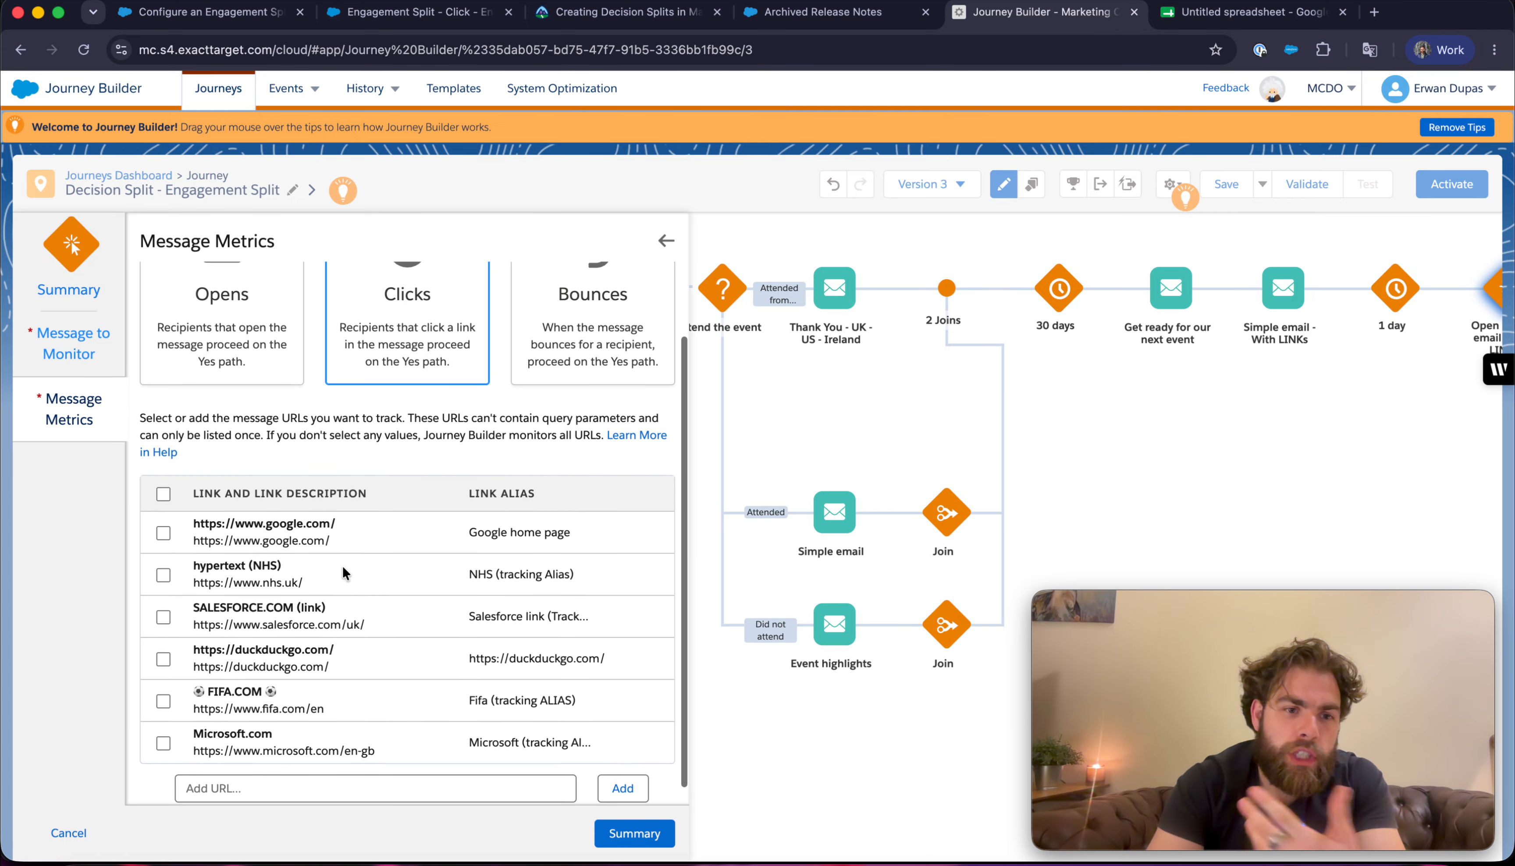
pyautogui.click(164, 616)
pyautogui.click(633, 832)
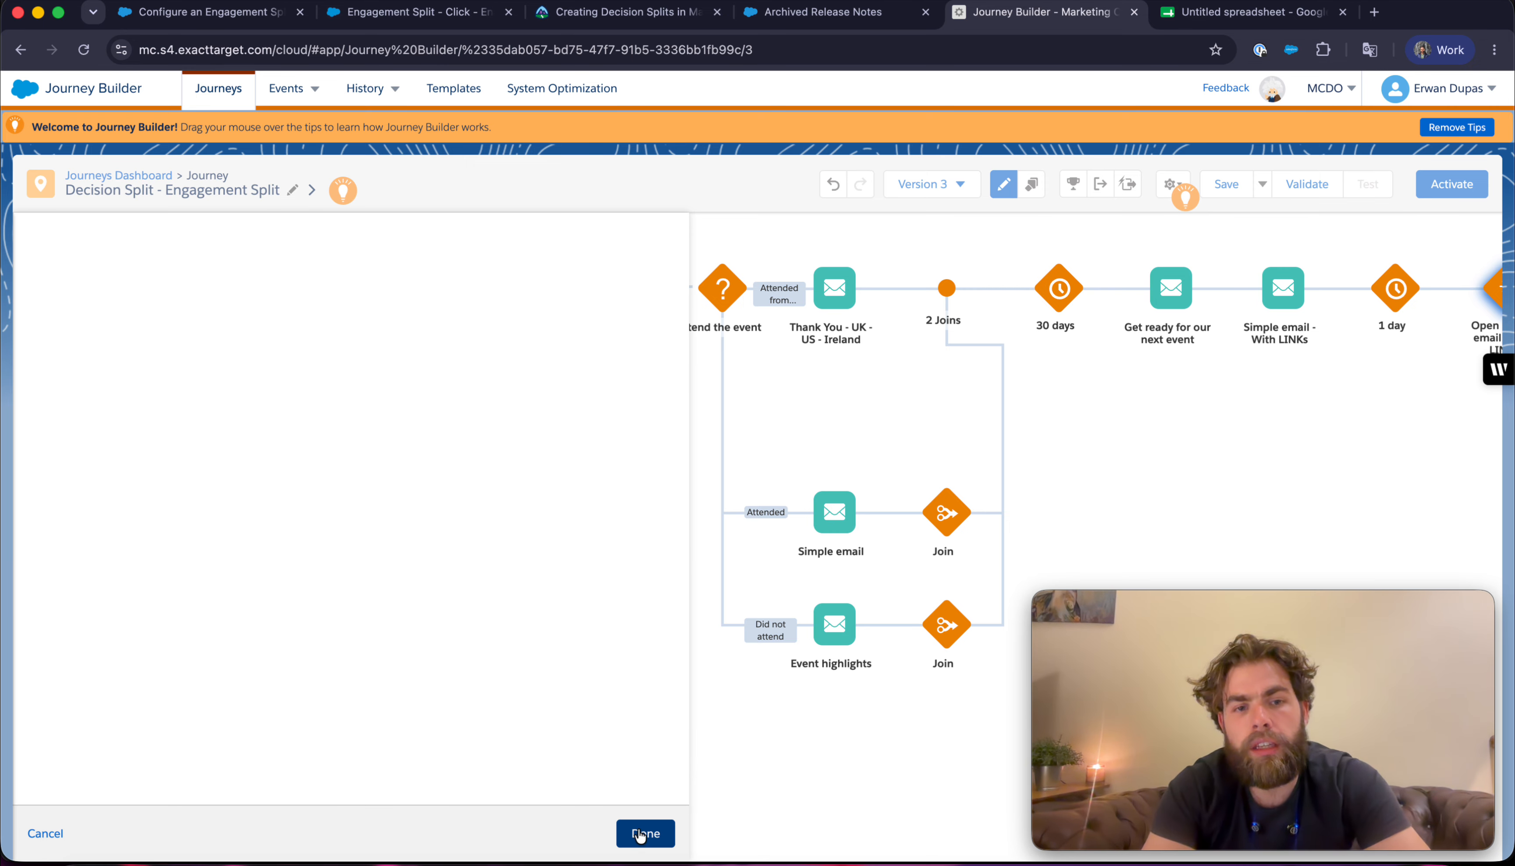
# - Reopen the Clicks metric, select all message links for tracking, and clear the entire selection
pyautogui.hscroll(5, 1263, 414)
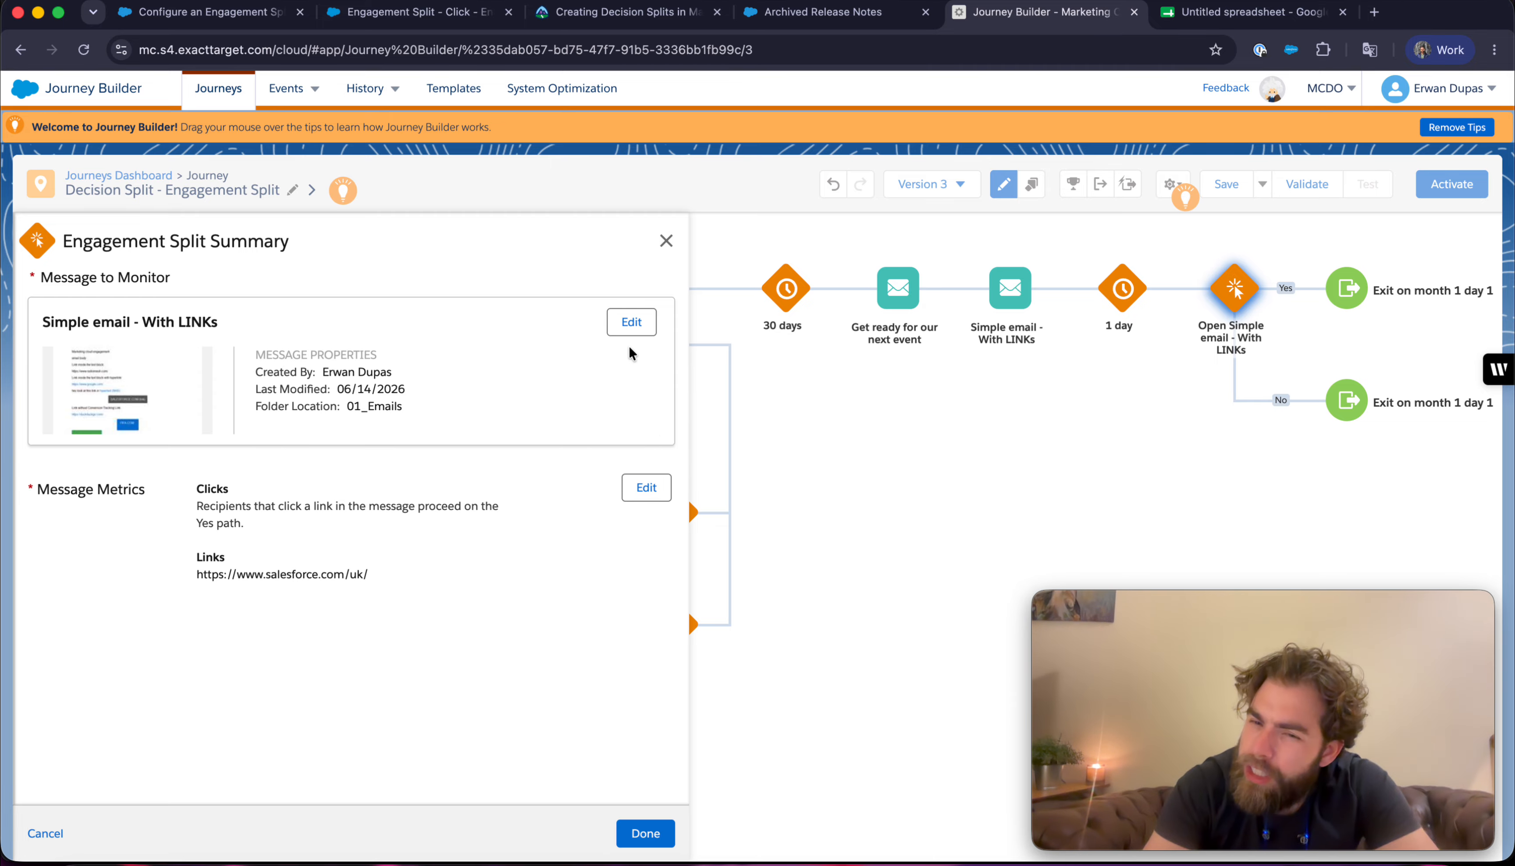
pyautogui.click(648, 490)
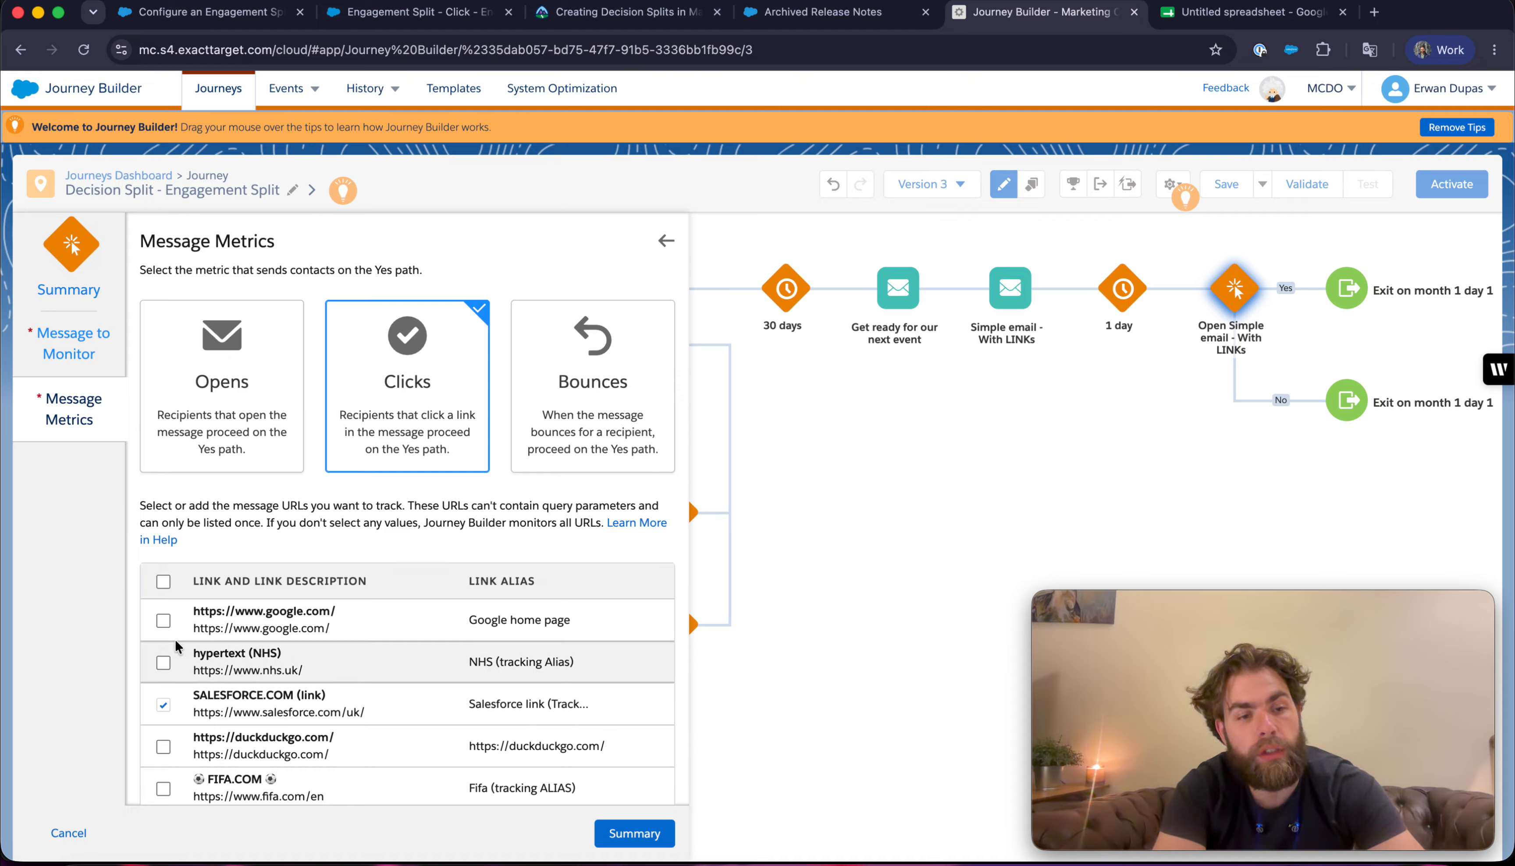
pyautogui.click(164, 661)
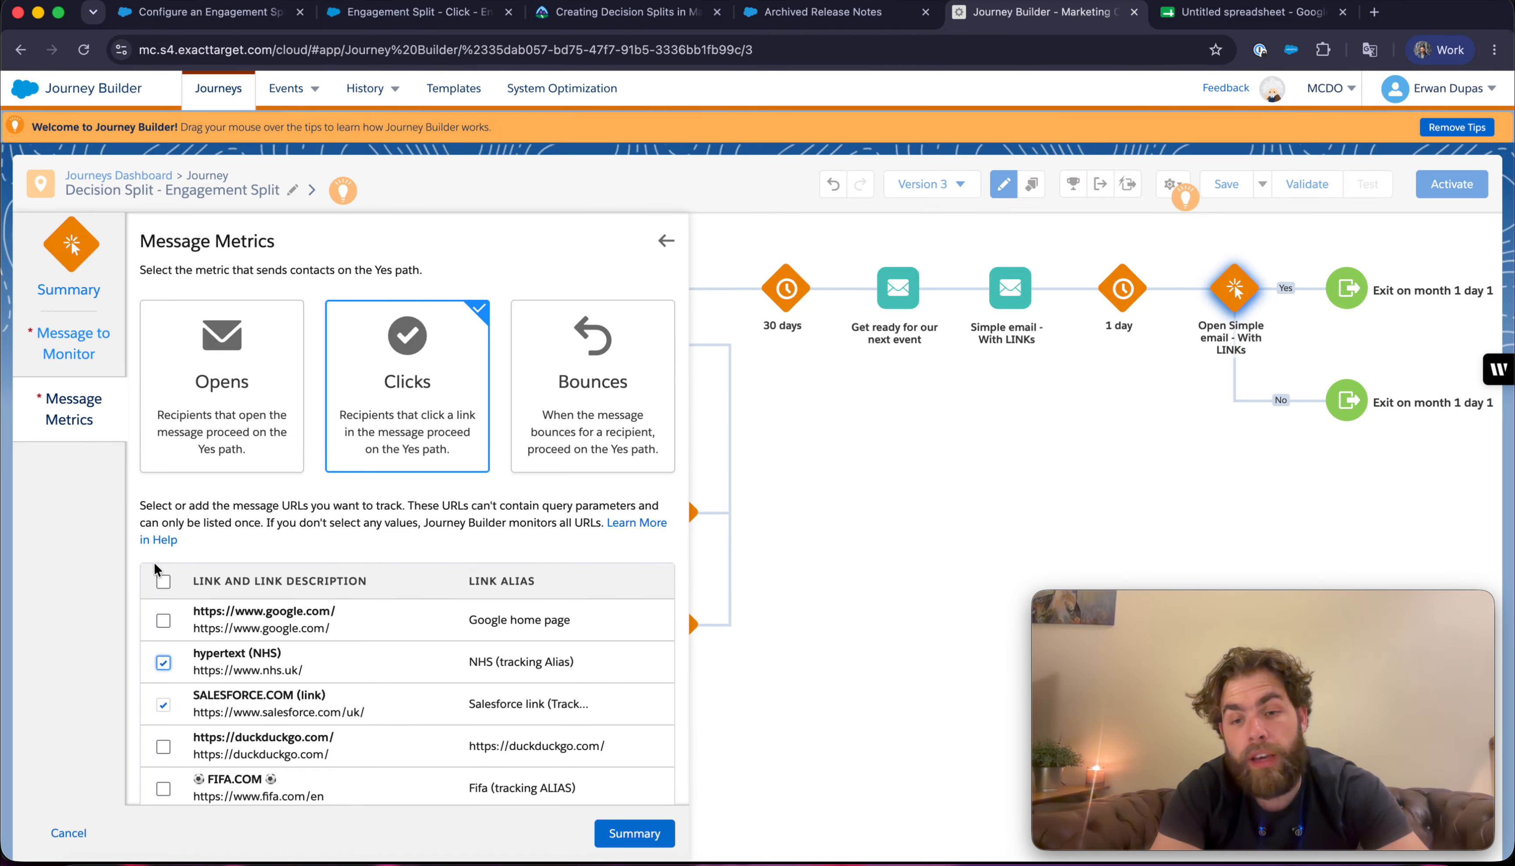
pyautogui.click(165, 582)
pyautogui.scroll(-2, 169, 597)
pyautogui.click(164, 618)
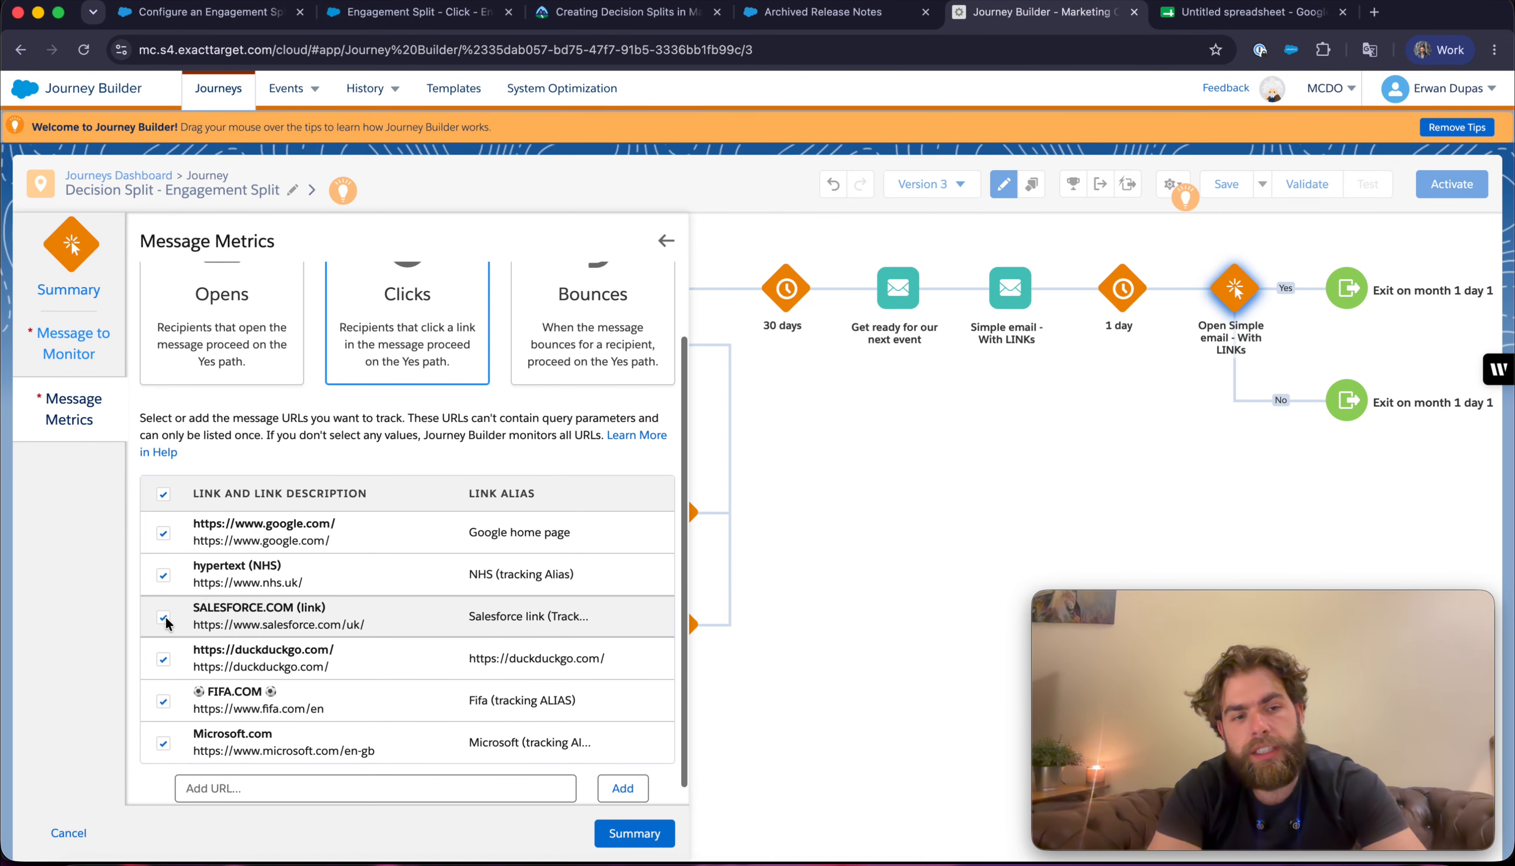
pyautogui.click(165, 497)
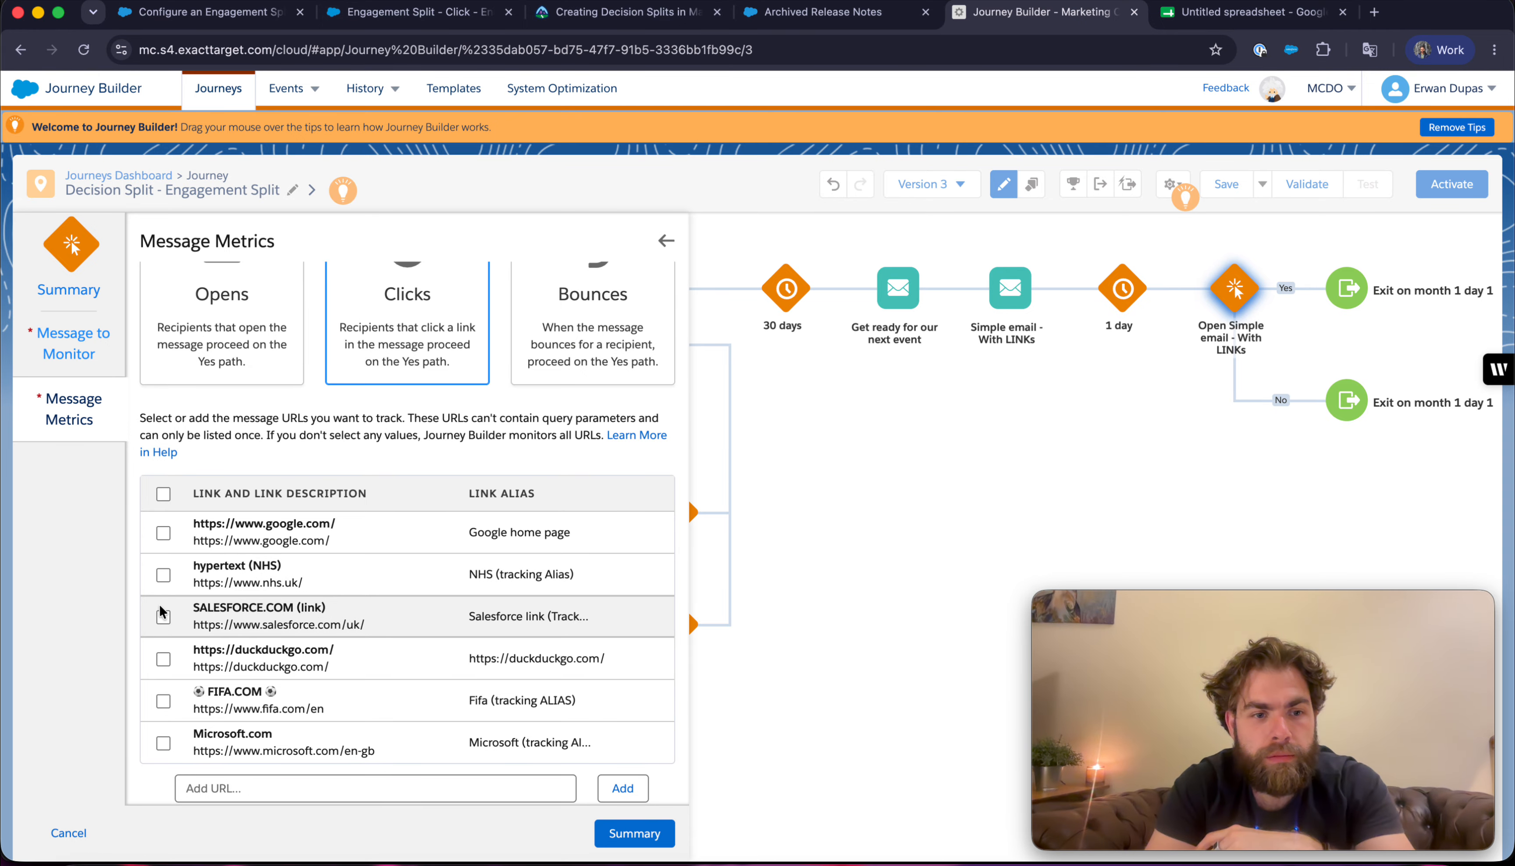
# - Try tracking the duckduckgo.com and SALESFORCE.COM links together, and deselect both
pyautogui.click(163, 659)
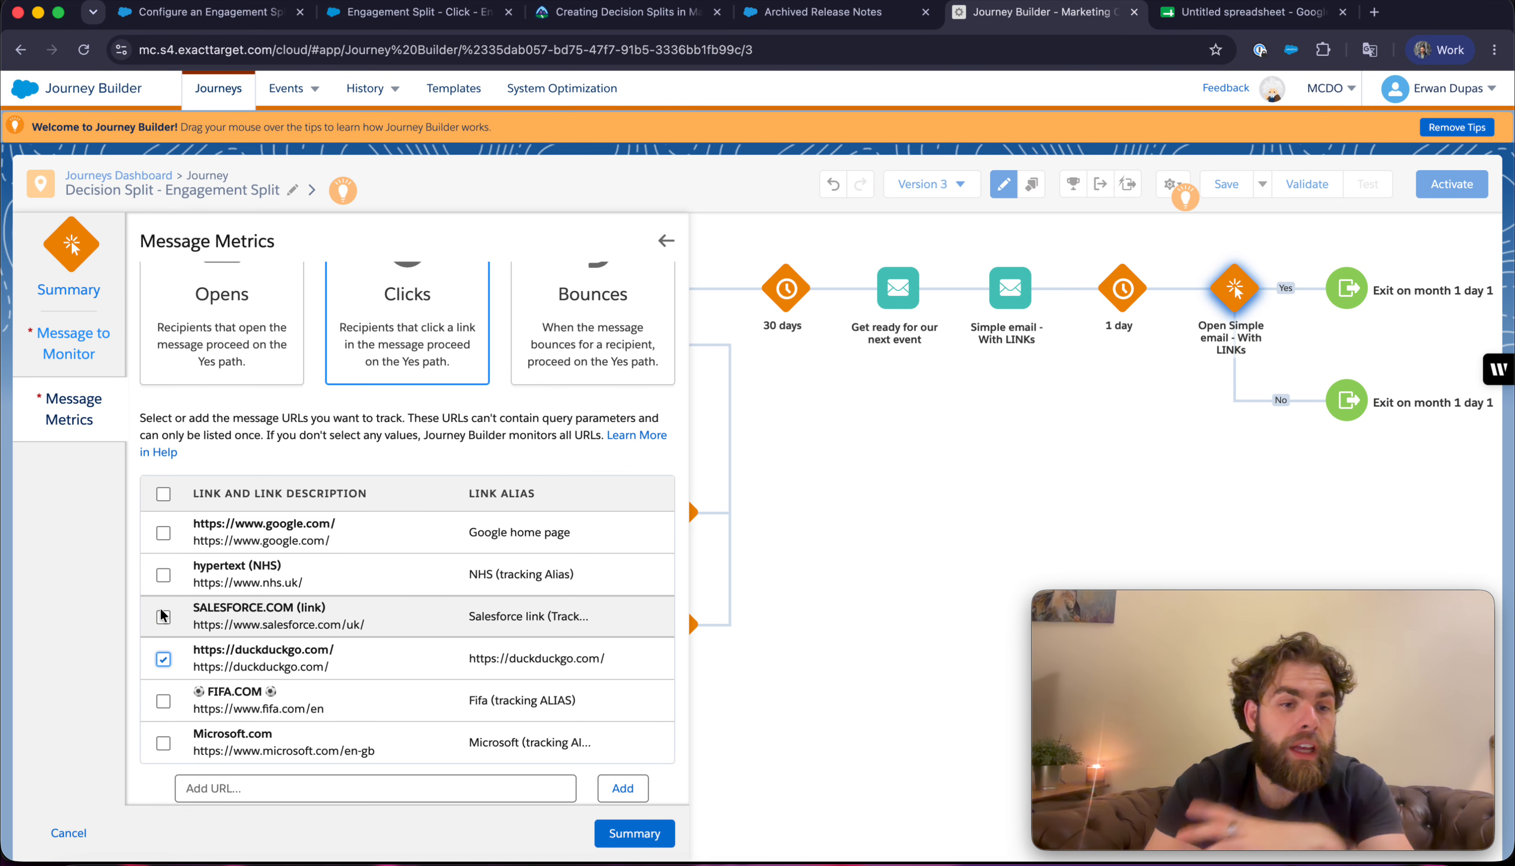
pyautogui.click(164, 617)
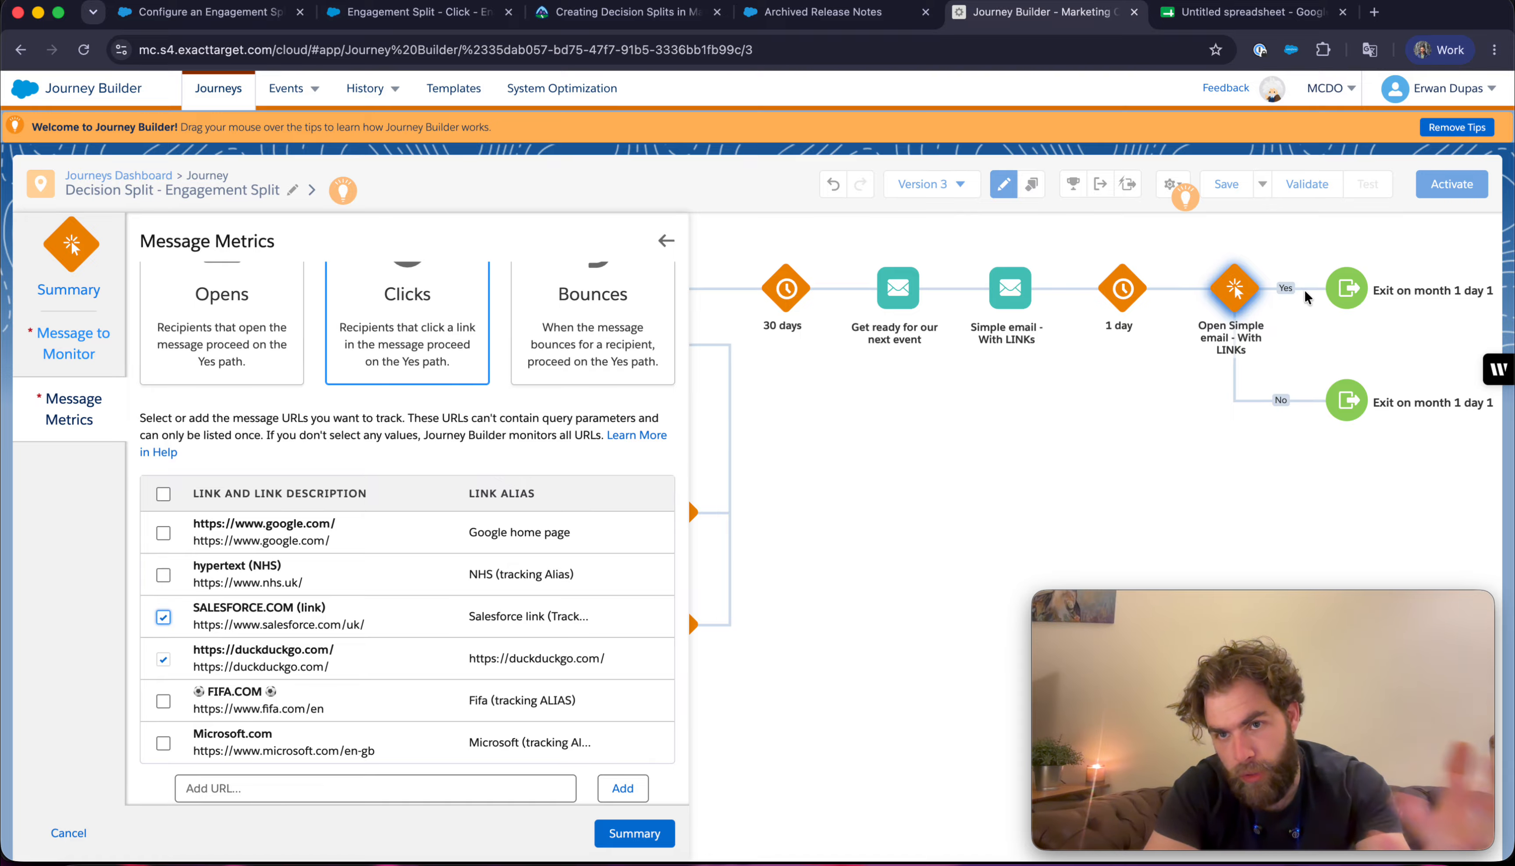
pyautogui.click(163, 618)
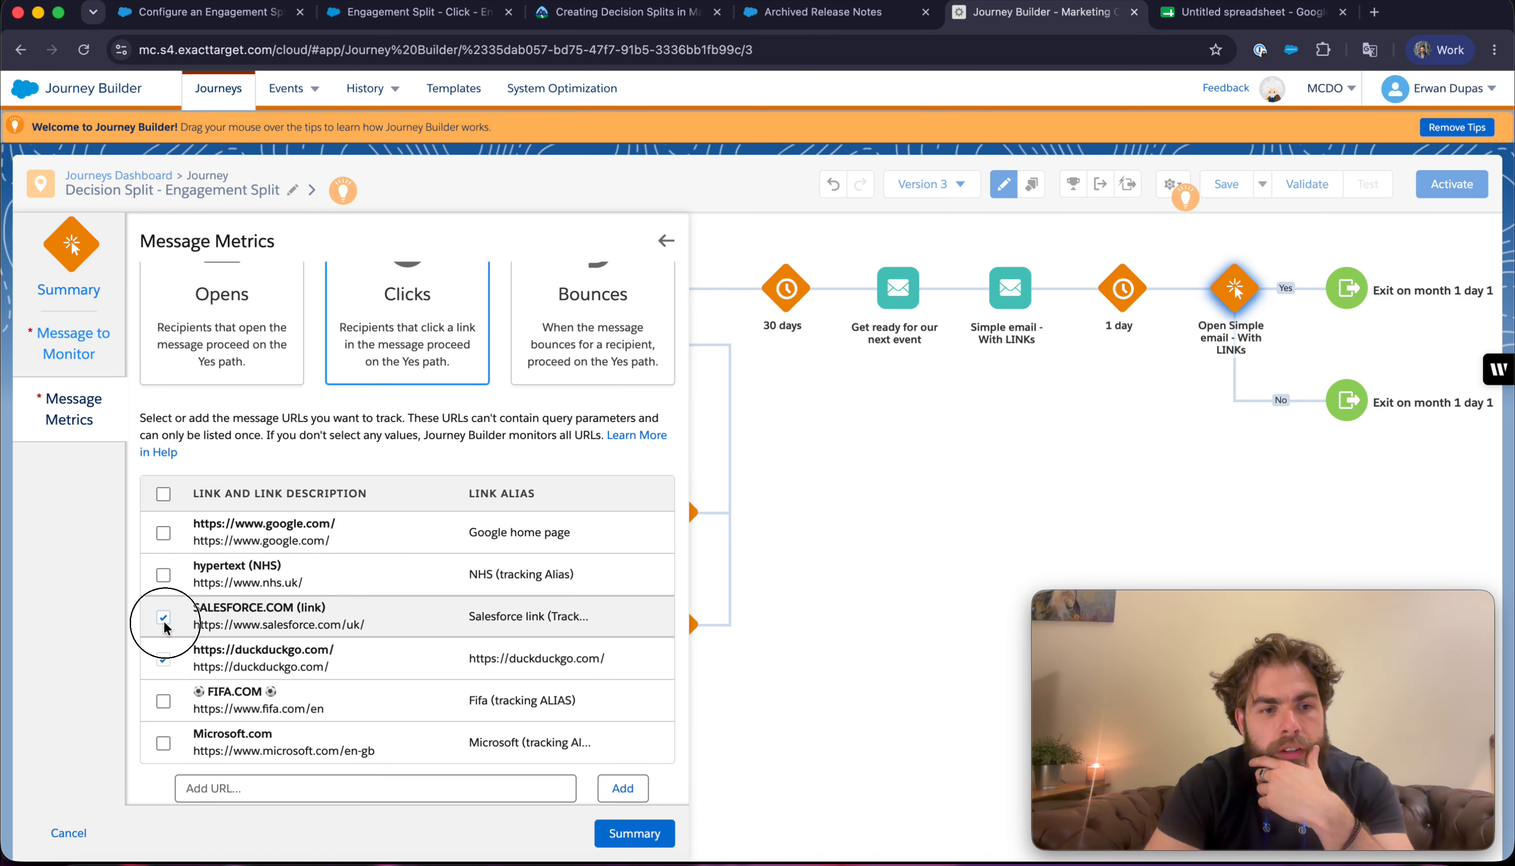
pyautogui.click(163, 660)
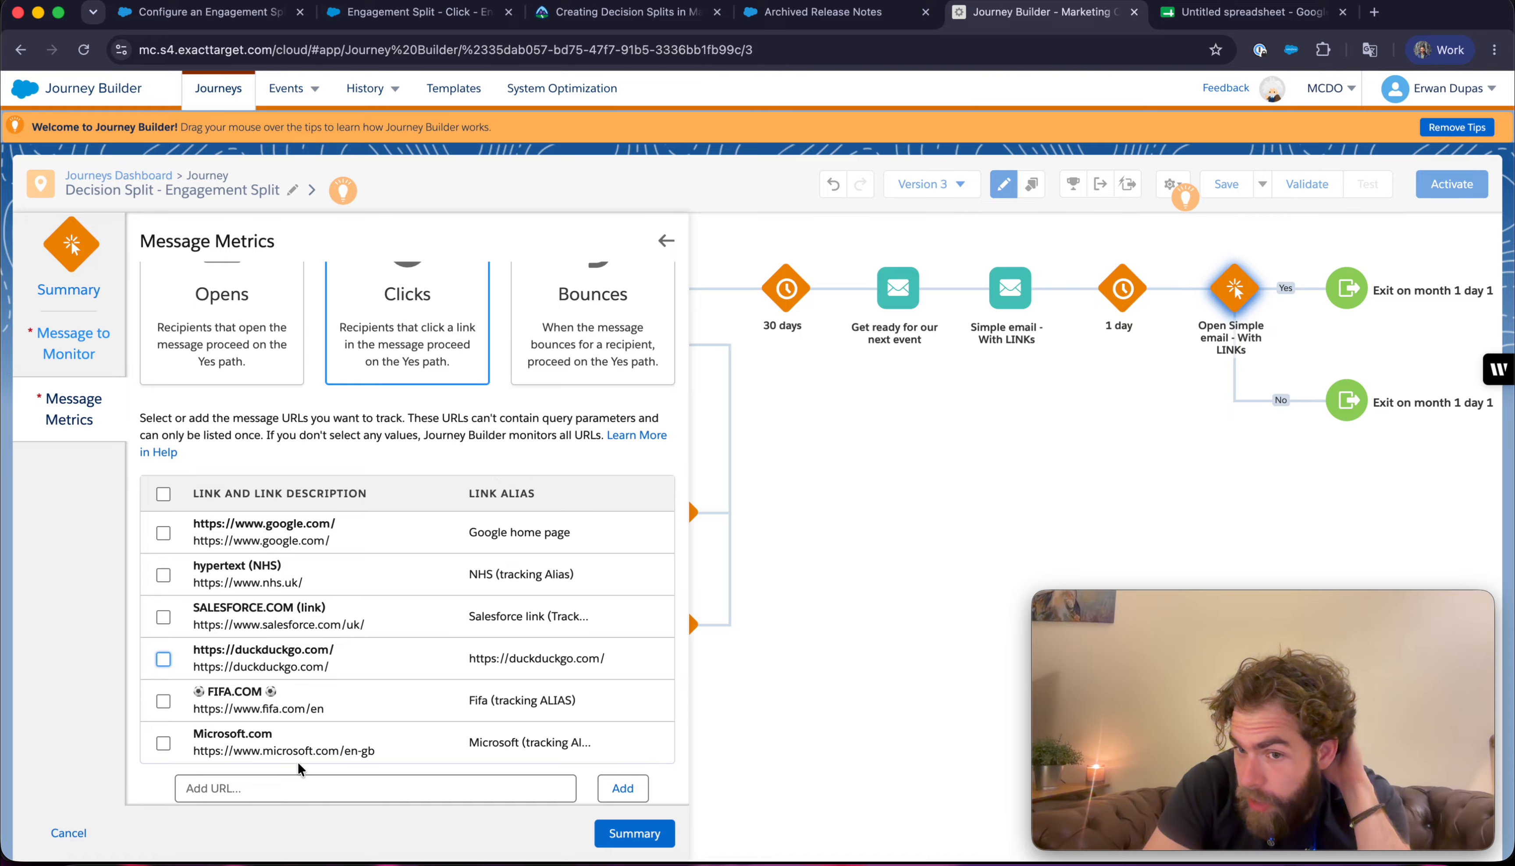
# - Review the trackable message links and reopen the split's Message to Monitor selection
pyautogui.scroll(-1, 300, 770)
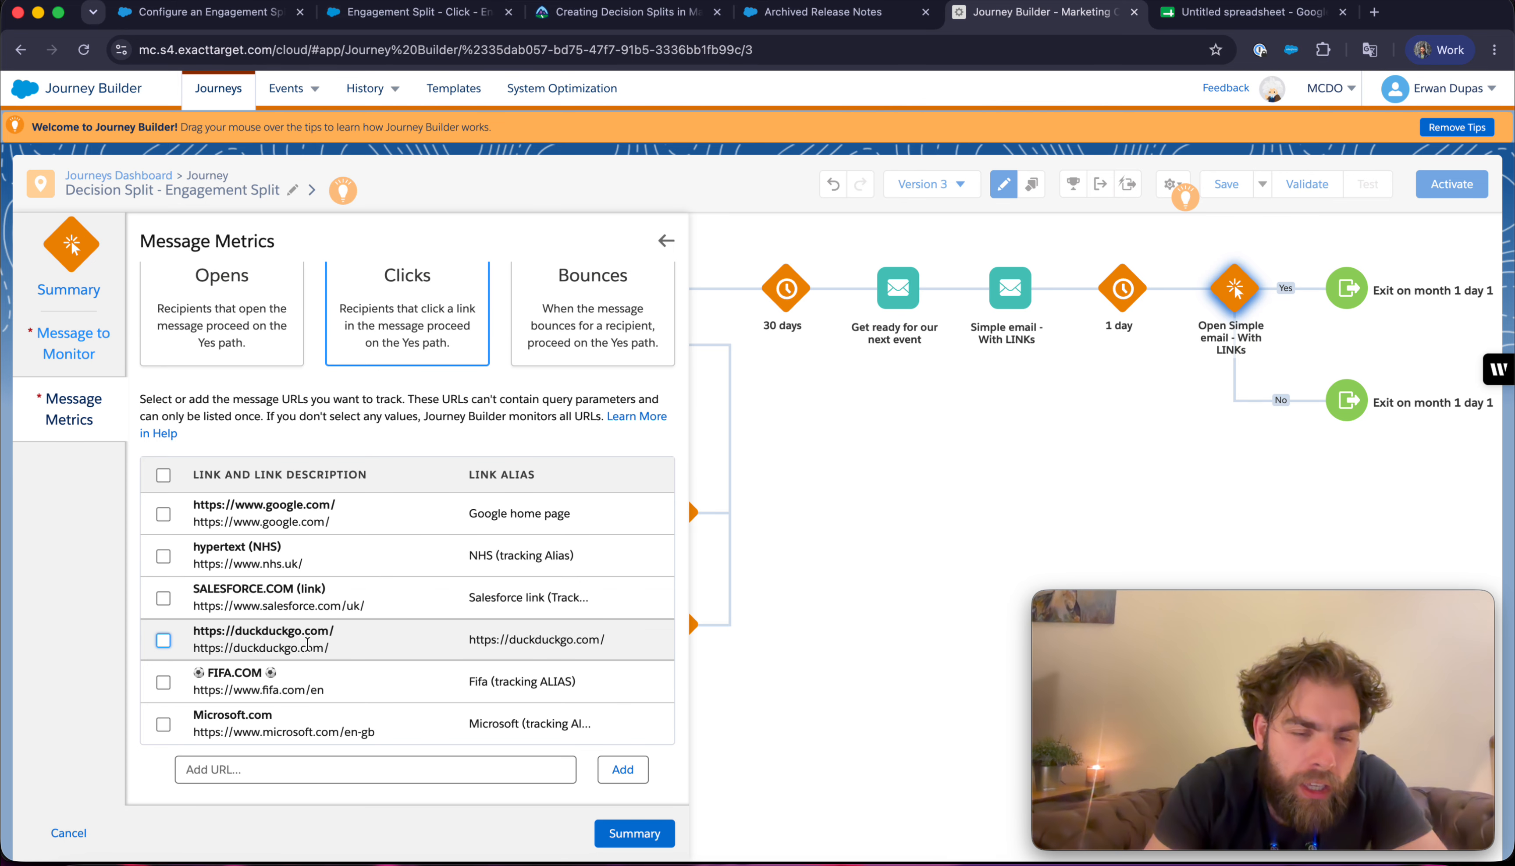
pyautogui.scroll(2, 307, 643)
pyautogui.scroll(-2, 308, 643)
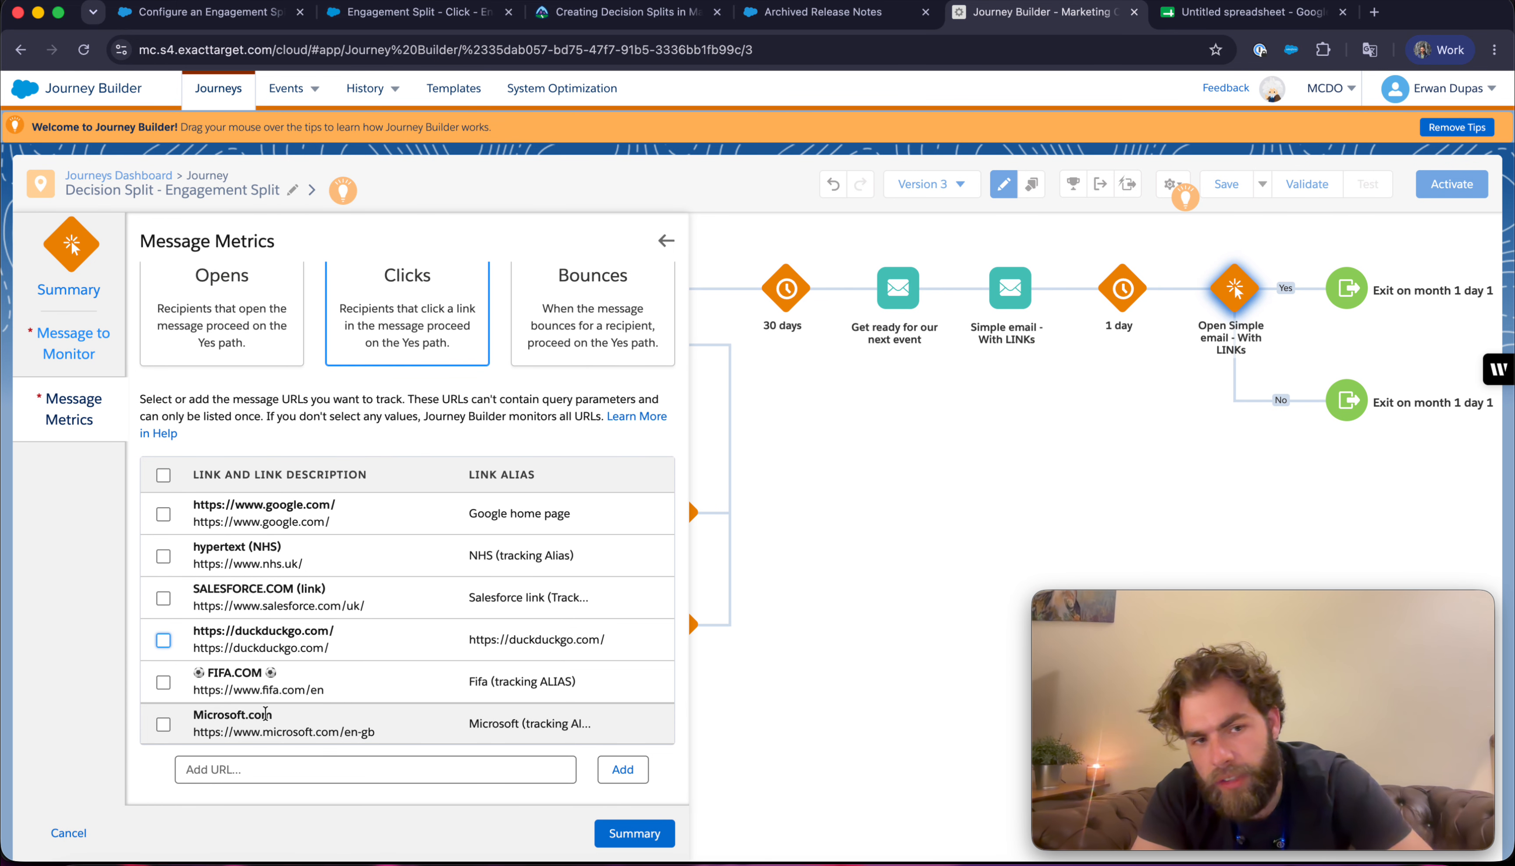
pyautogui.click(73, 343)
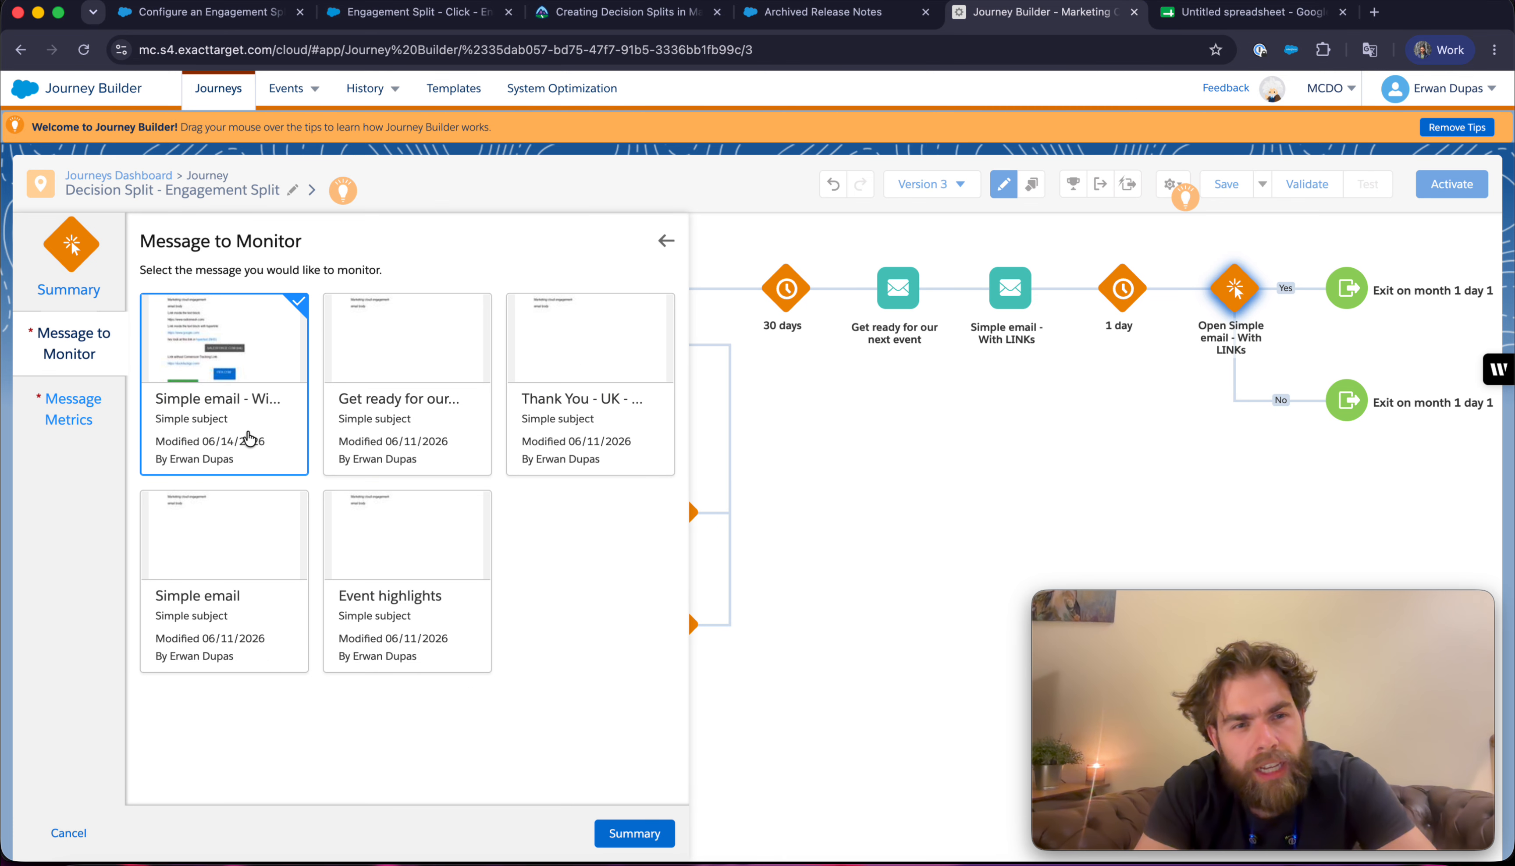
# - Discard the unsaved Engagement Split changes and open the Simple email - With LINKs activity
pyautogui.click(97, 294)
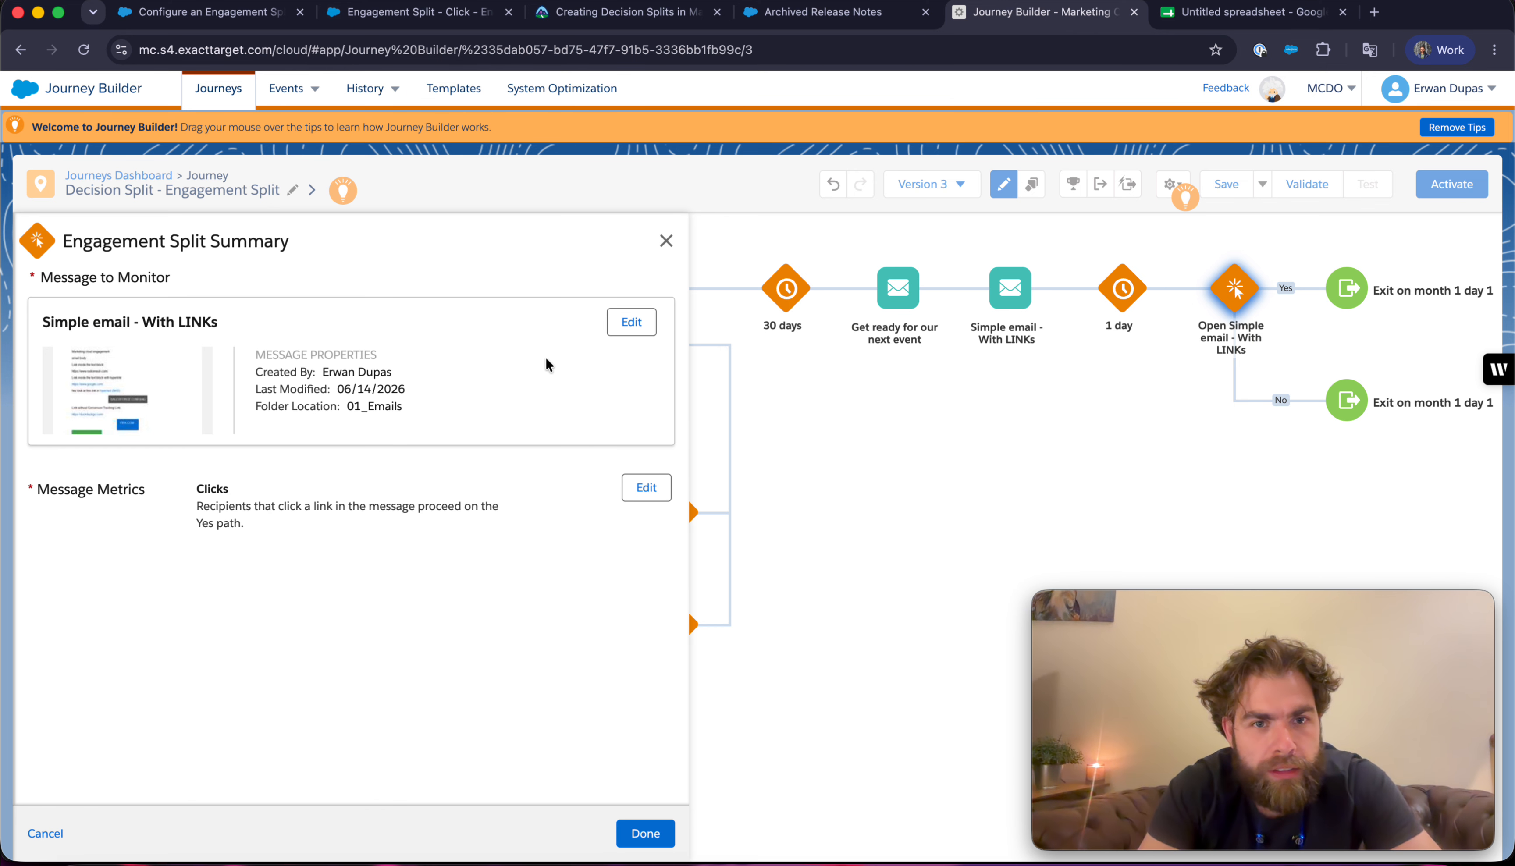
pyautogui.click(1020, 306)
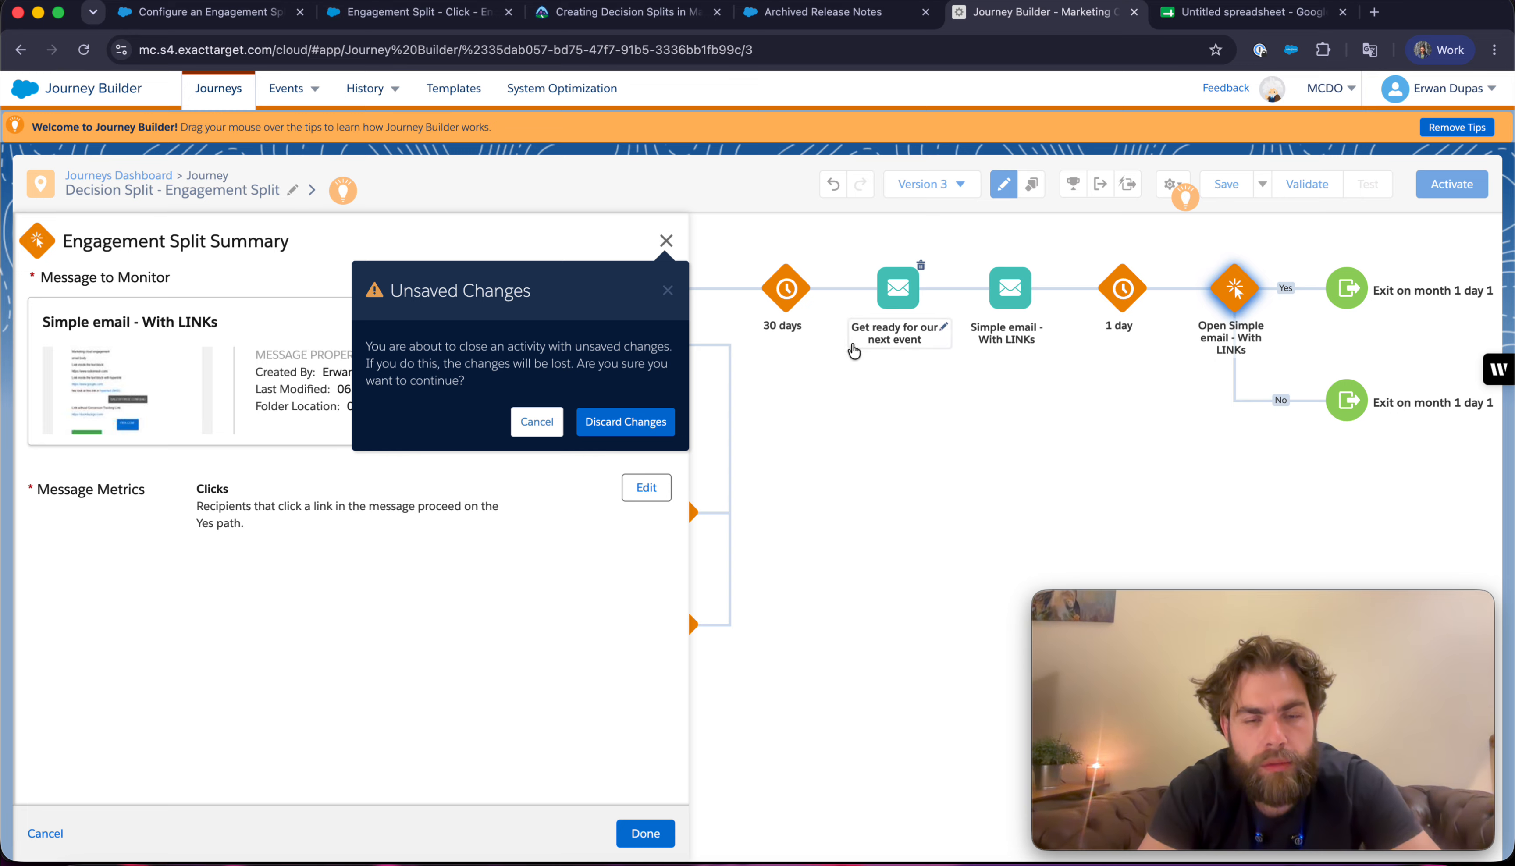
pyautogui.click(626, 422)
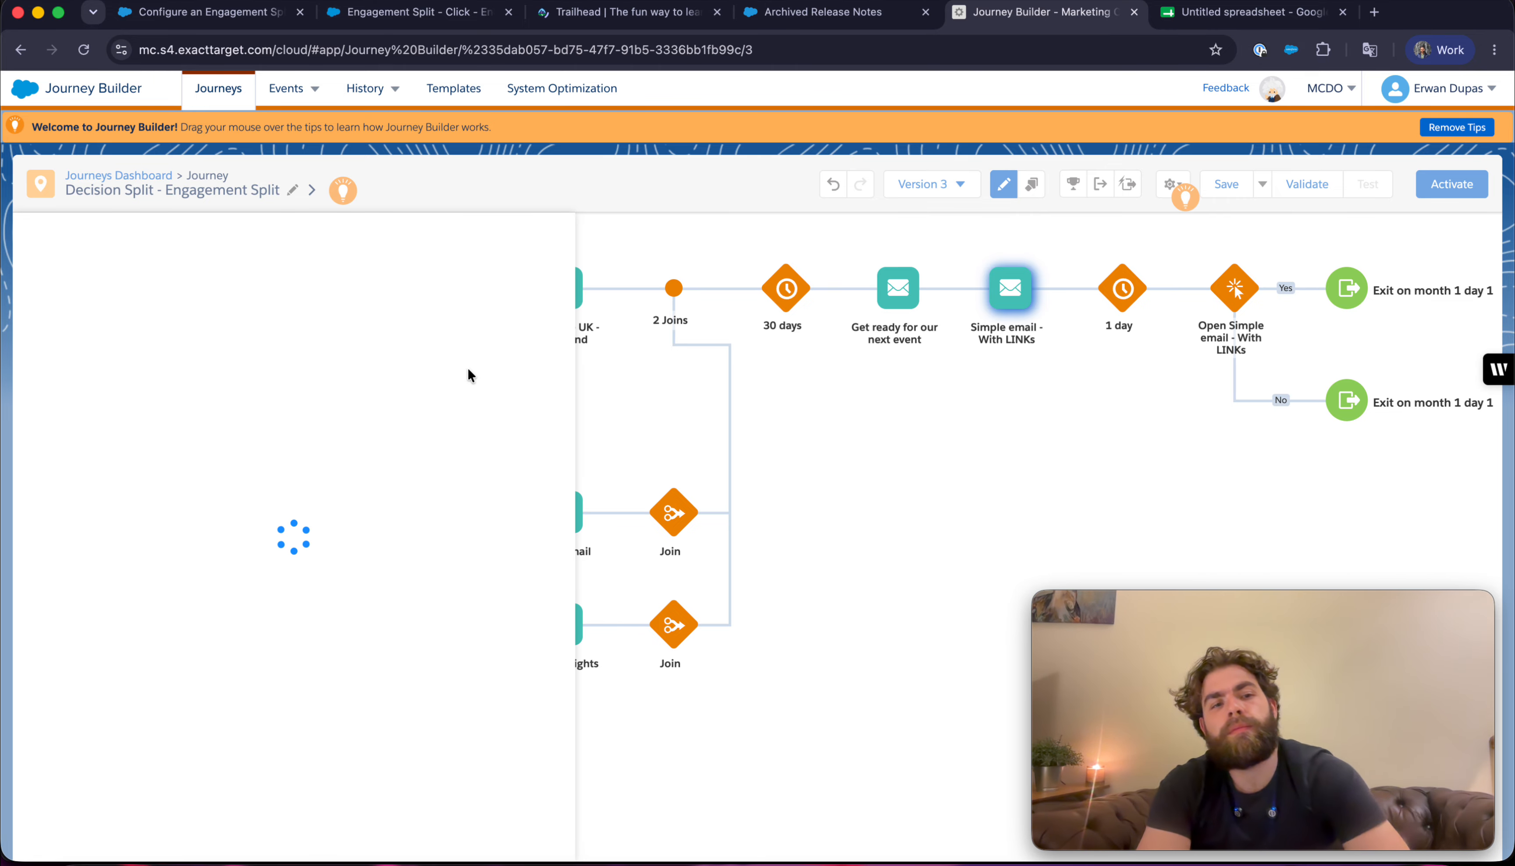
# - Open the Simple email - With LINKs message for editing and show its content
pyautogui.click(636, 378)
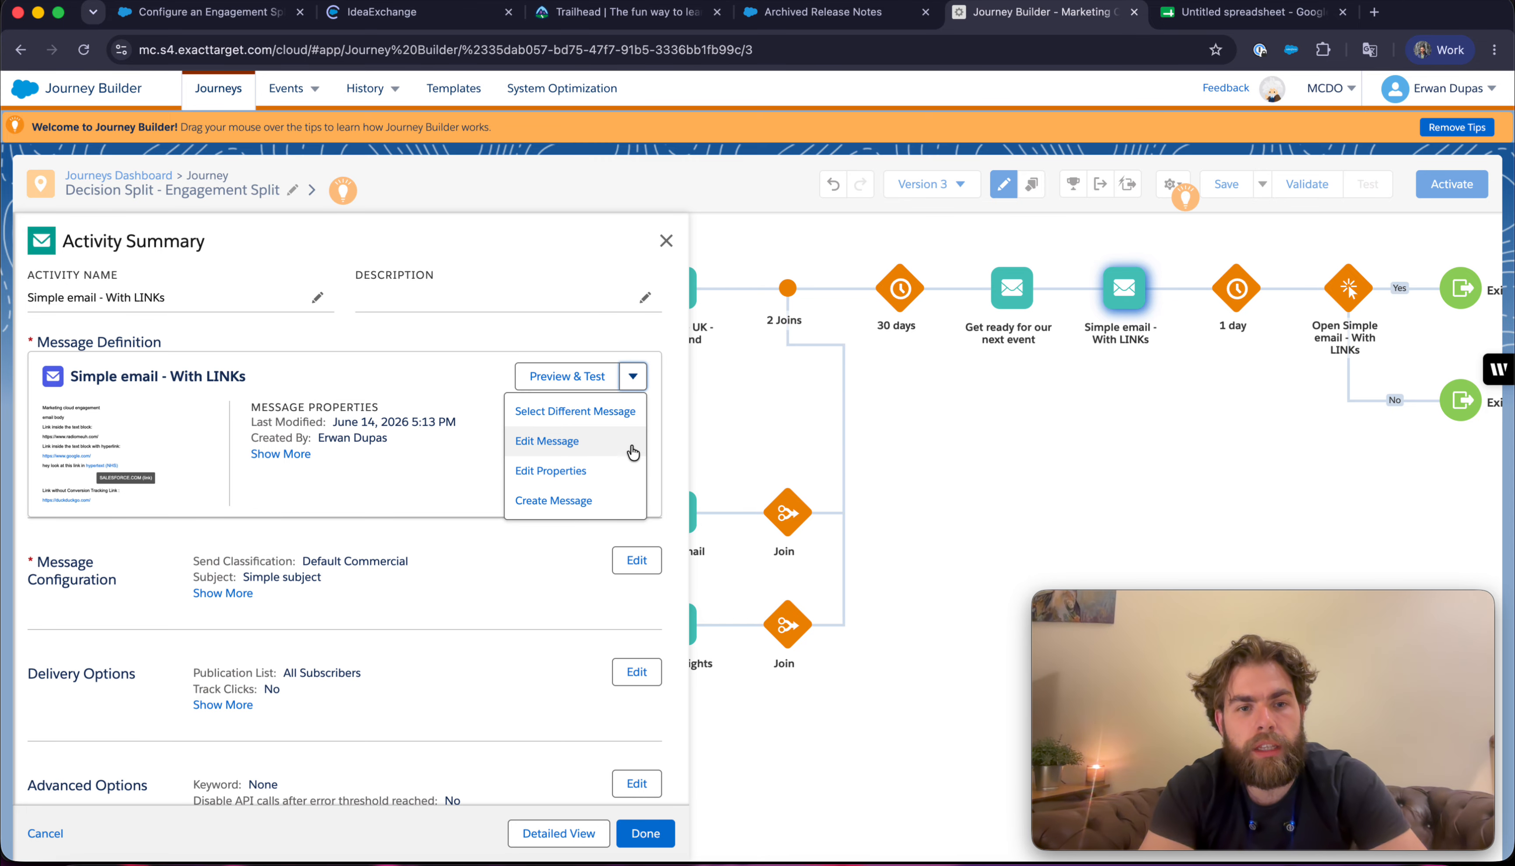
pyautogui.click(599, 470)
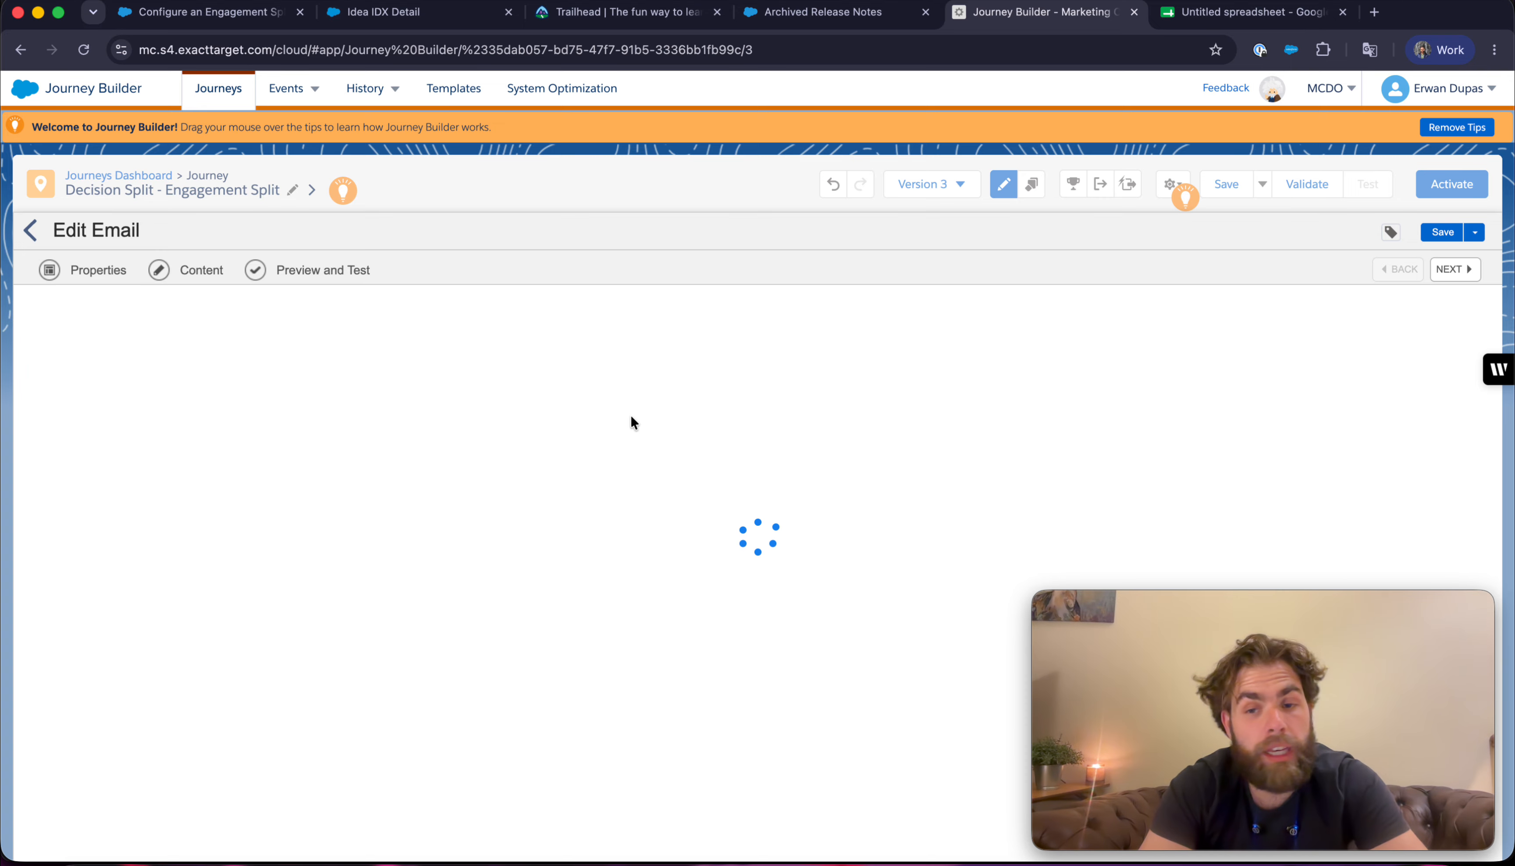
pyautogui.click(198, 271)
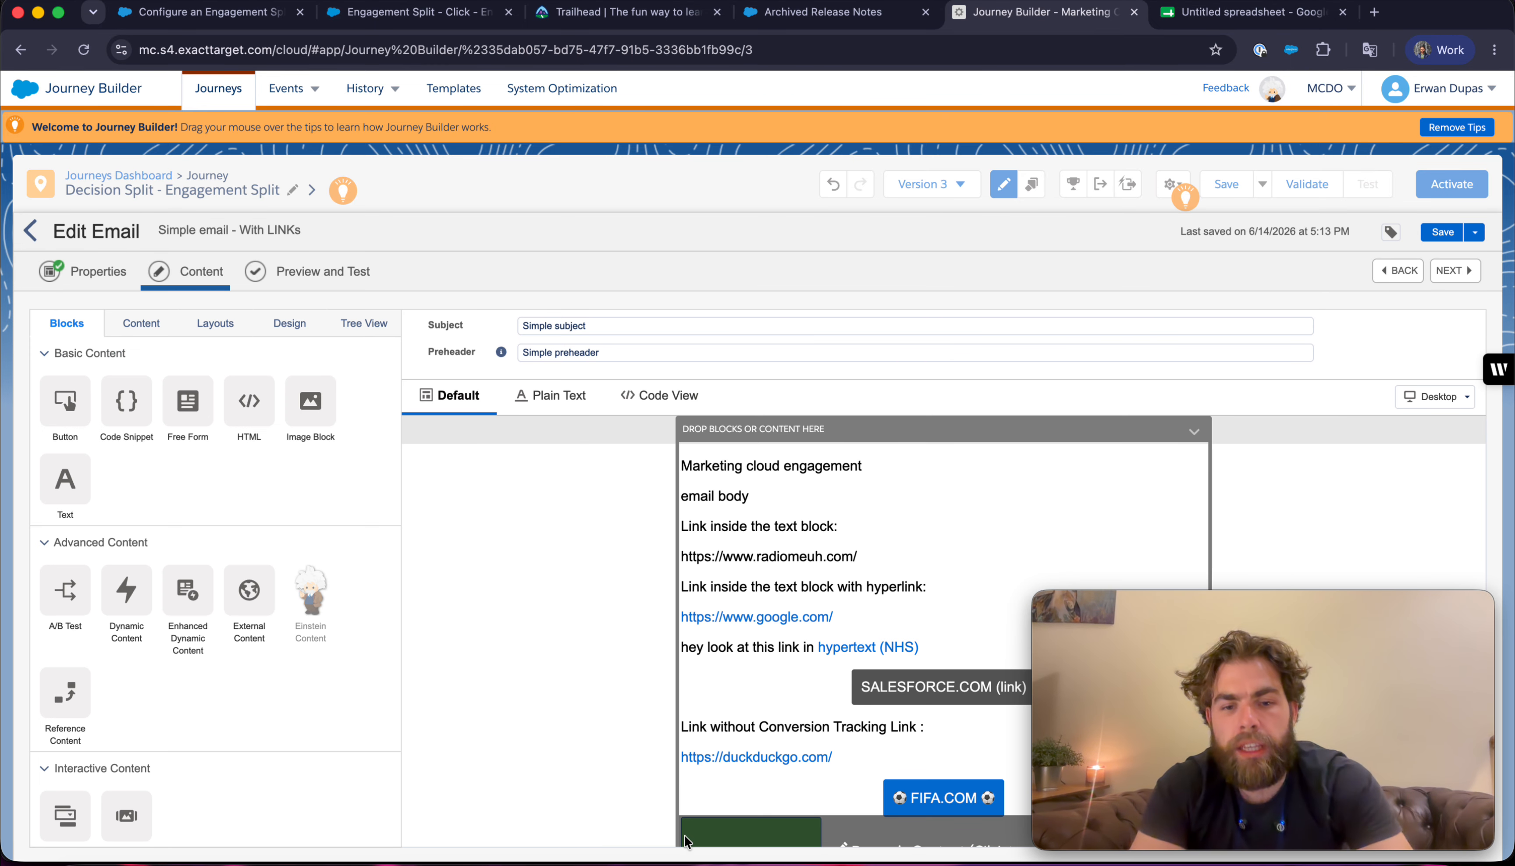
# - Examine the dynamic content block's default Apple.com button, the Nvidia and Microsoft.com rule variations and their Customer_Level conditions, and finish editing it
pyautogui.click(685, 839)
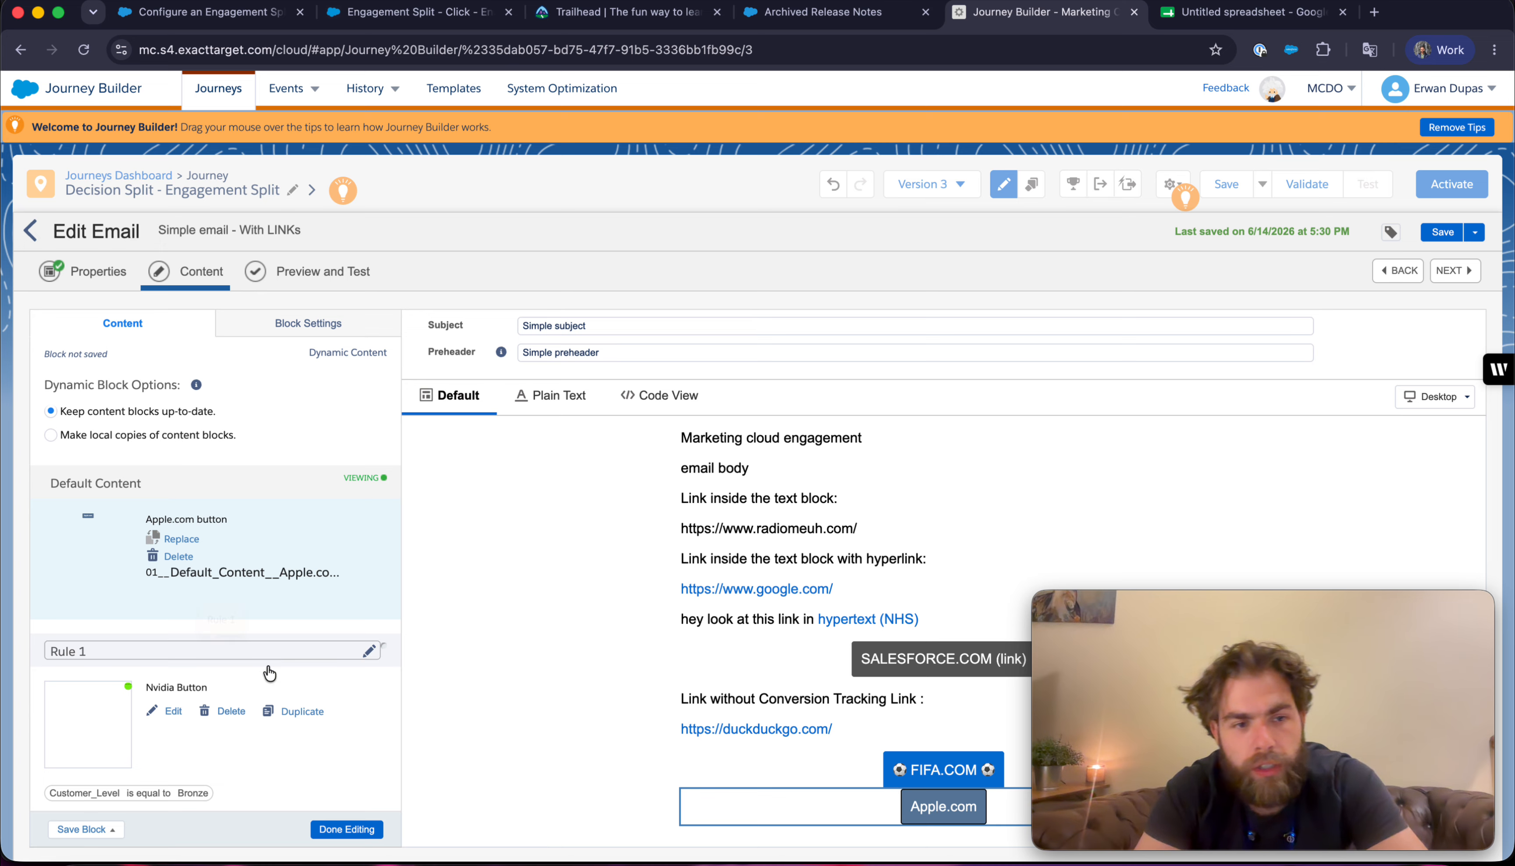
pyautogui.click(266, 759)
pyautogui.scroll(-3, 264, 753)
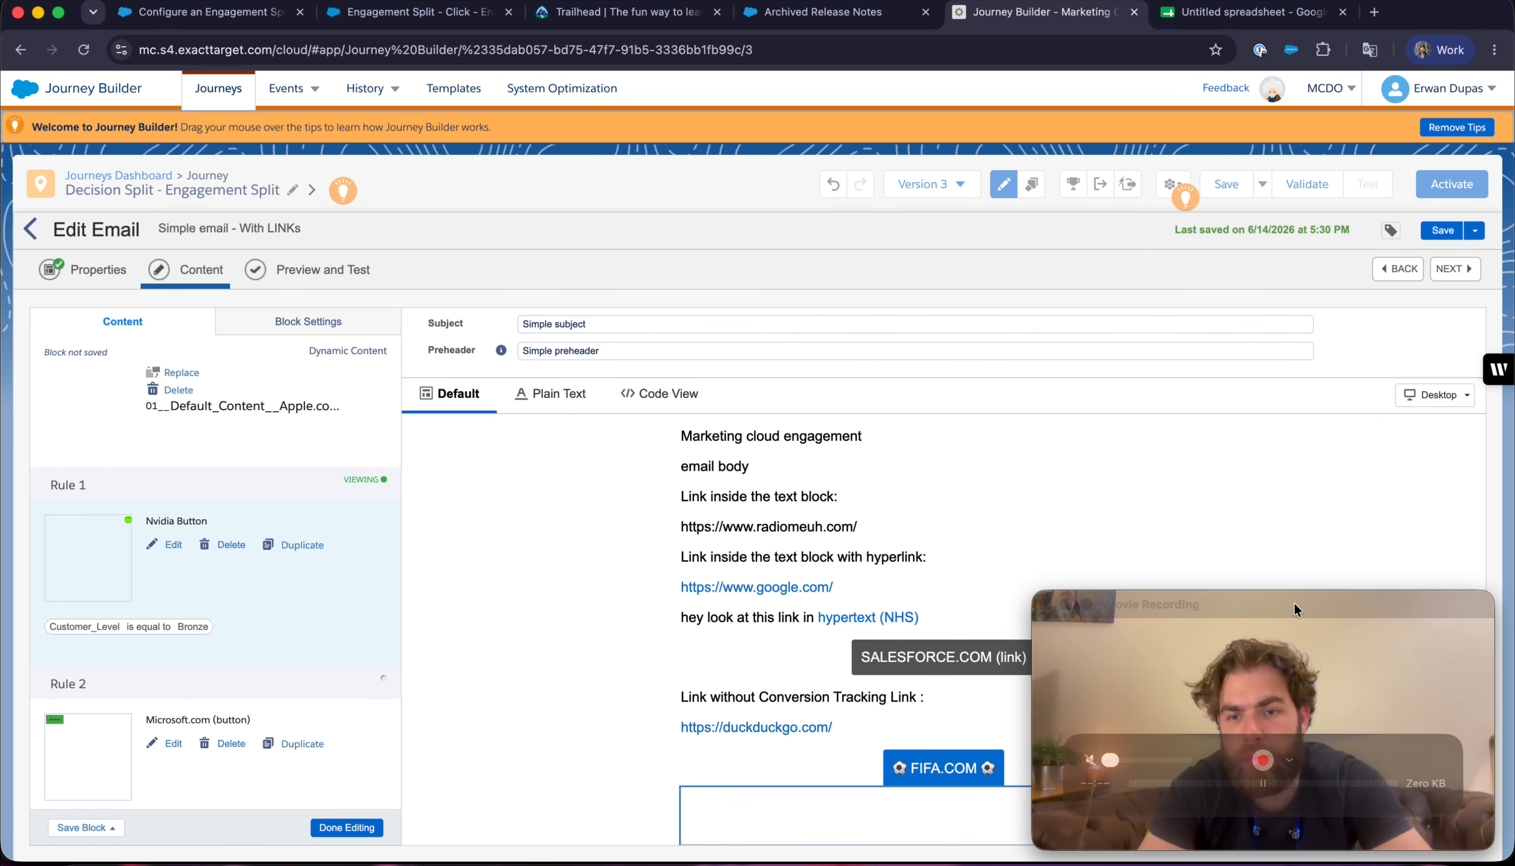
pyautogui.moveTo(1294, 603); pyautogui.dragTo(1296, 364)
pyautogui.click(285, 768)
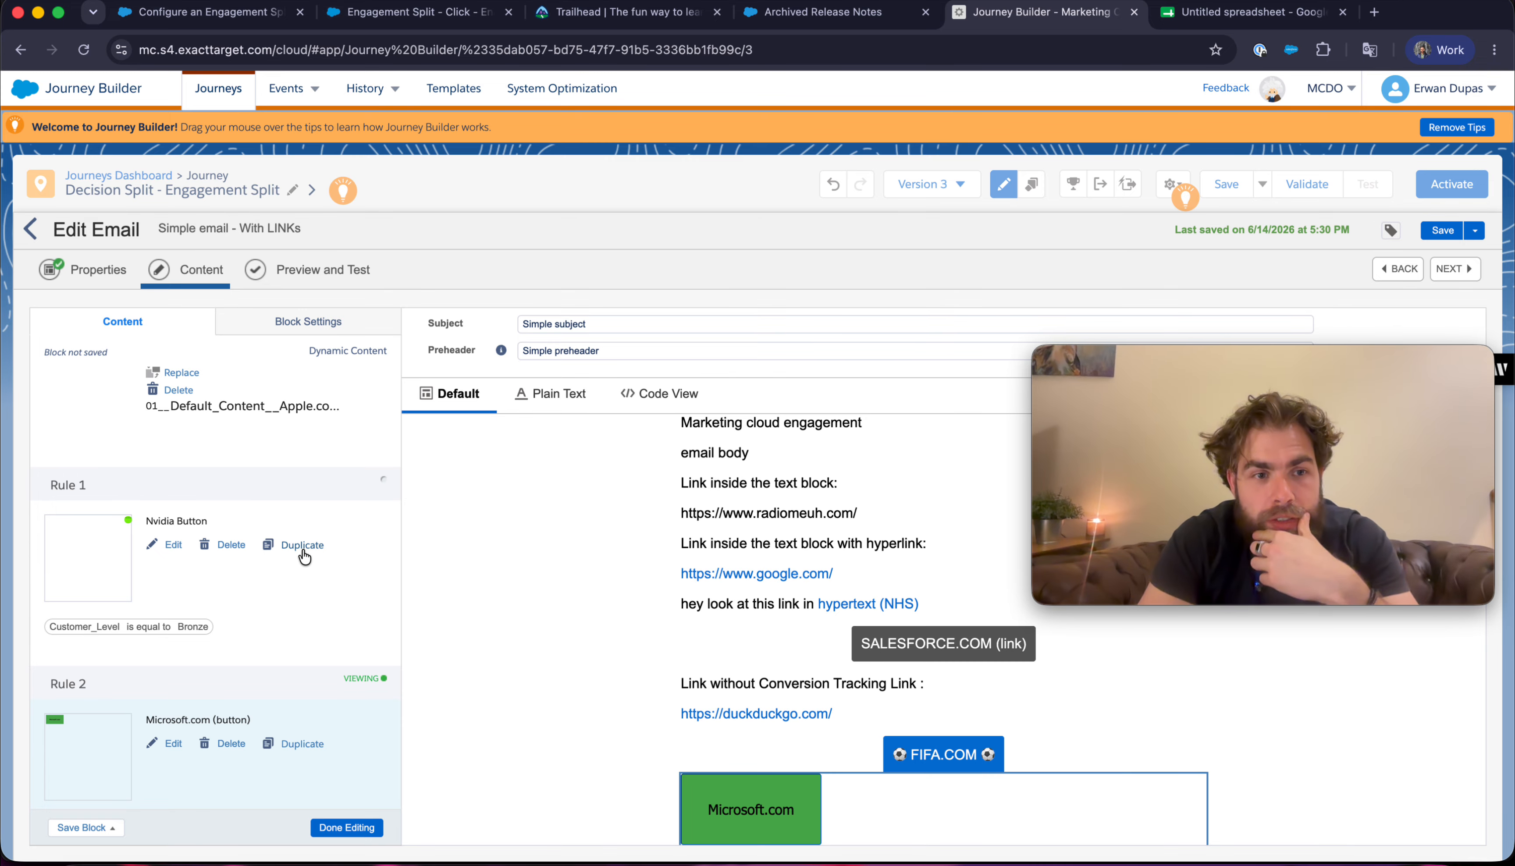
pyautogui.scroll(3, 305, 556)
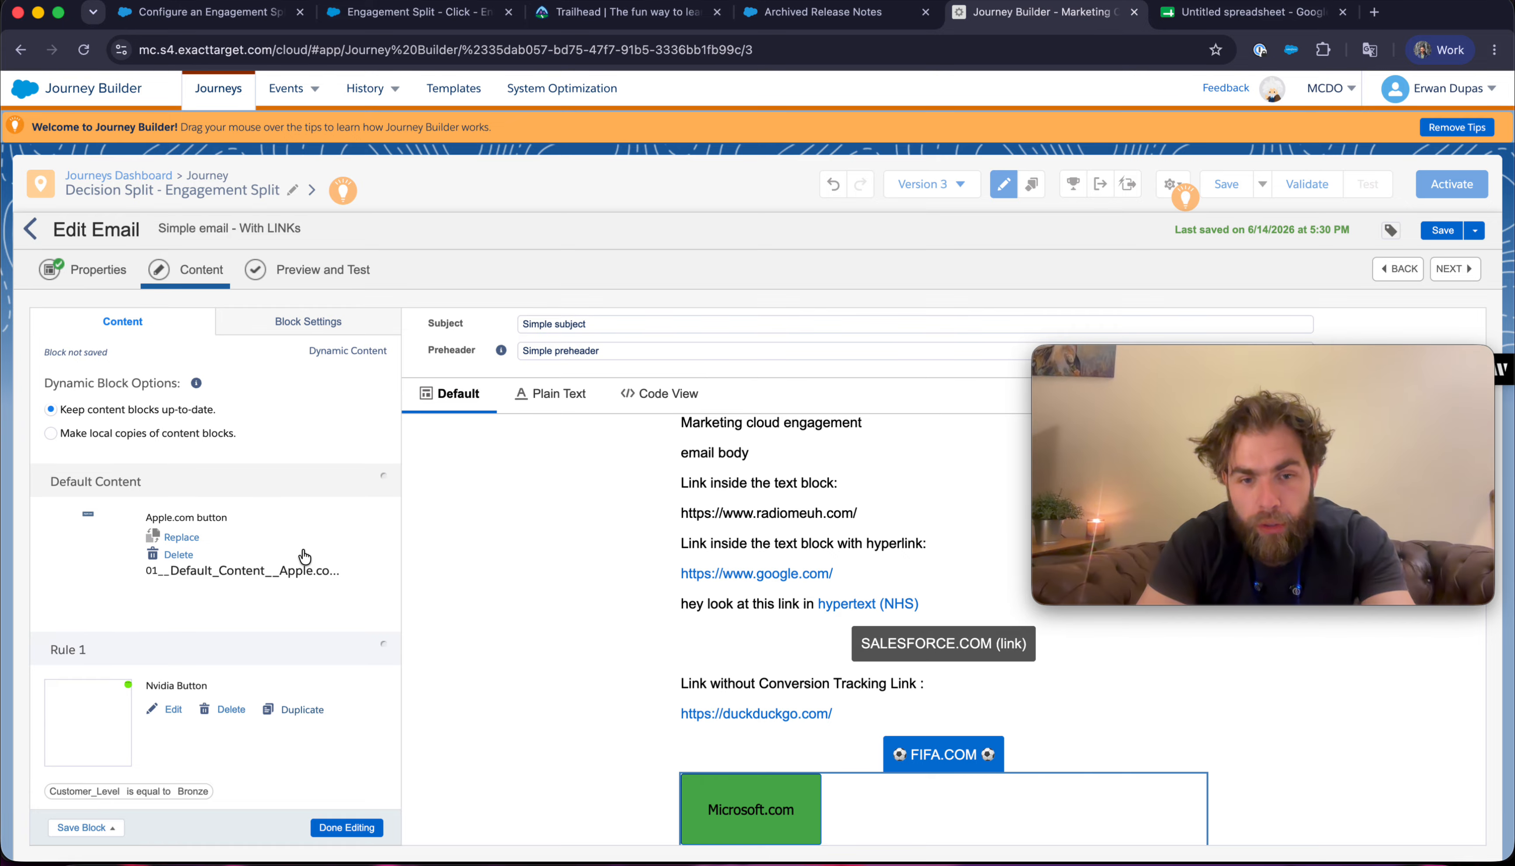
pyautogui.scroll(-4, 304, 557)
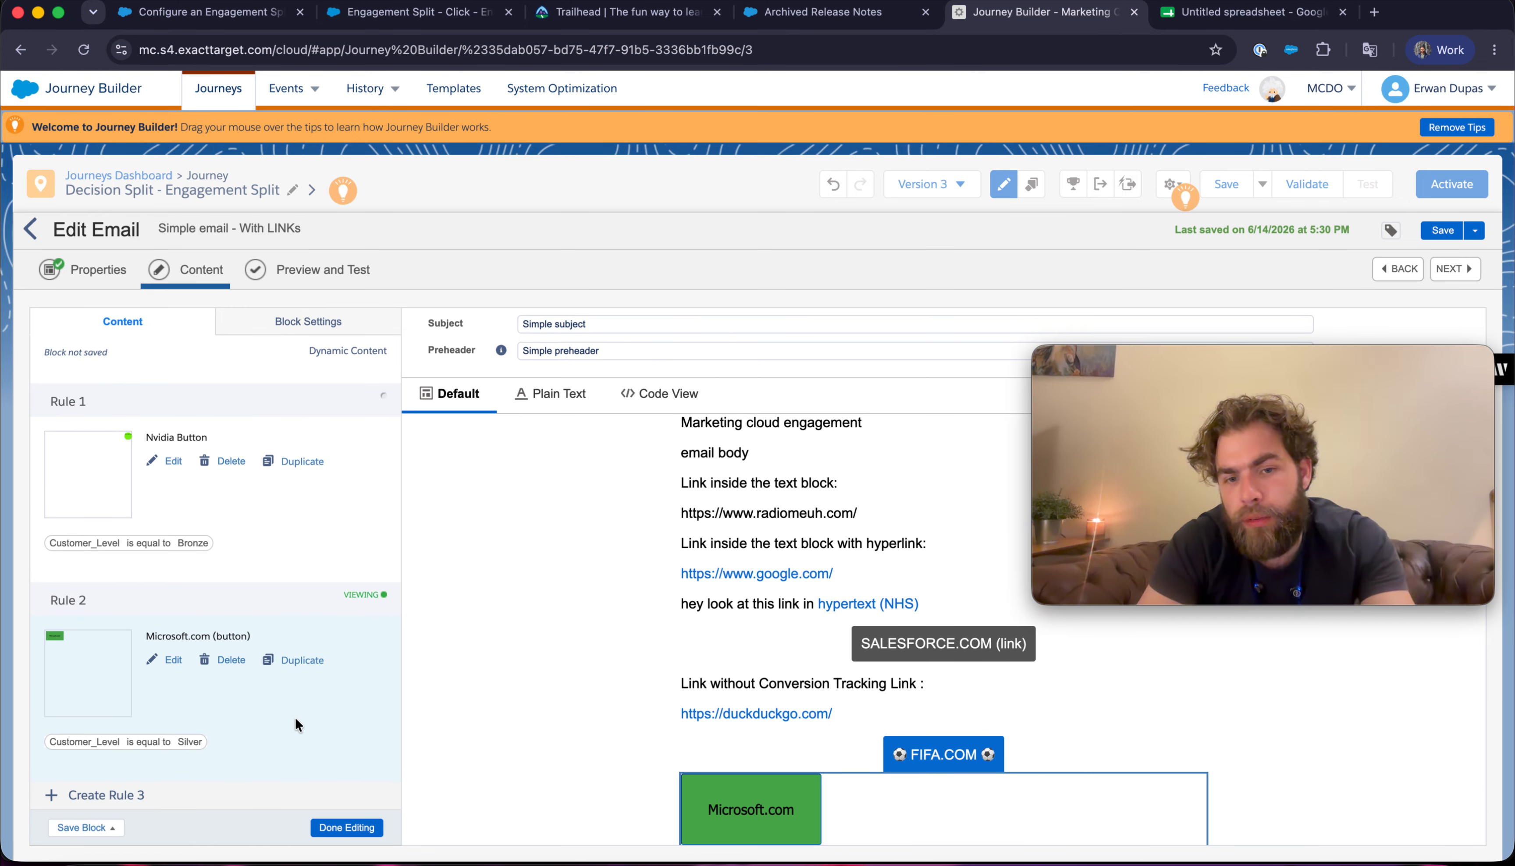
pyautogui.scroll(4, 295, 716)
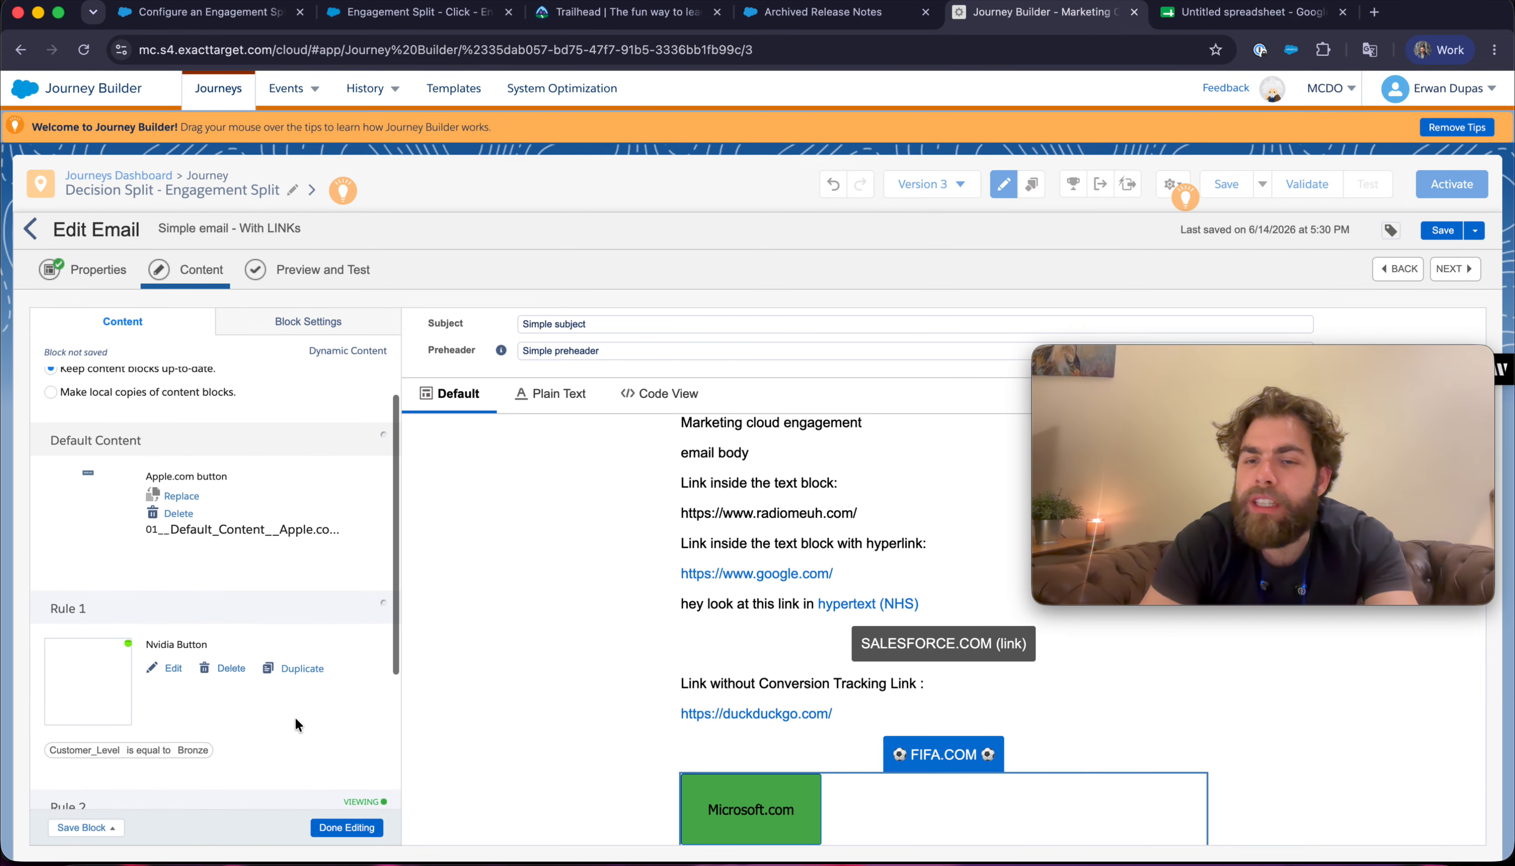
pyautogui.scroll(-1, 295, 716)
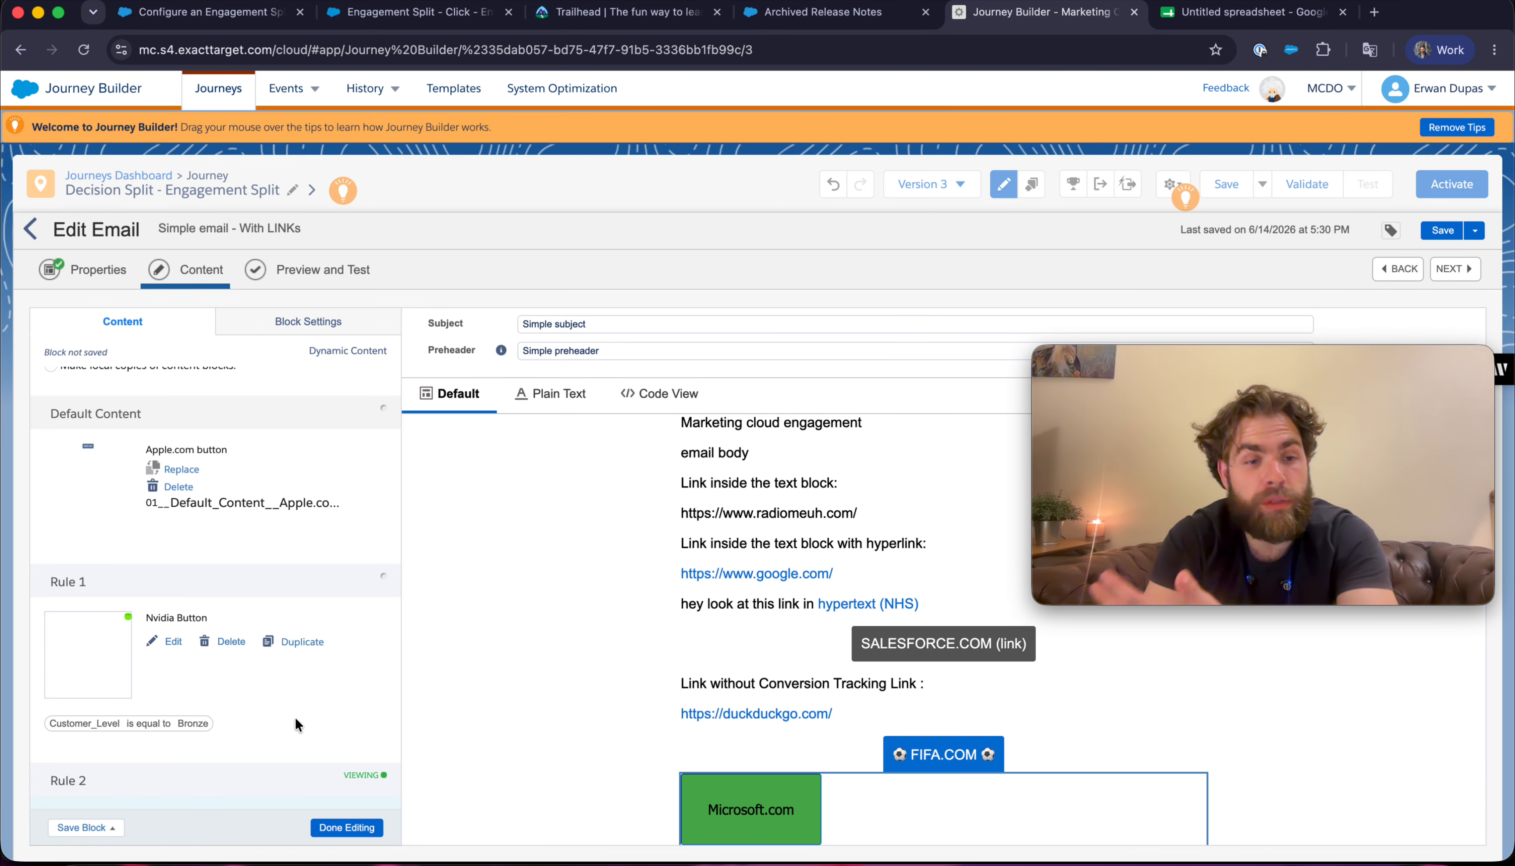
pyautogui.scroll(-1, 295, 717)
pyautogui.click(295, 716)
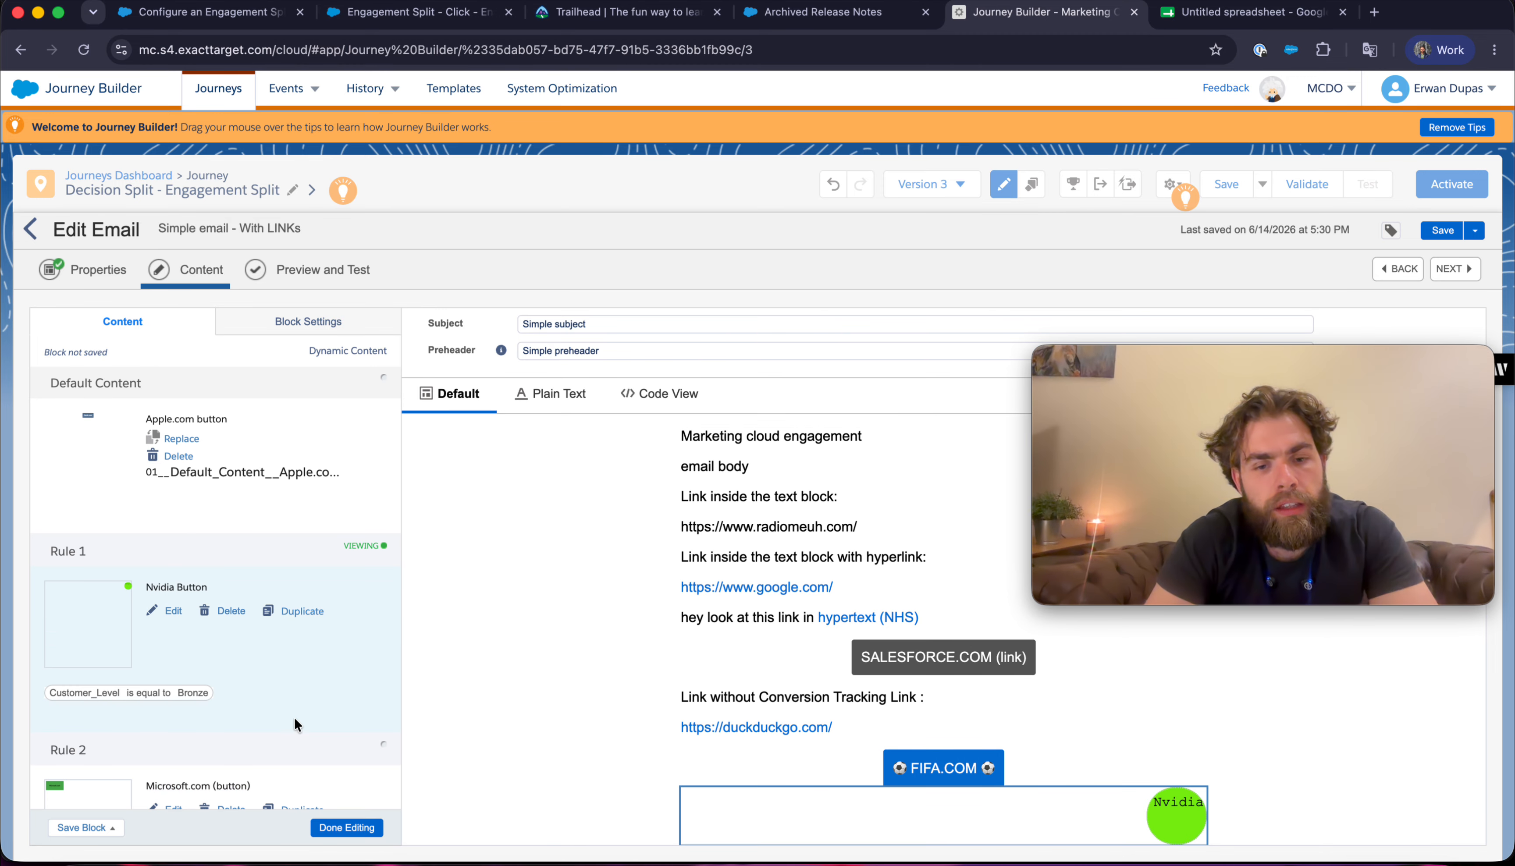
pyautogui.click(288, 490)
pyautogui.click(347, 828)
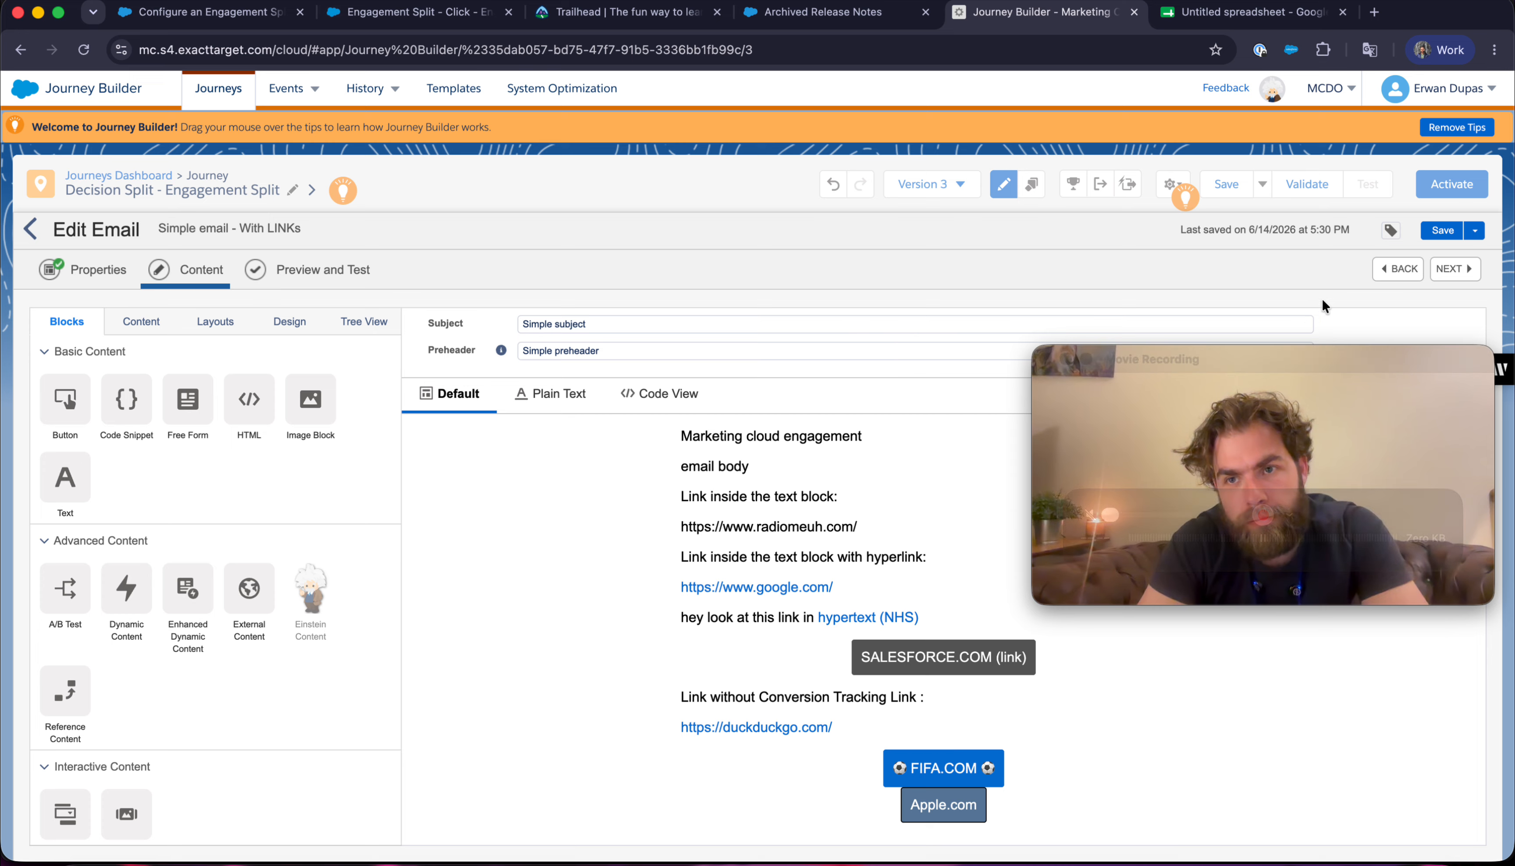
# - Save the email with its dynamic content block and complete the email activity to return to the journey
pyautogui.click(1446, 234)
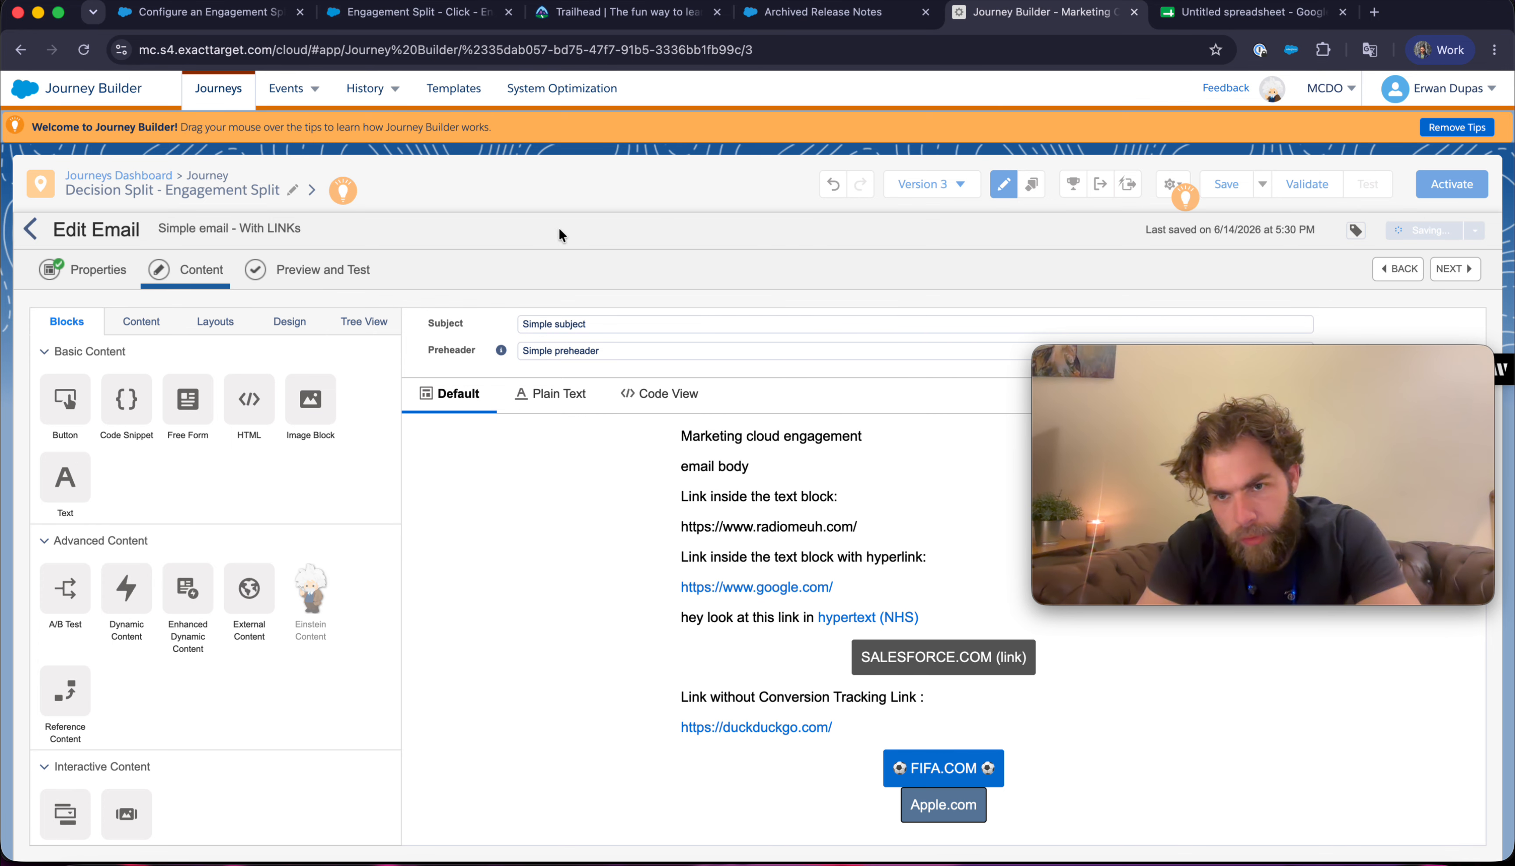
pyautogui.click(42, 234)
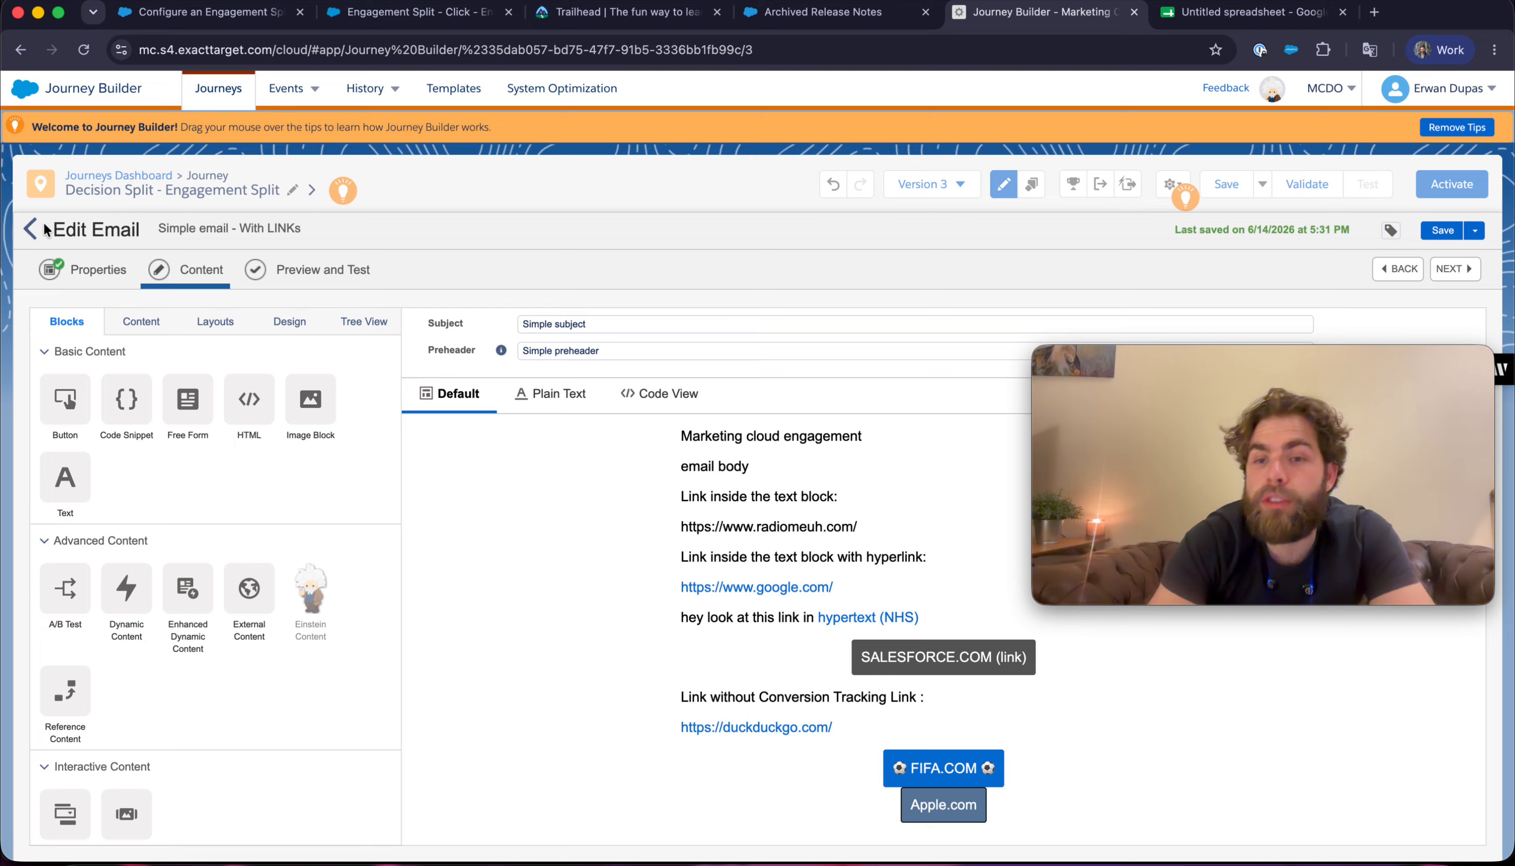
pyautogui.click(24, 233)
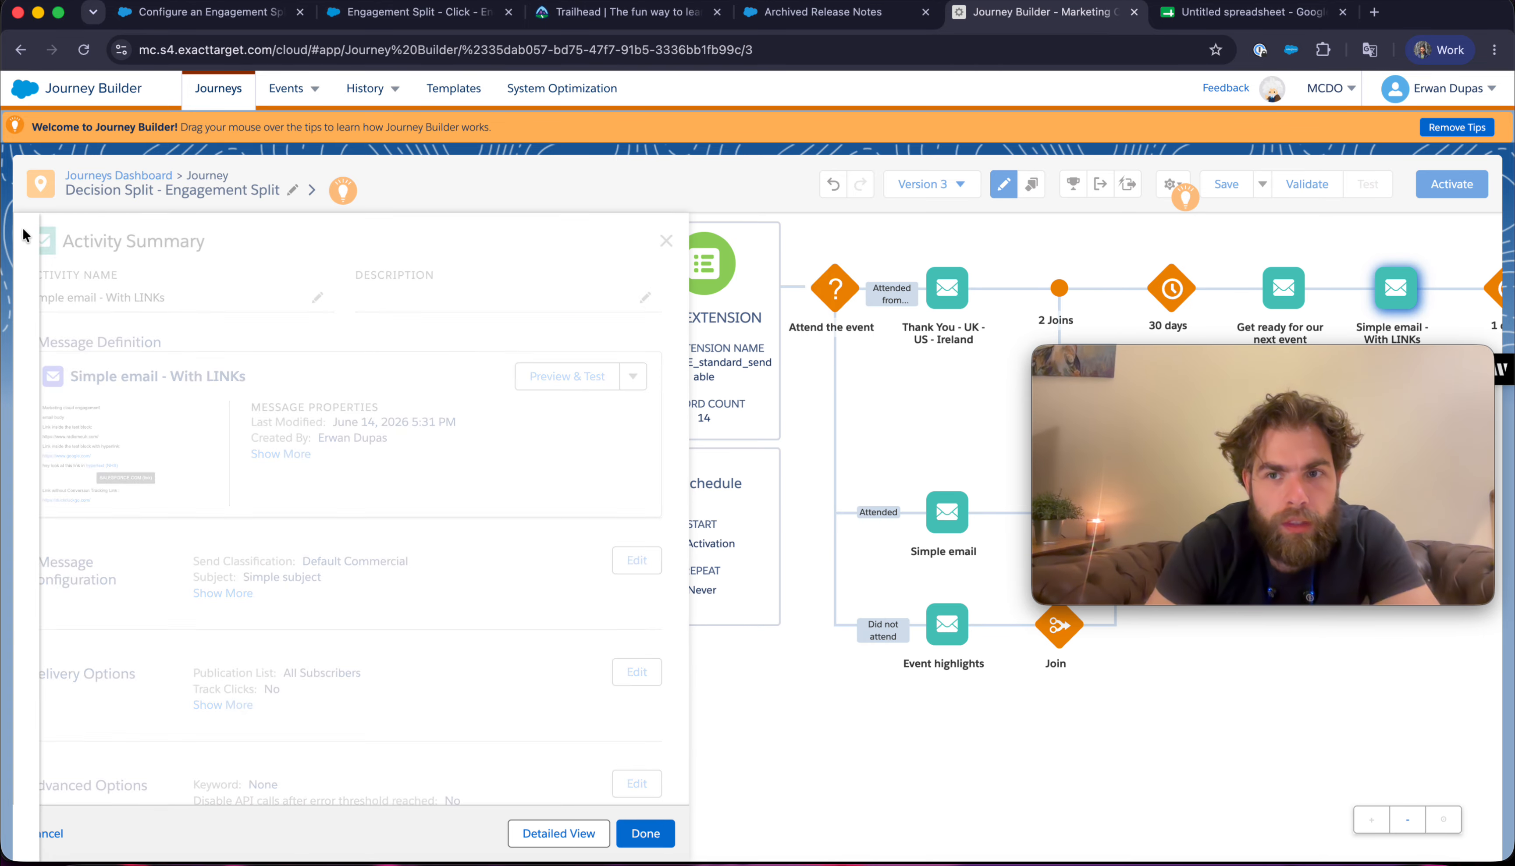
pyautogui.click(645, 834)
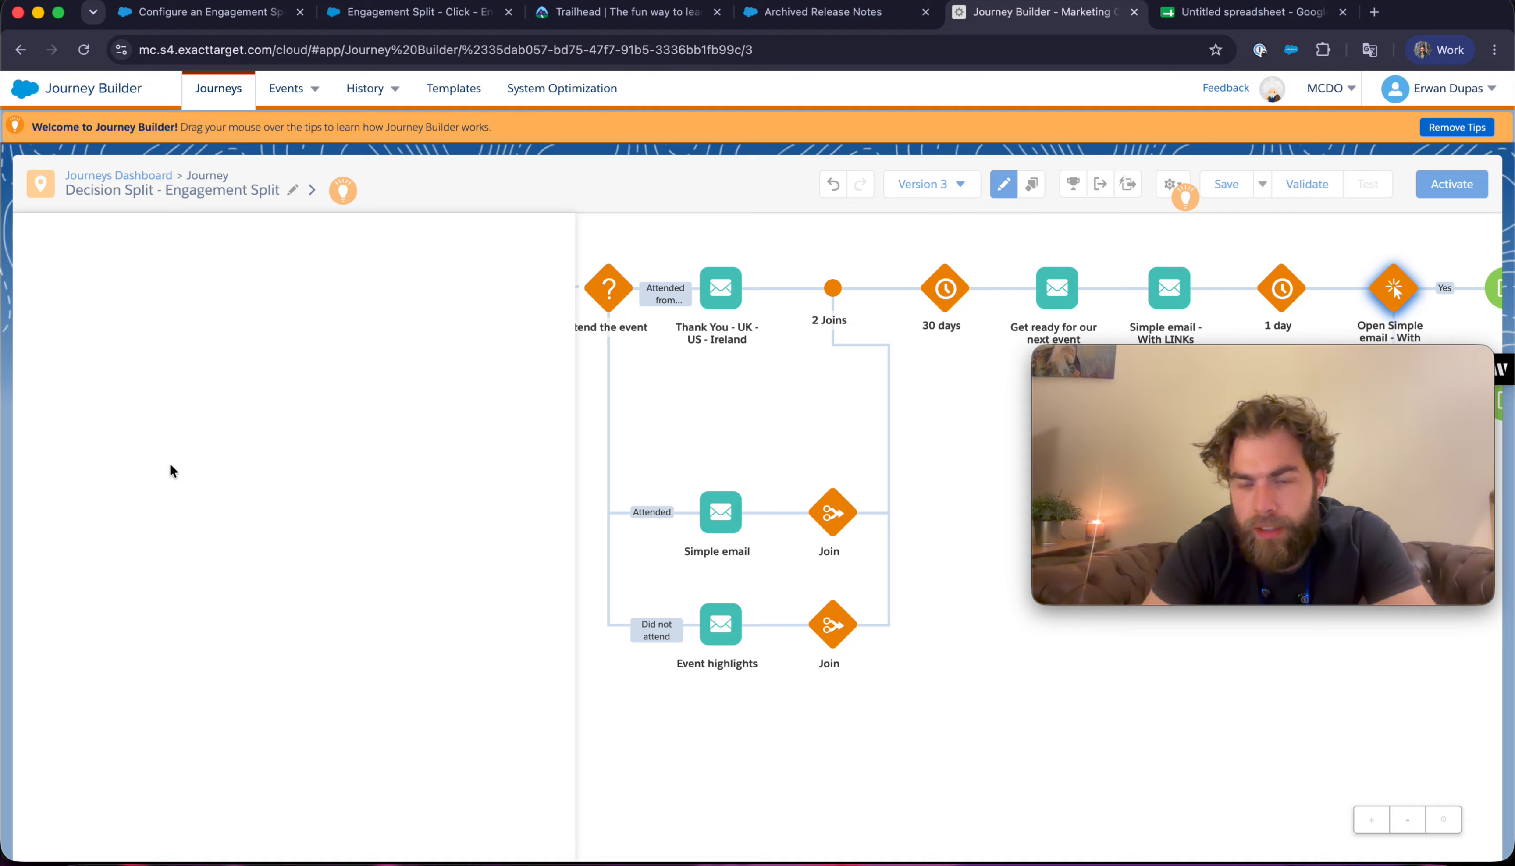
# - Set the Engagement Split's message metric to Clicks and review its list of trackable links
pyautogui.click(643, 494)
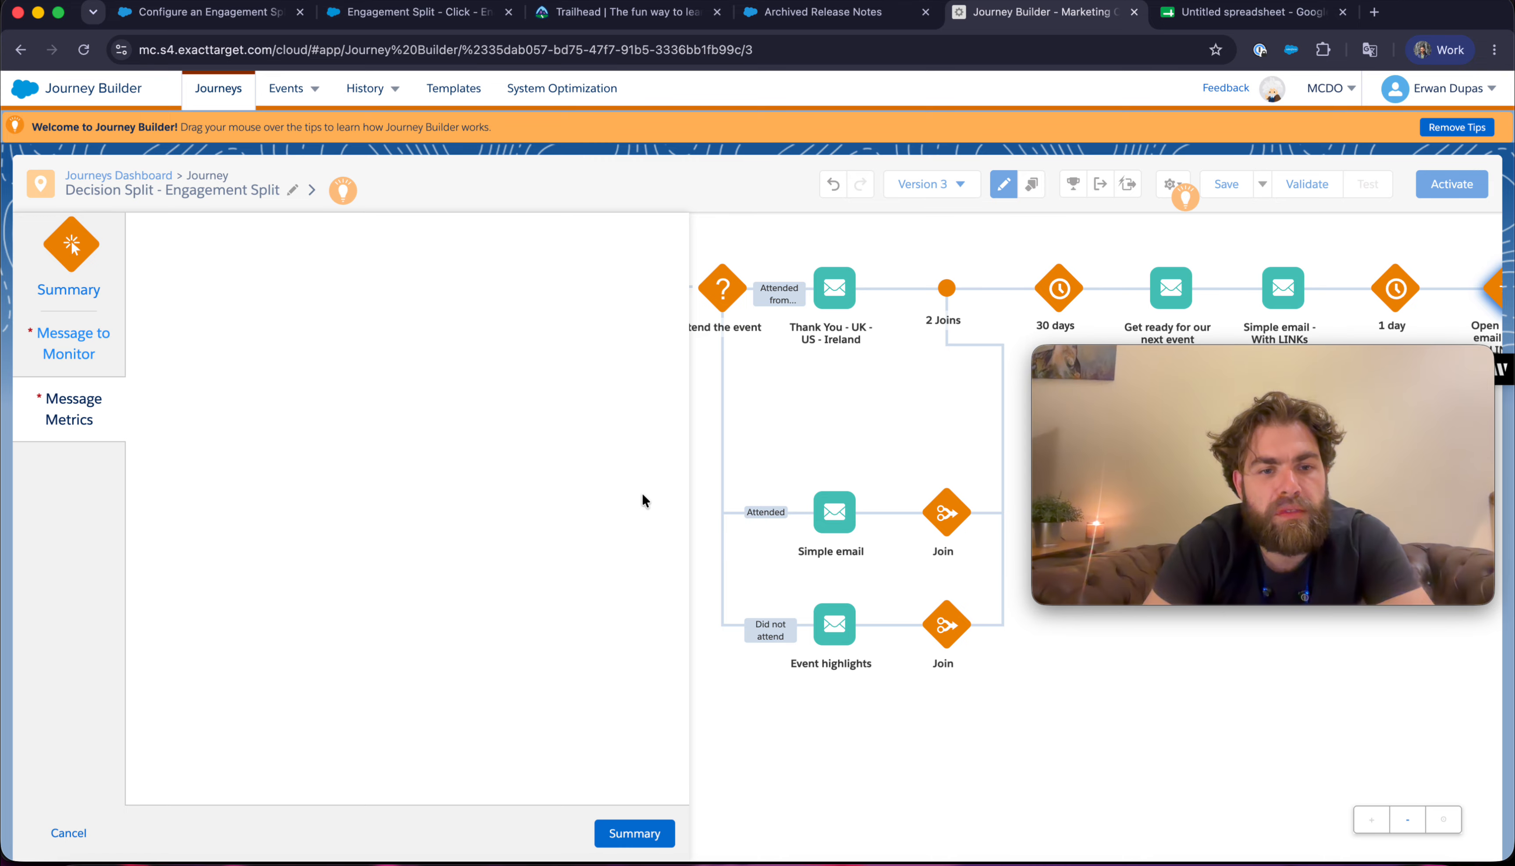
pyautogui.click(423, 385)
pyautogui.scroll(-2, 242, 757)
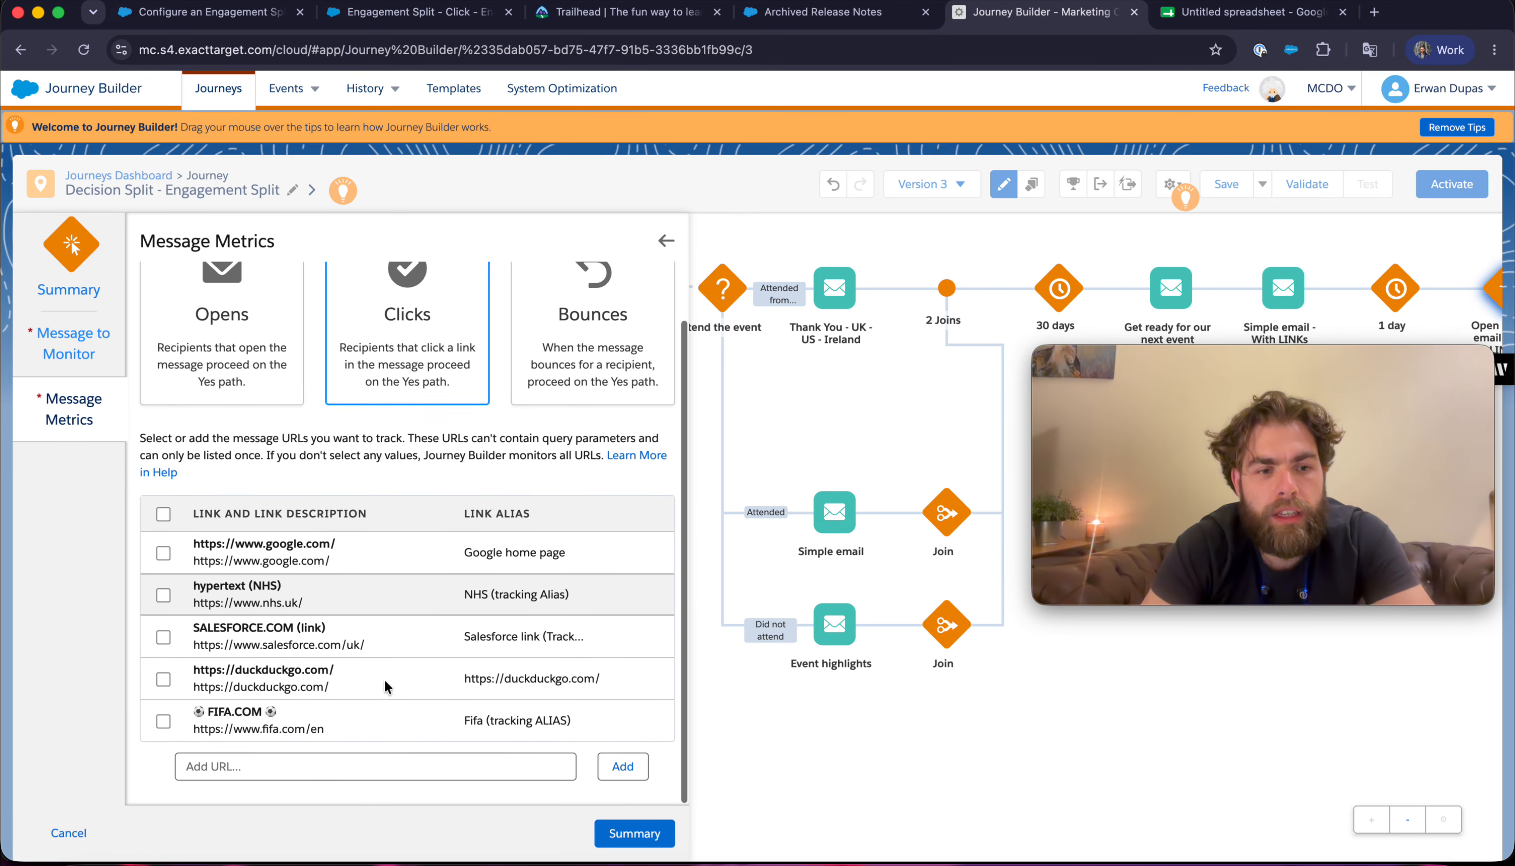
pyautogui.scroll(2, 267, 677)
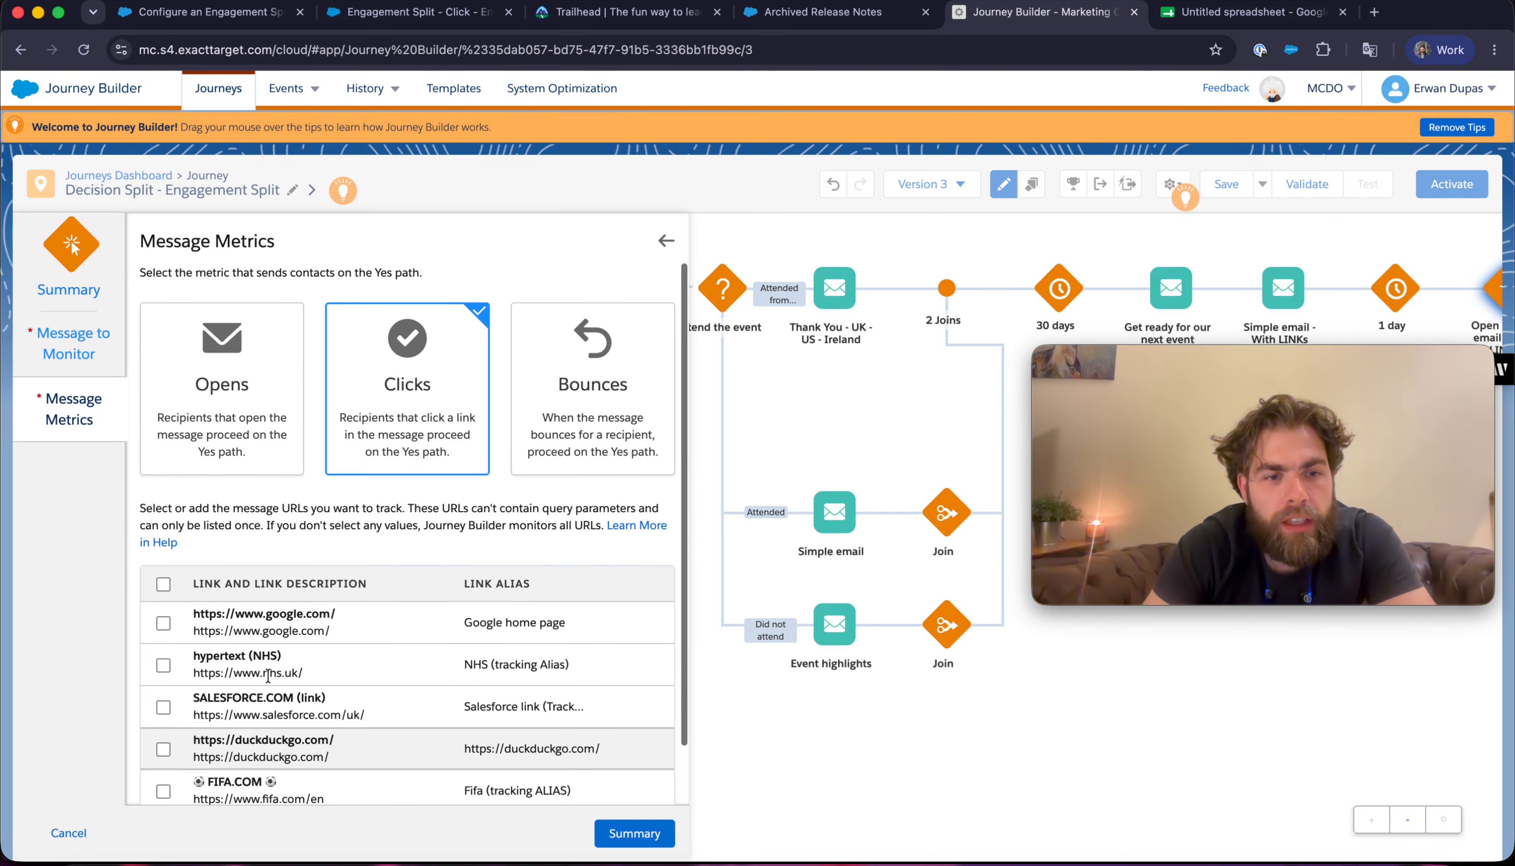
pyautogui.scroll(-2, 274, 722)
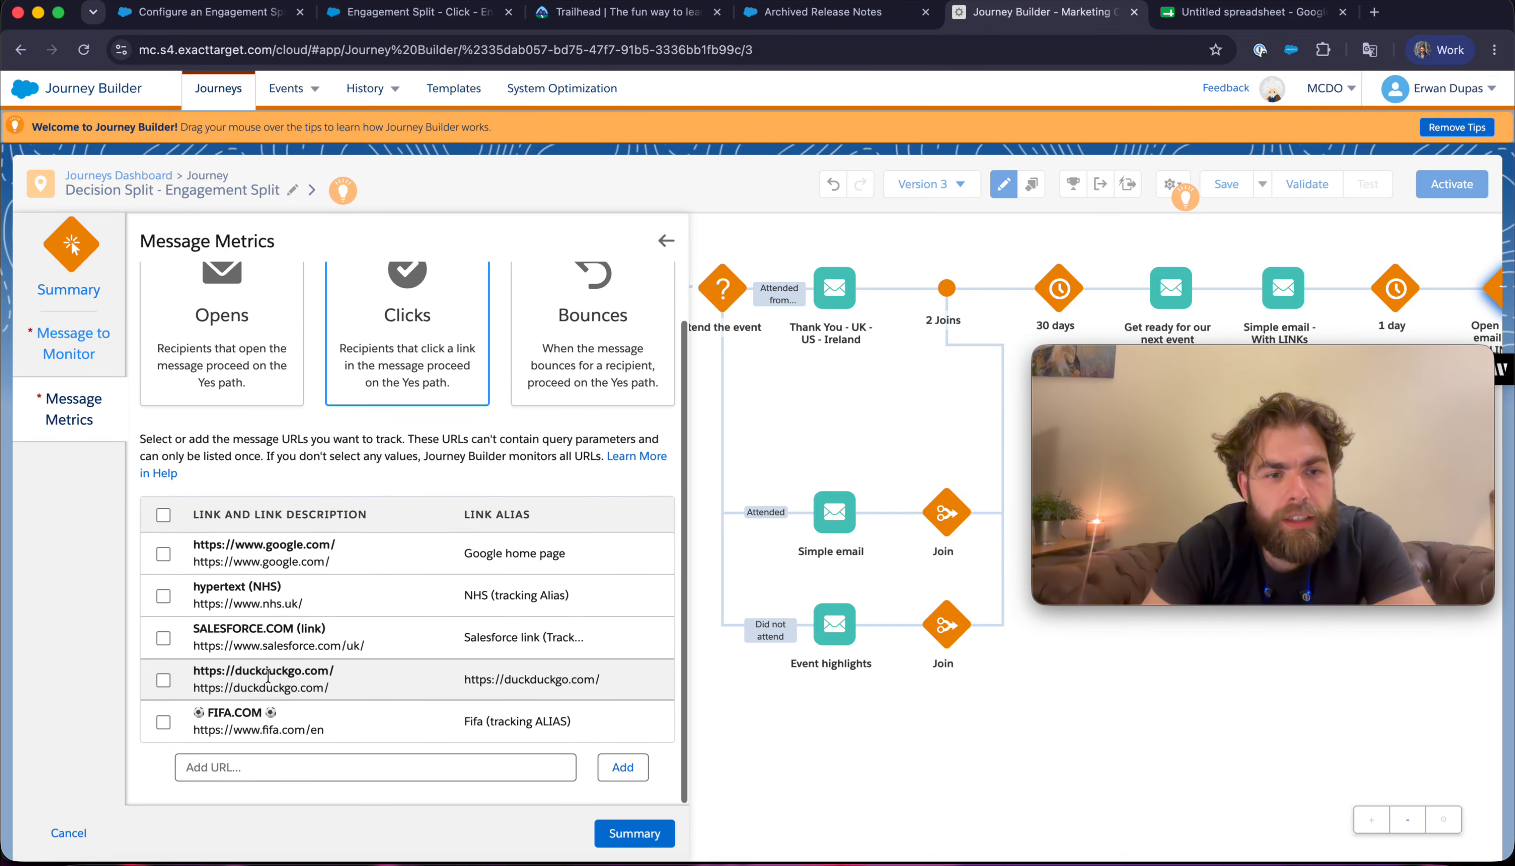
pyautogui.click(255, 761)
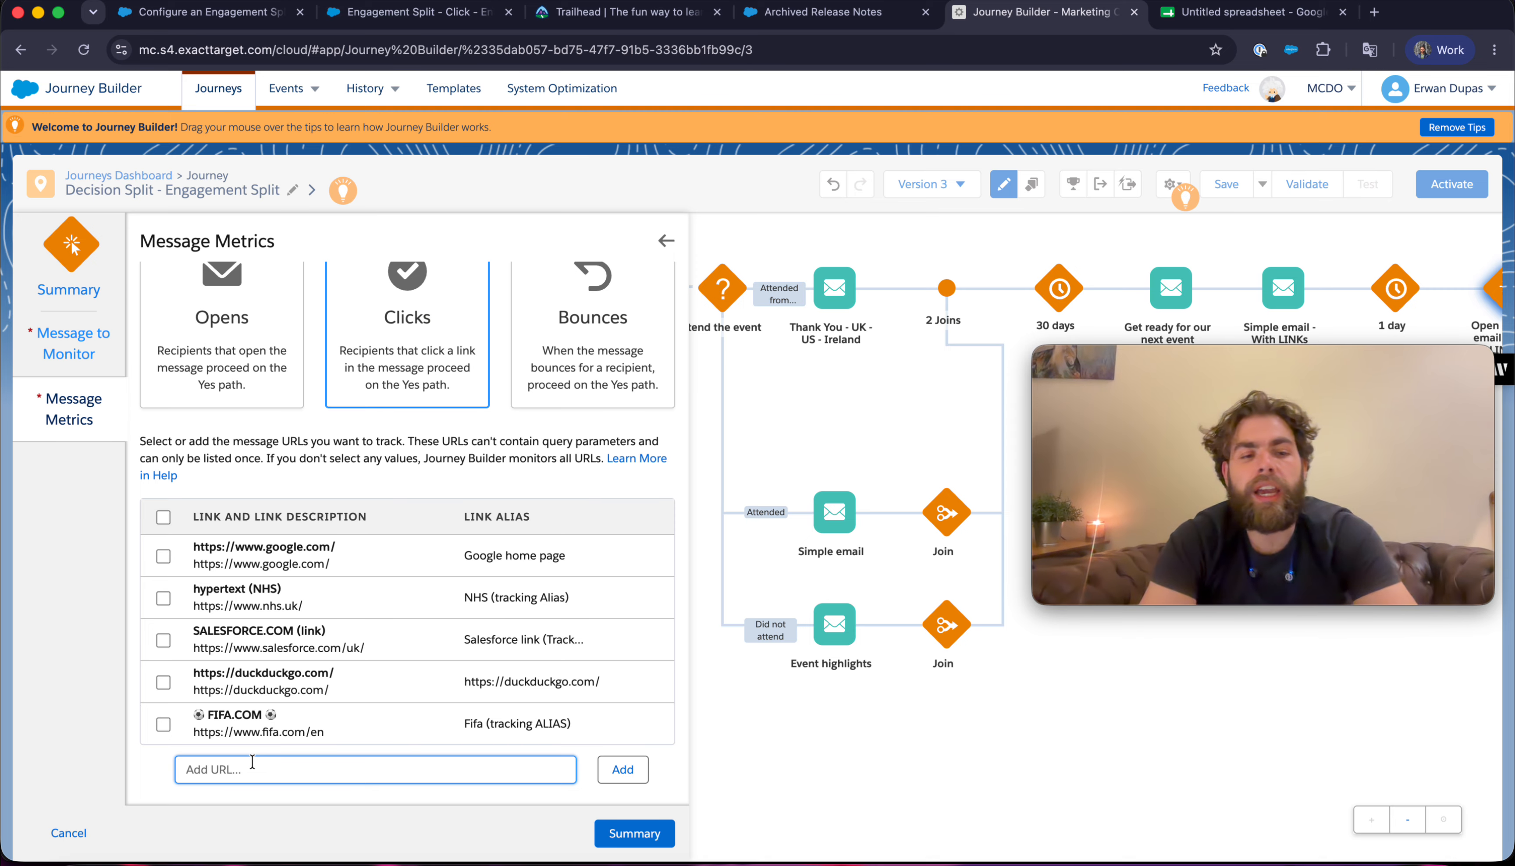
pyautogui.tripleClick(255, 733)
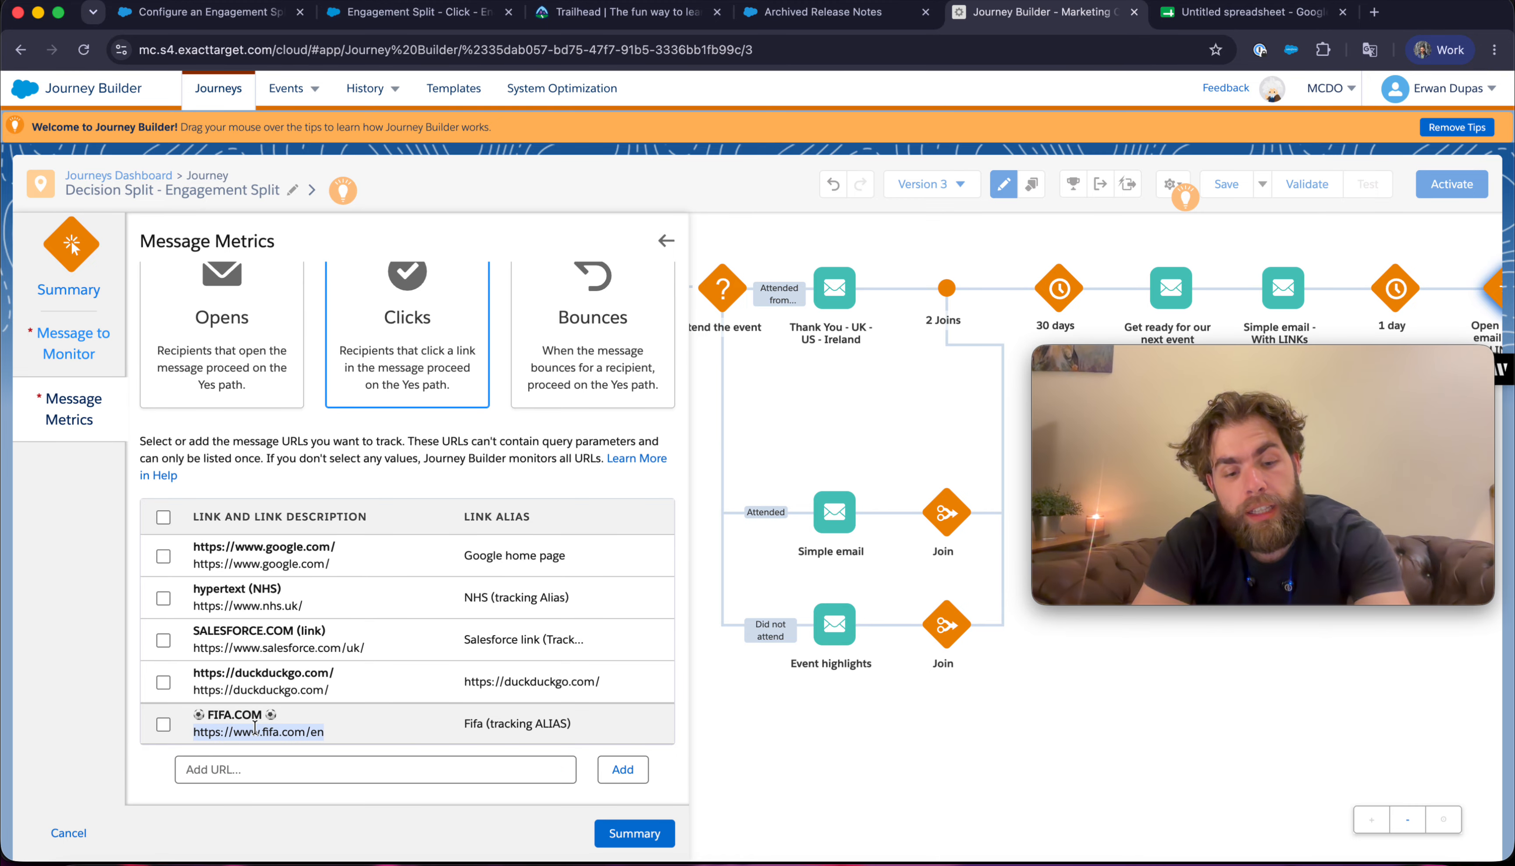
pyautogui.hotkey('ctrl', 'c')
pyautogui.click(278, 775)
pyautogui.hotkey('ctrl', 'v')
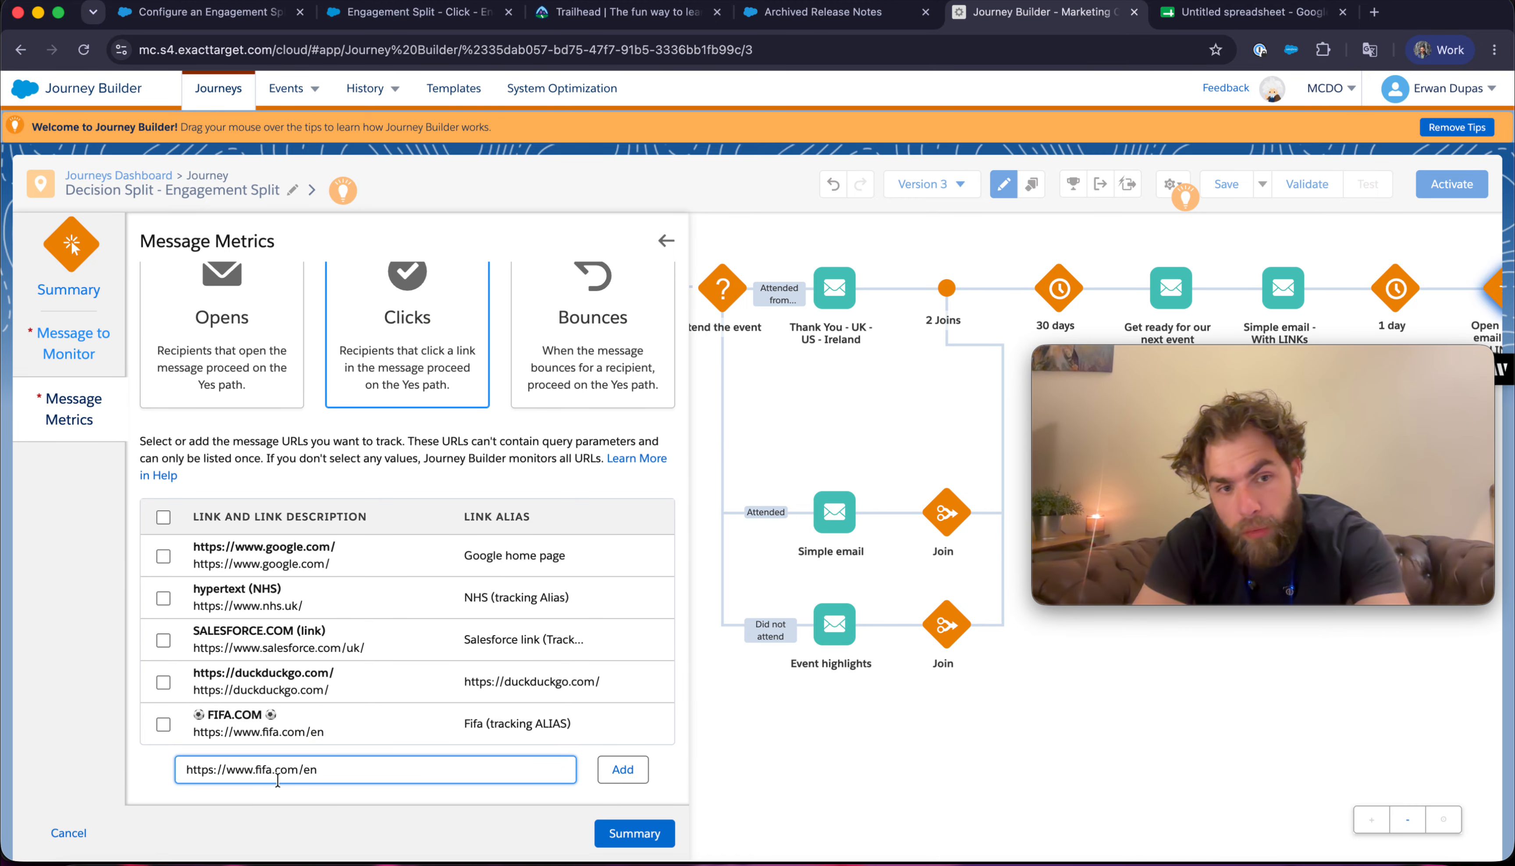
pyautogui.press('BackSpace')
pyautogui.press('BackSpace')
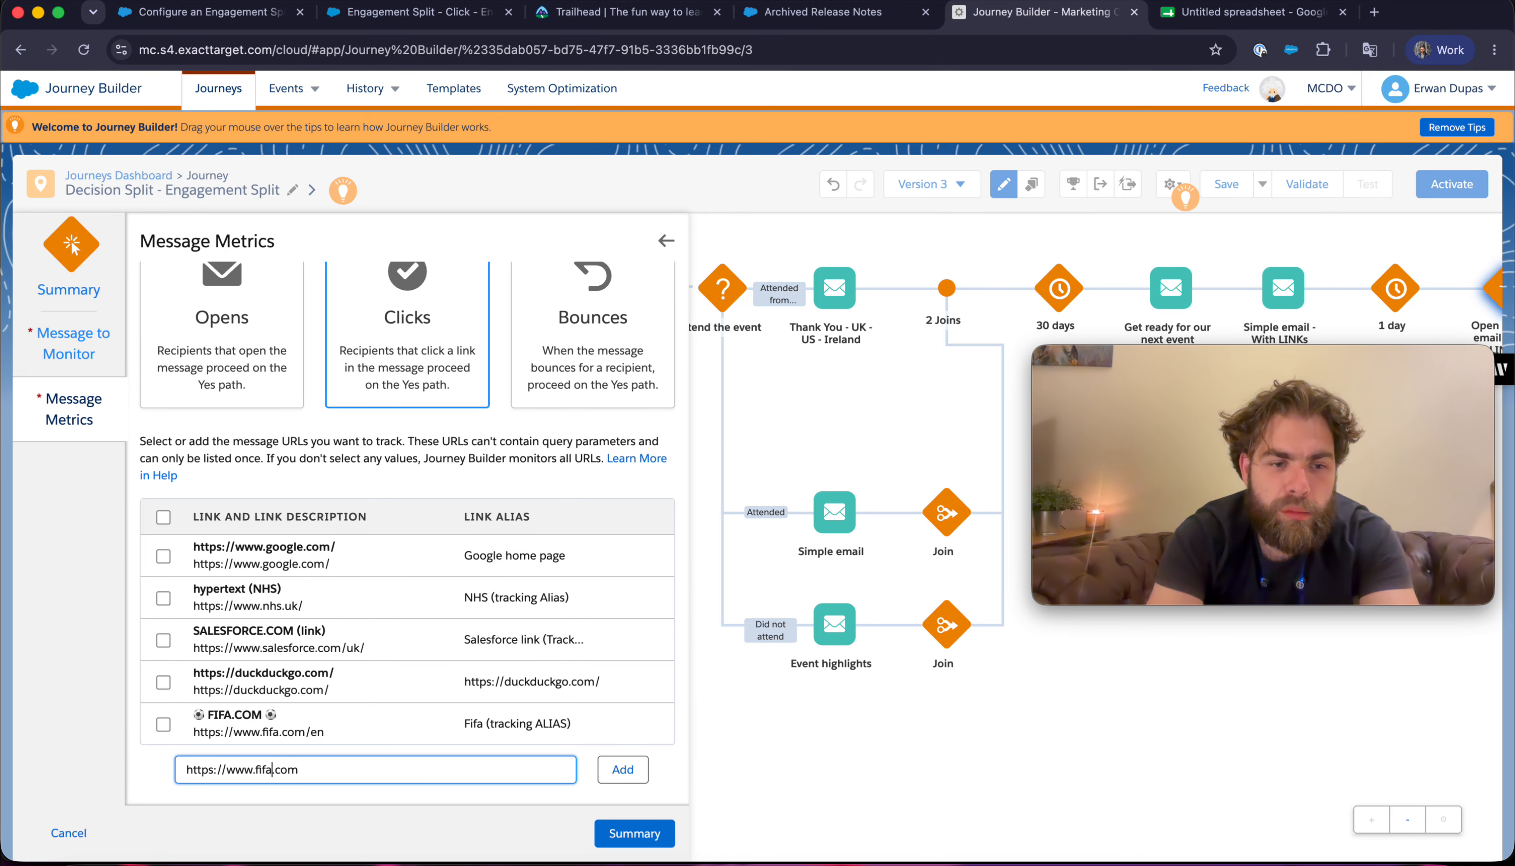
pyautogui.press('BackSpace')
pyautogui.press('BackSpace')
pyautogui.press('BackSpace')
pyautogui.press('BackSpace')
pyautogui.write('app')
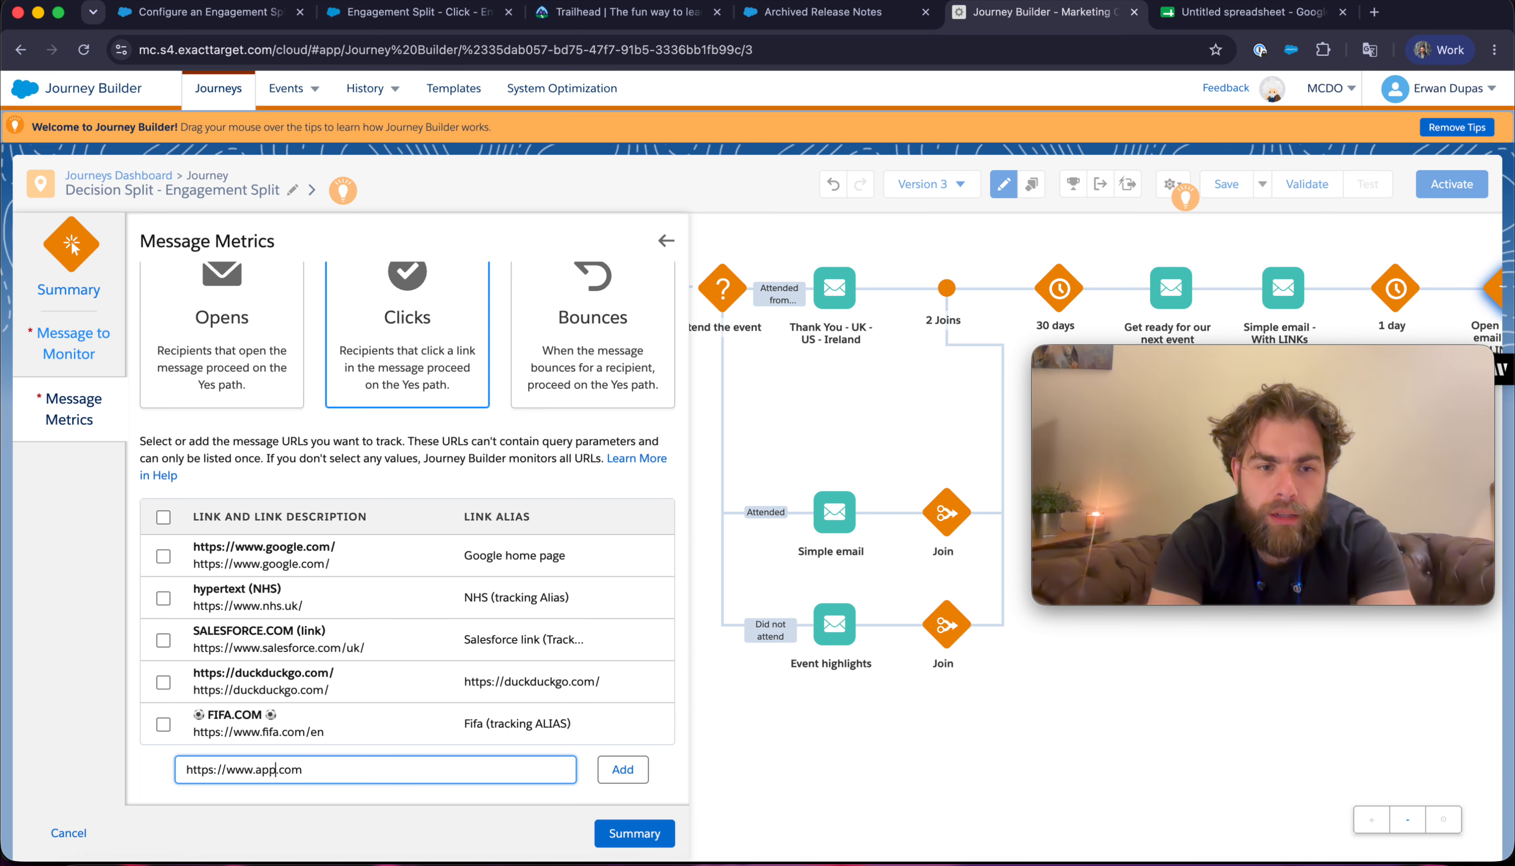
pyautogui.write('le')
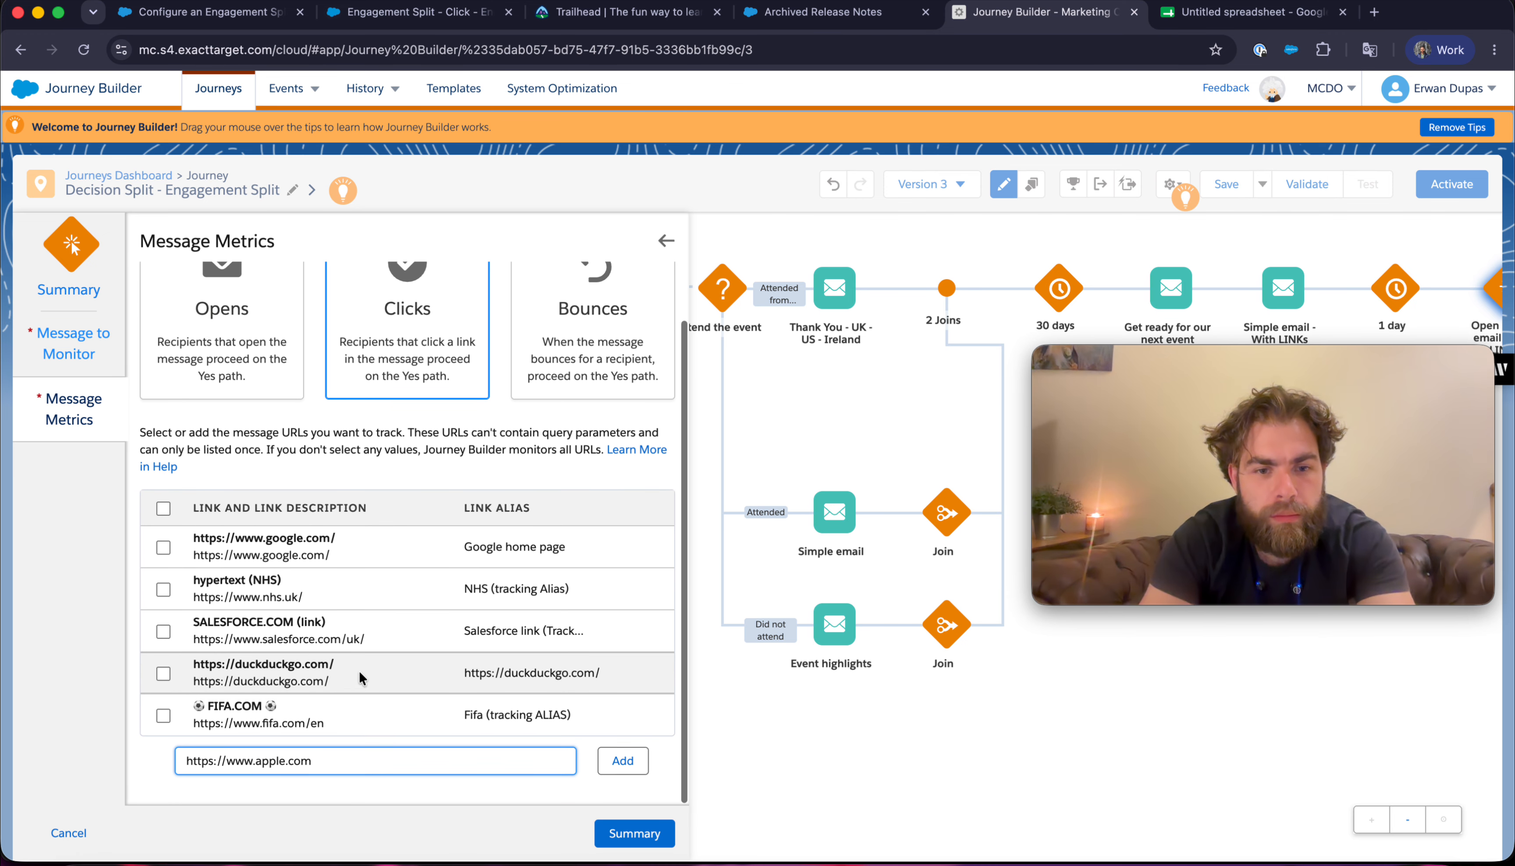
pyautogui.click(625, 765)
pyautogui.scroll(-1, 300, 692)
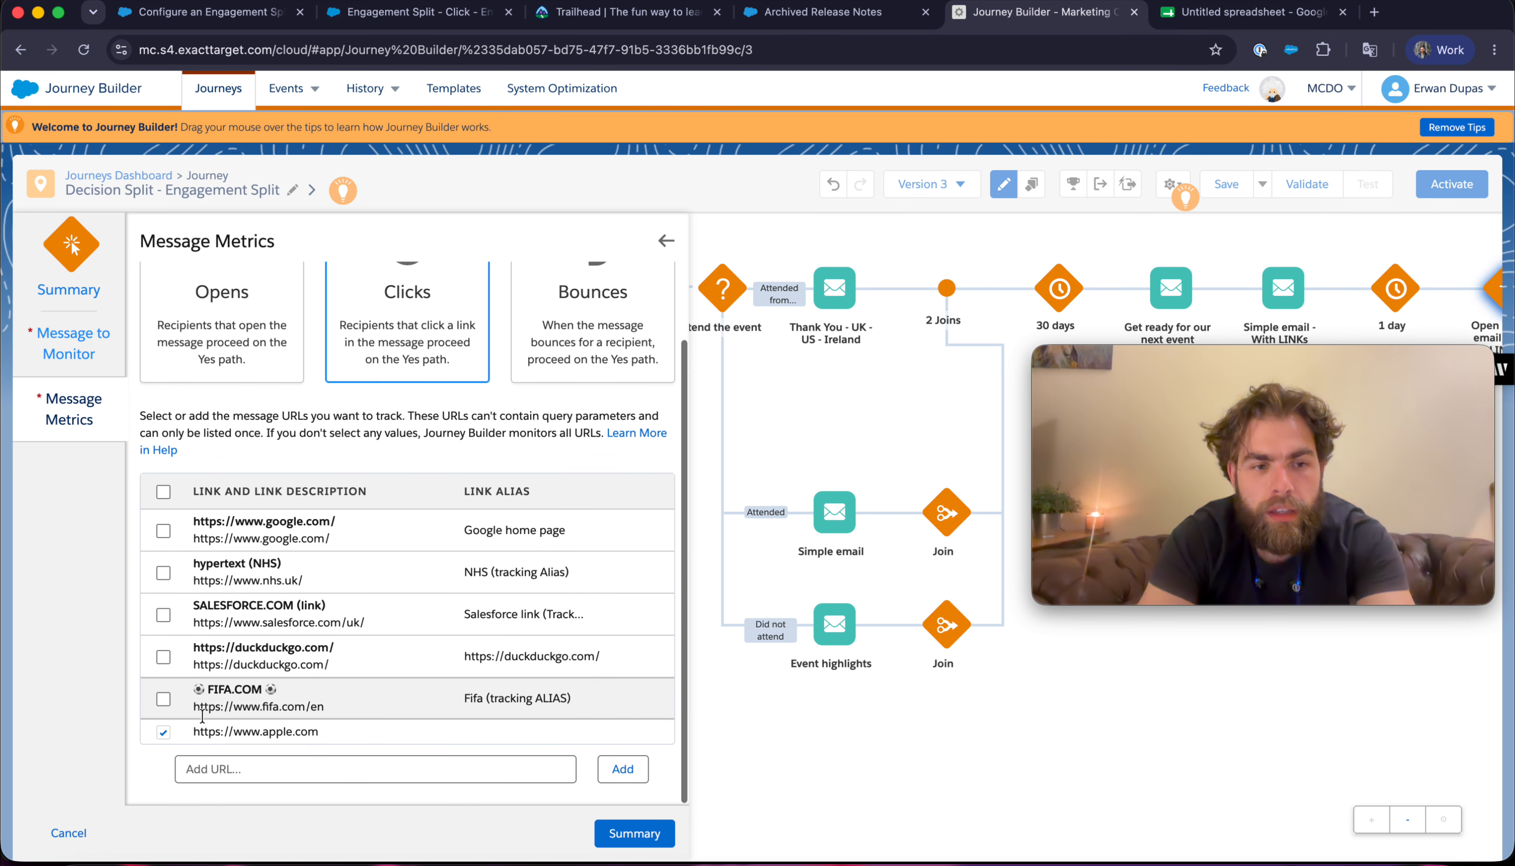
pyautogui.click(240, 769)
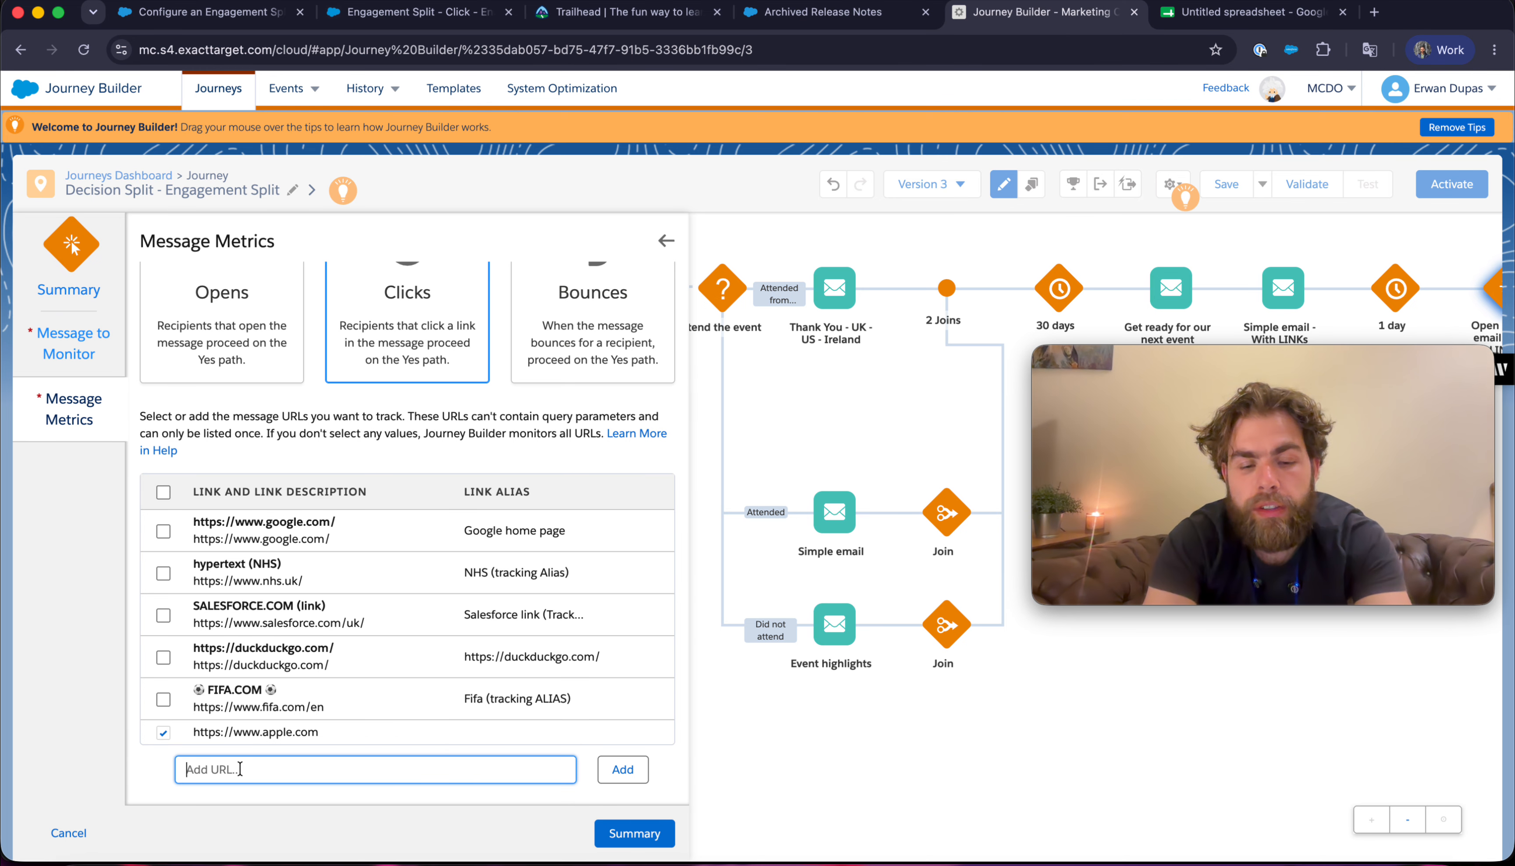
pyautogui.press('super+v')
pyautogui.moveTo(346, 774); pyautogui.dragTo(254, 775)
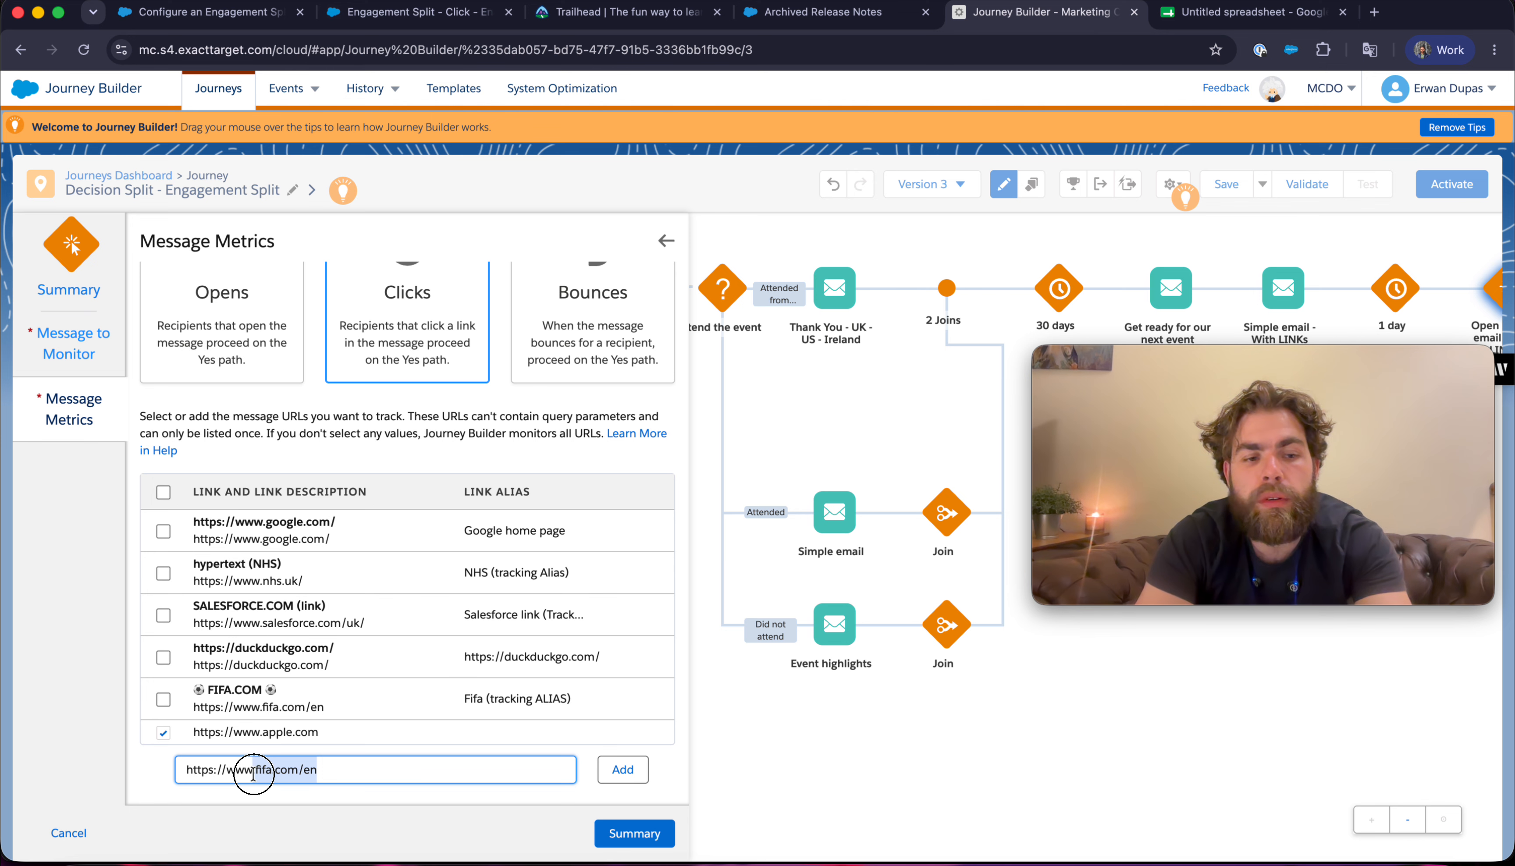
pyautogui.press('BackSpace')
pyautogui.press('BackSpace')
pyautogui.press('BackSpace')
pyautogui.press('BackSpace')
pyautogui.press('BackSpace')
pyautogui.press('BackSpace')
pyautogui.press('BackSpace')
pyautogui.press('BackSpace')
pyautogui.press('BackSpace')
pyautogui.press('BackSpace')
pyautogui.press('BackSpace')
pyautogui.press('BackSpace')
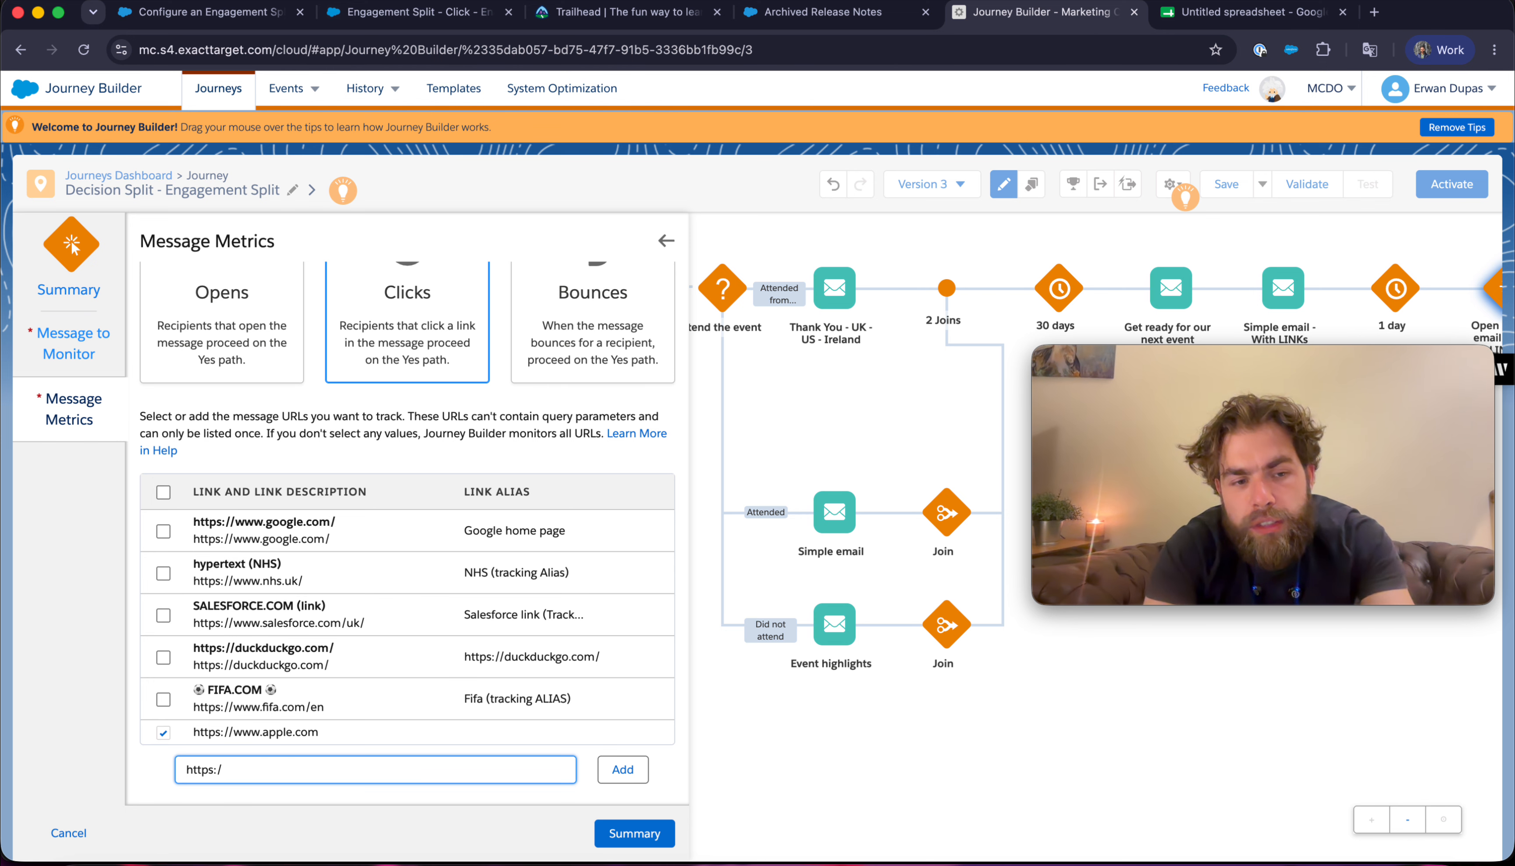
pyautogui.press('BackSpace')
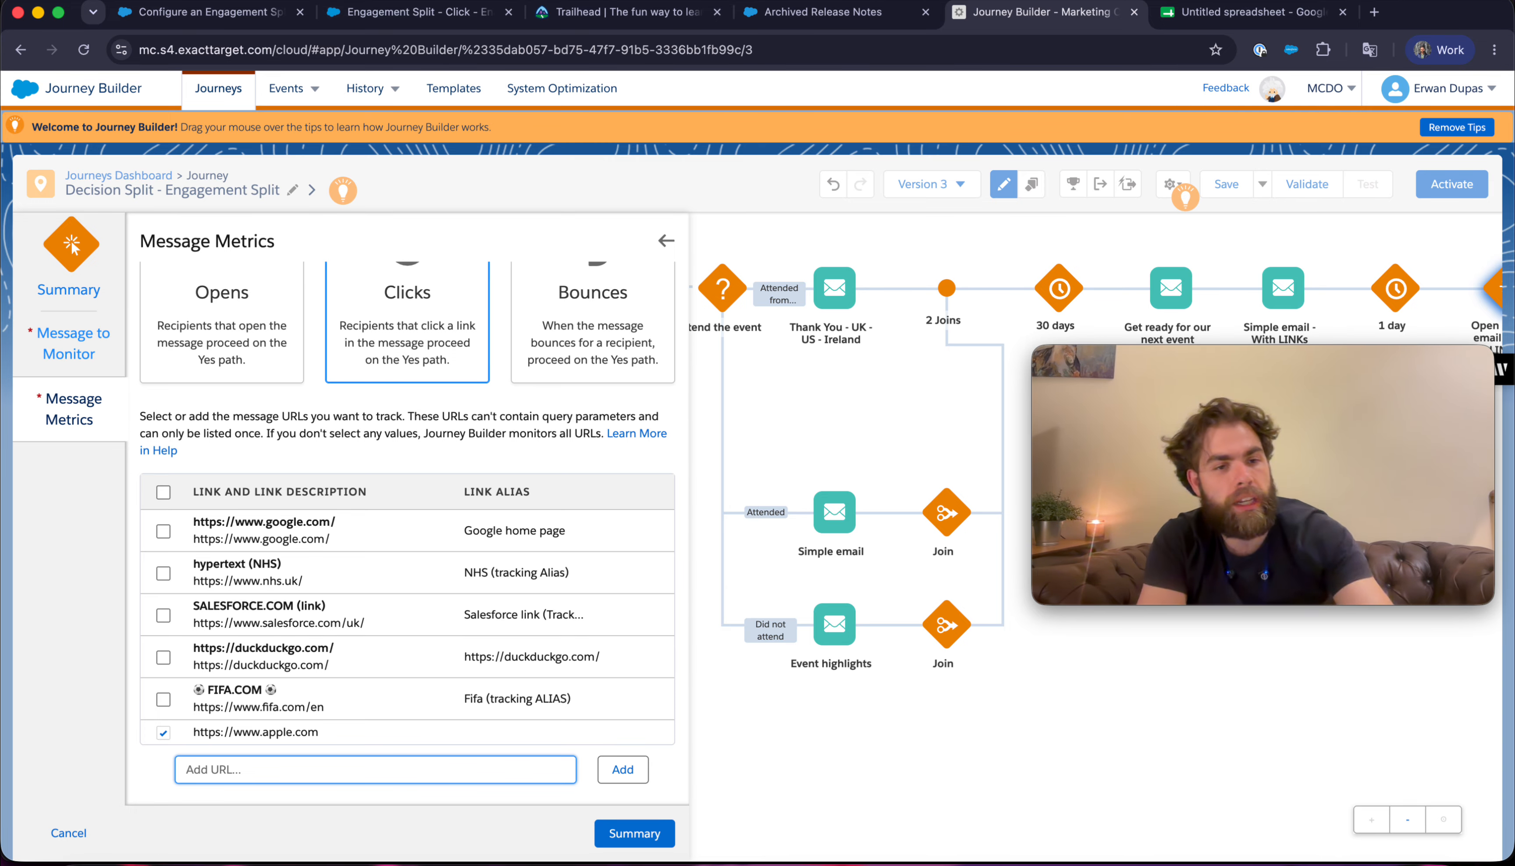
pyautogui.tripleClick(296, 738)
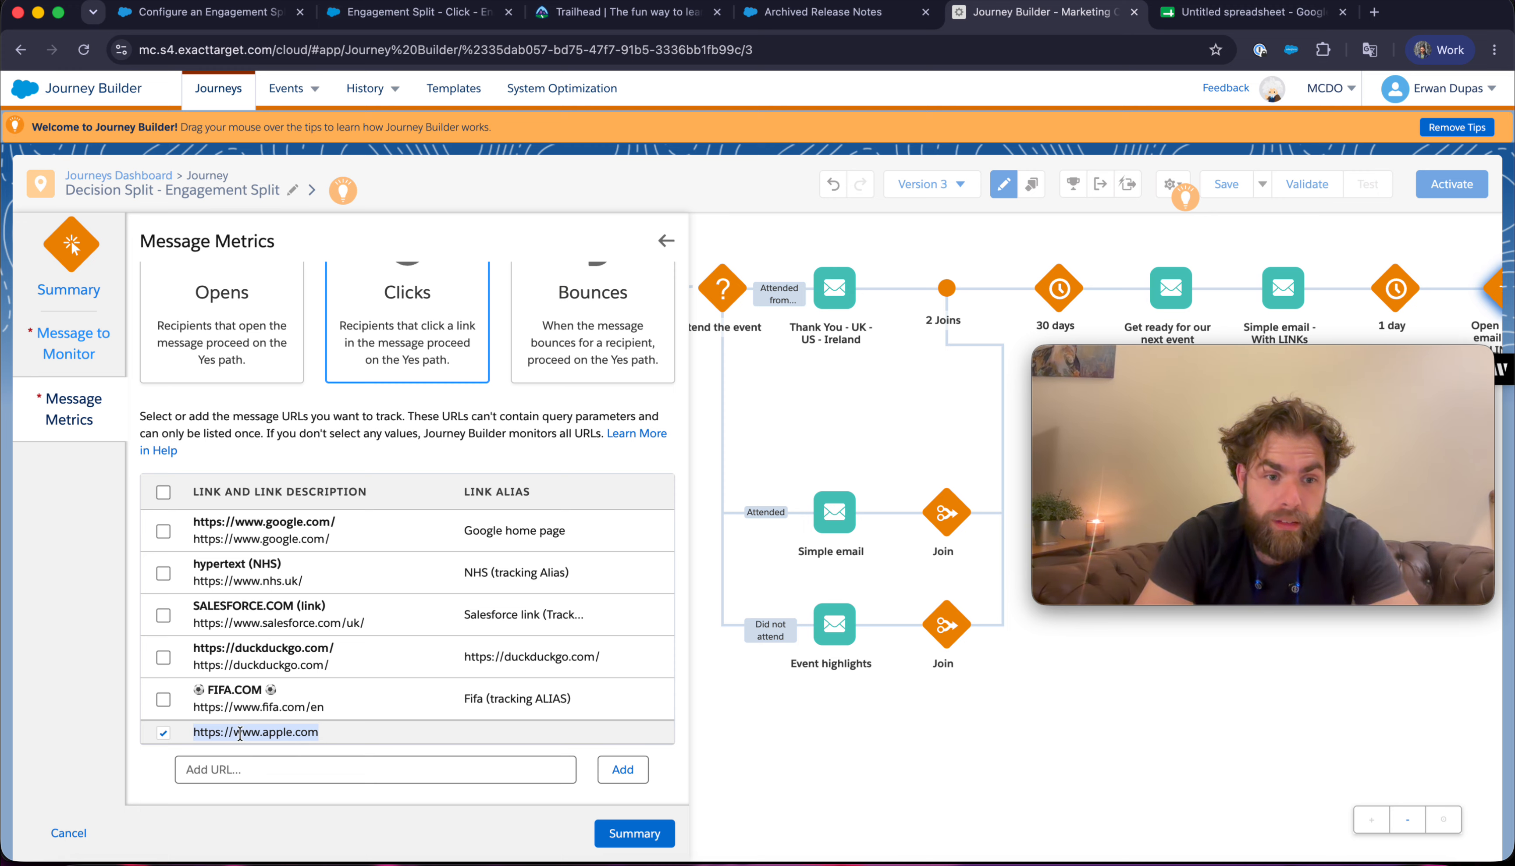
pyautogui.tripleClick(277, 733)
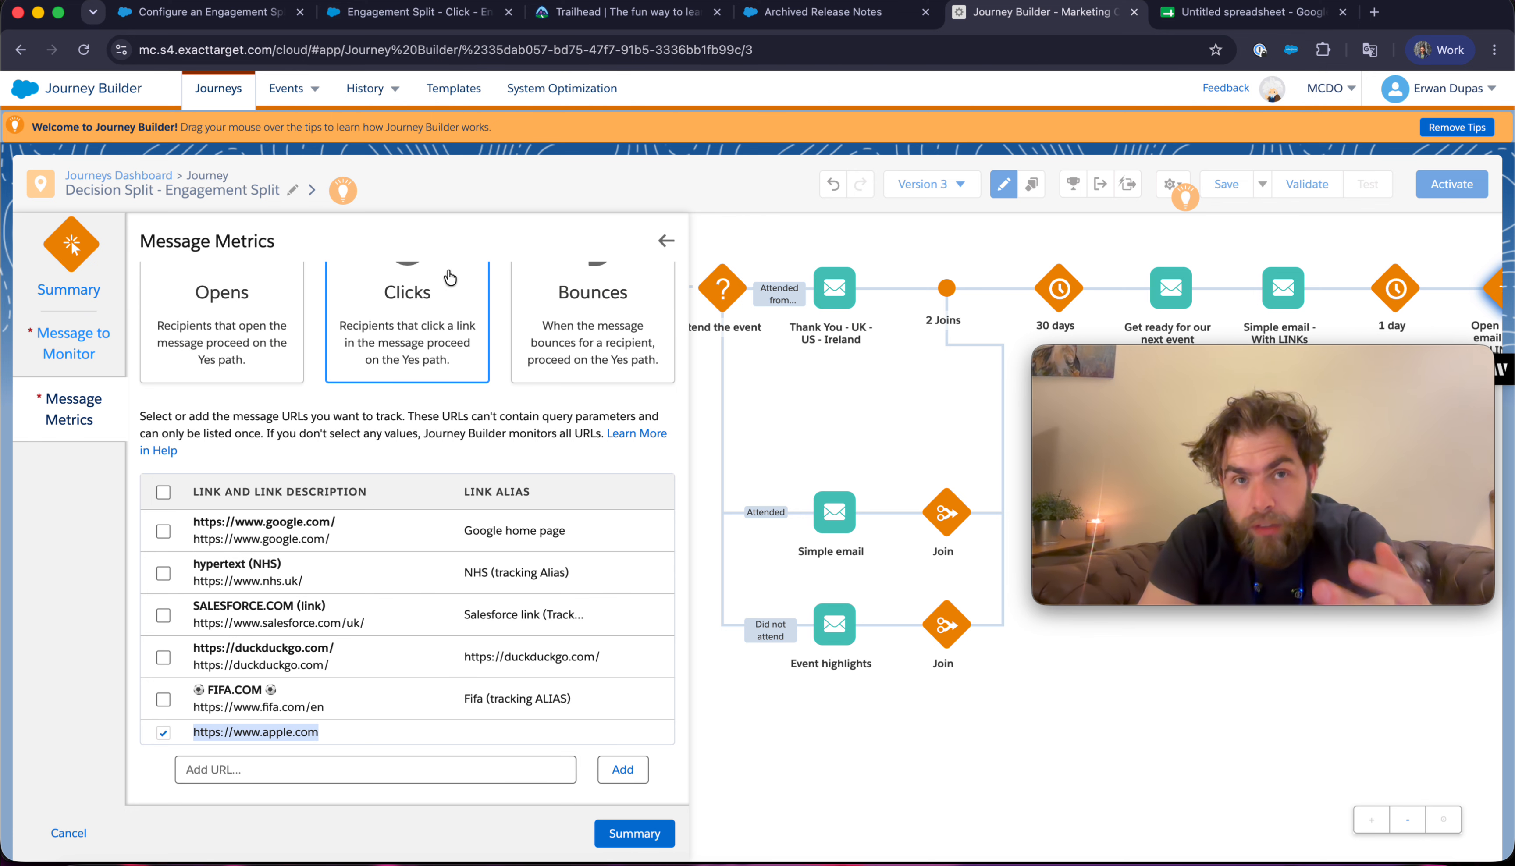
# - Read the Trailhead unit "Create a Decision Split for a Single Journey", including its SQL query steps, and return to the module overview
pyautogui.click(553, 7)
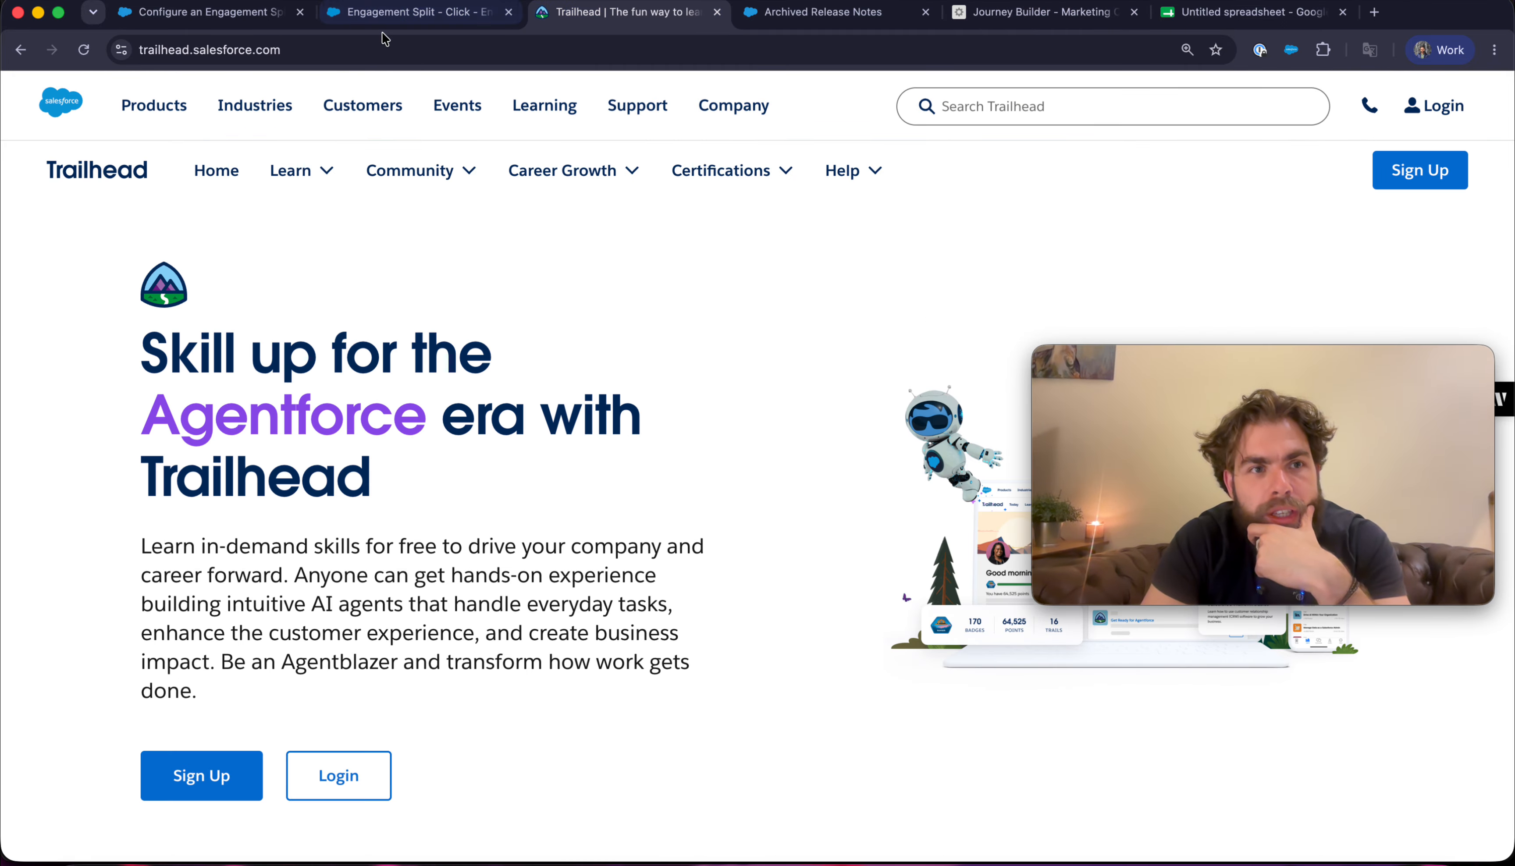
pyautogui.click(21, 49)
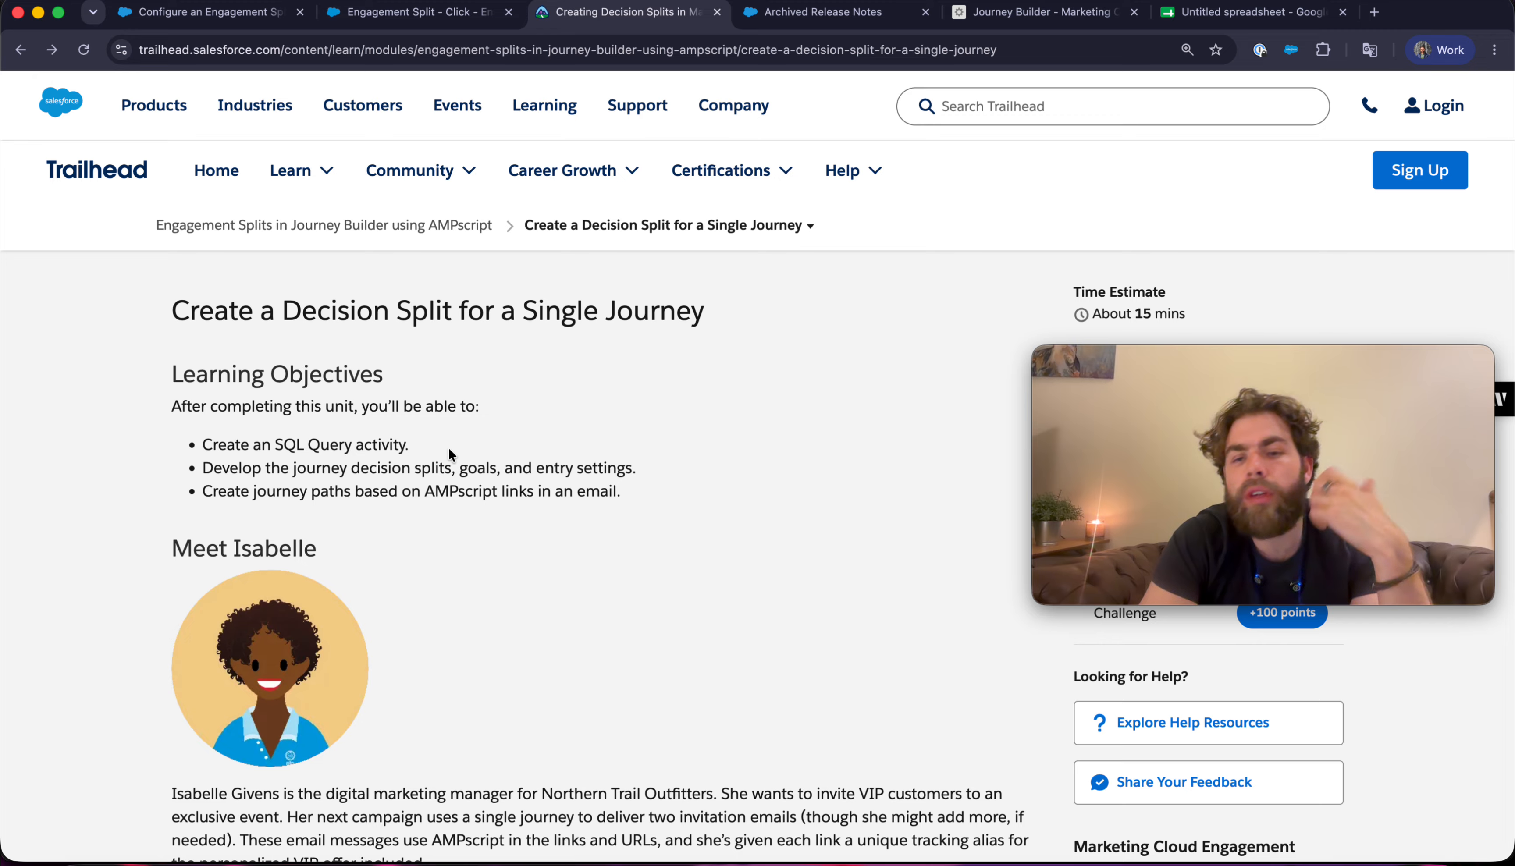
pyautogui.scroll(-1, 448, 450)
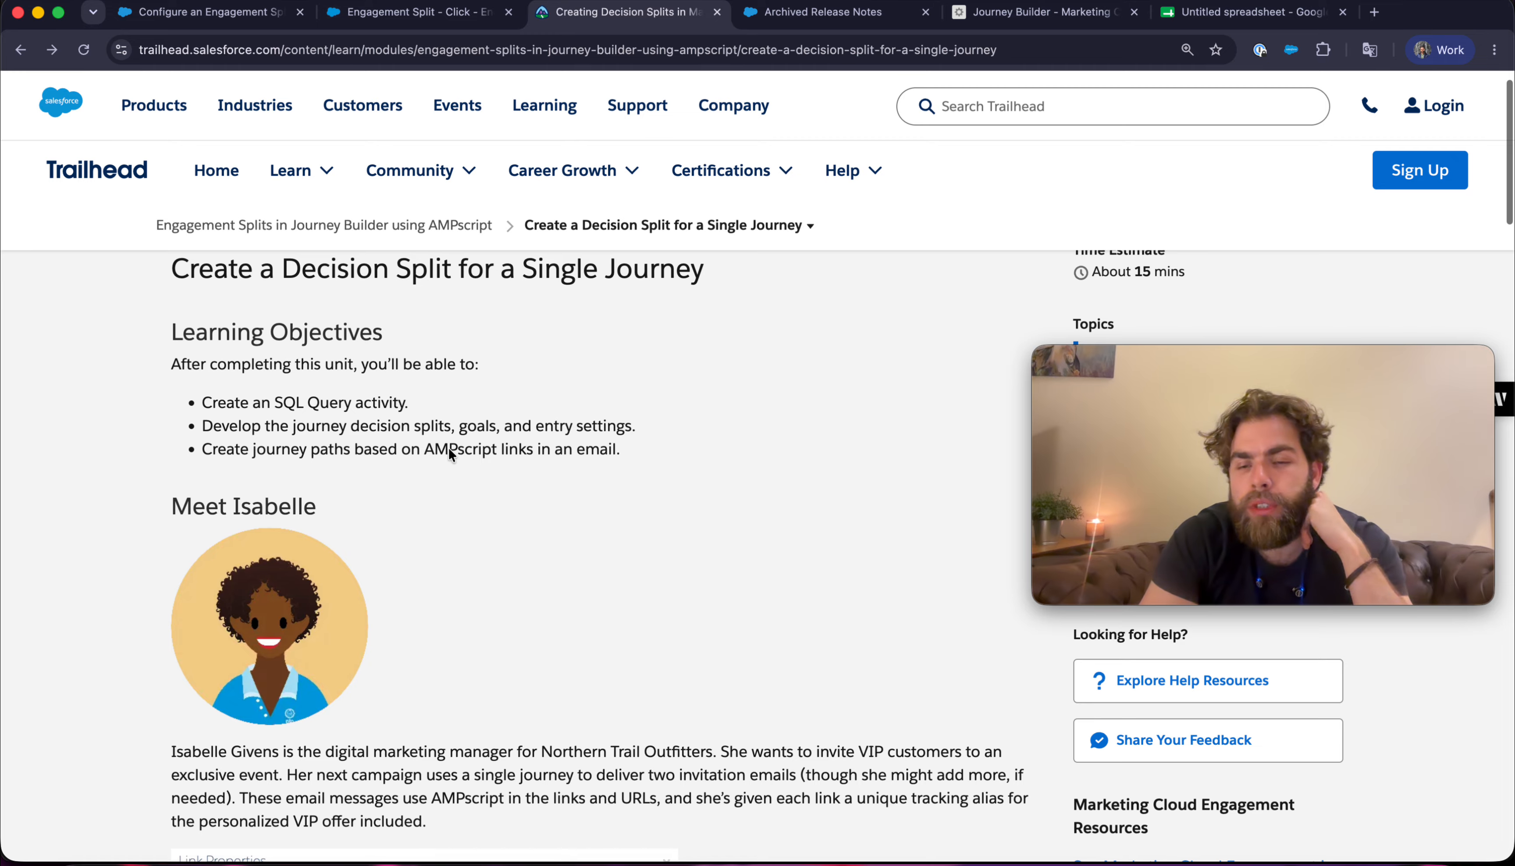
pyautogui.scroll(-20, 448, 446)
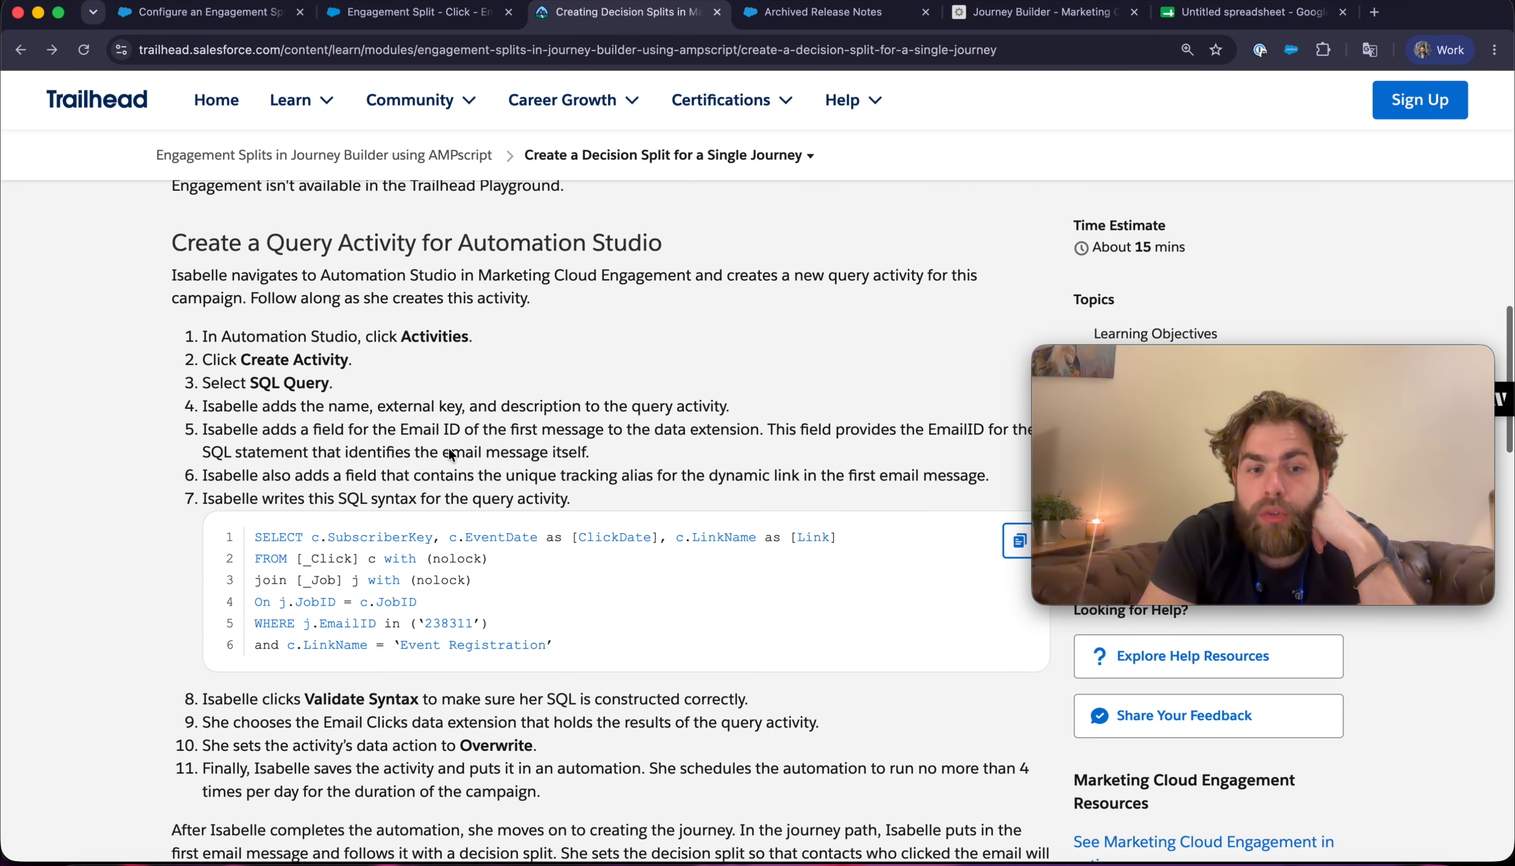
pyautogui.scroll(-1, 450, 454)
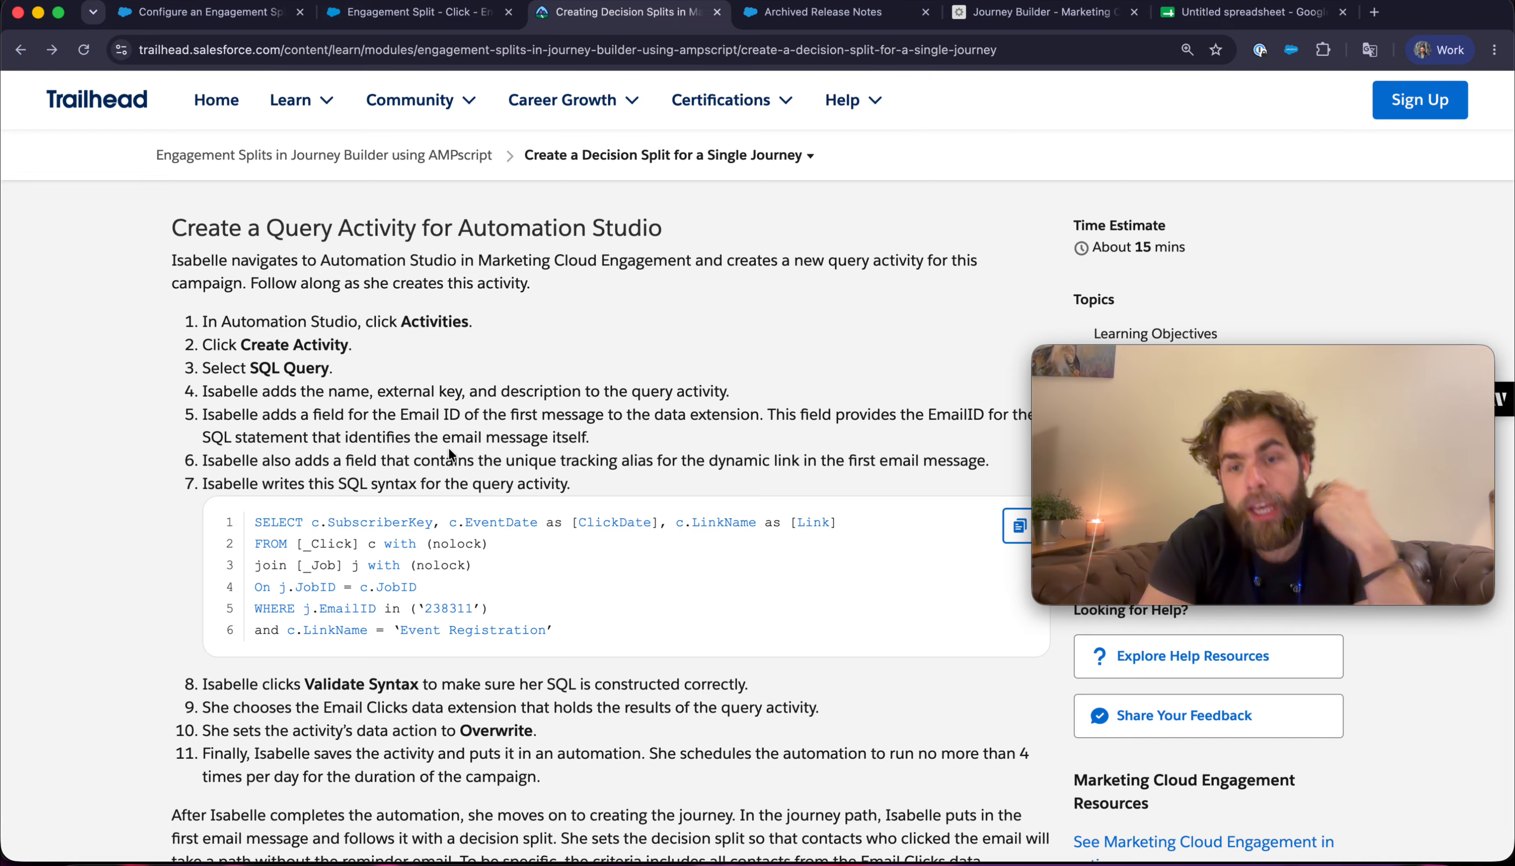
pyautogui.scroll(-3, 450, 454)
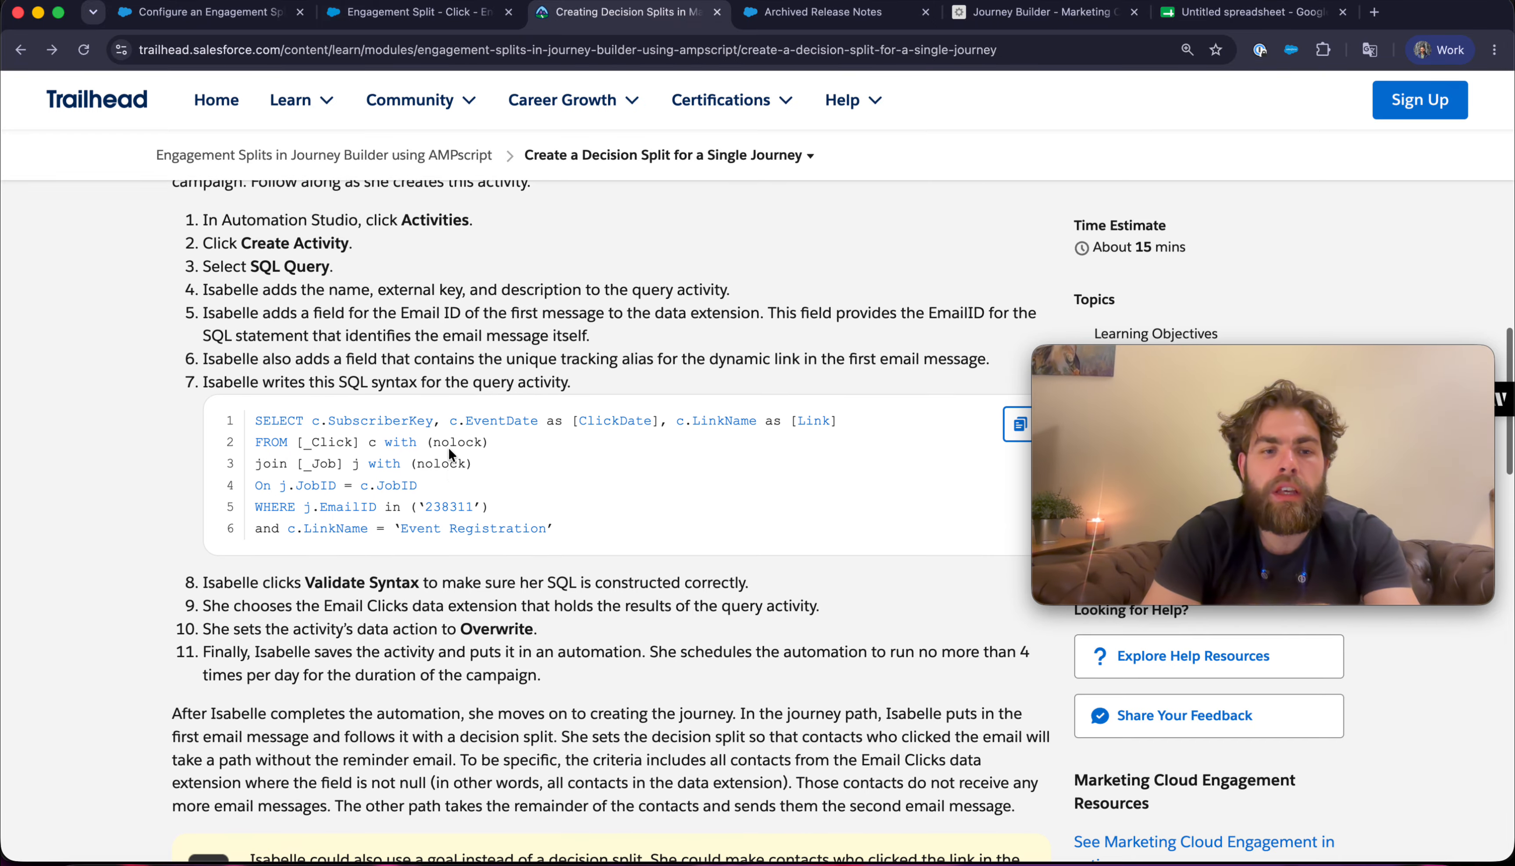
pyautogui.scroll(-12, 450, 455)
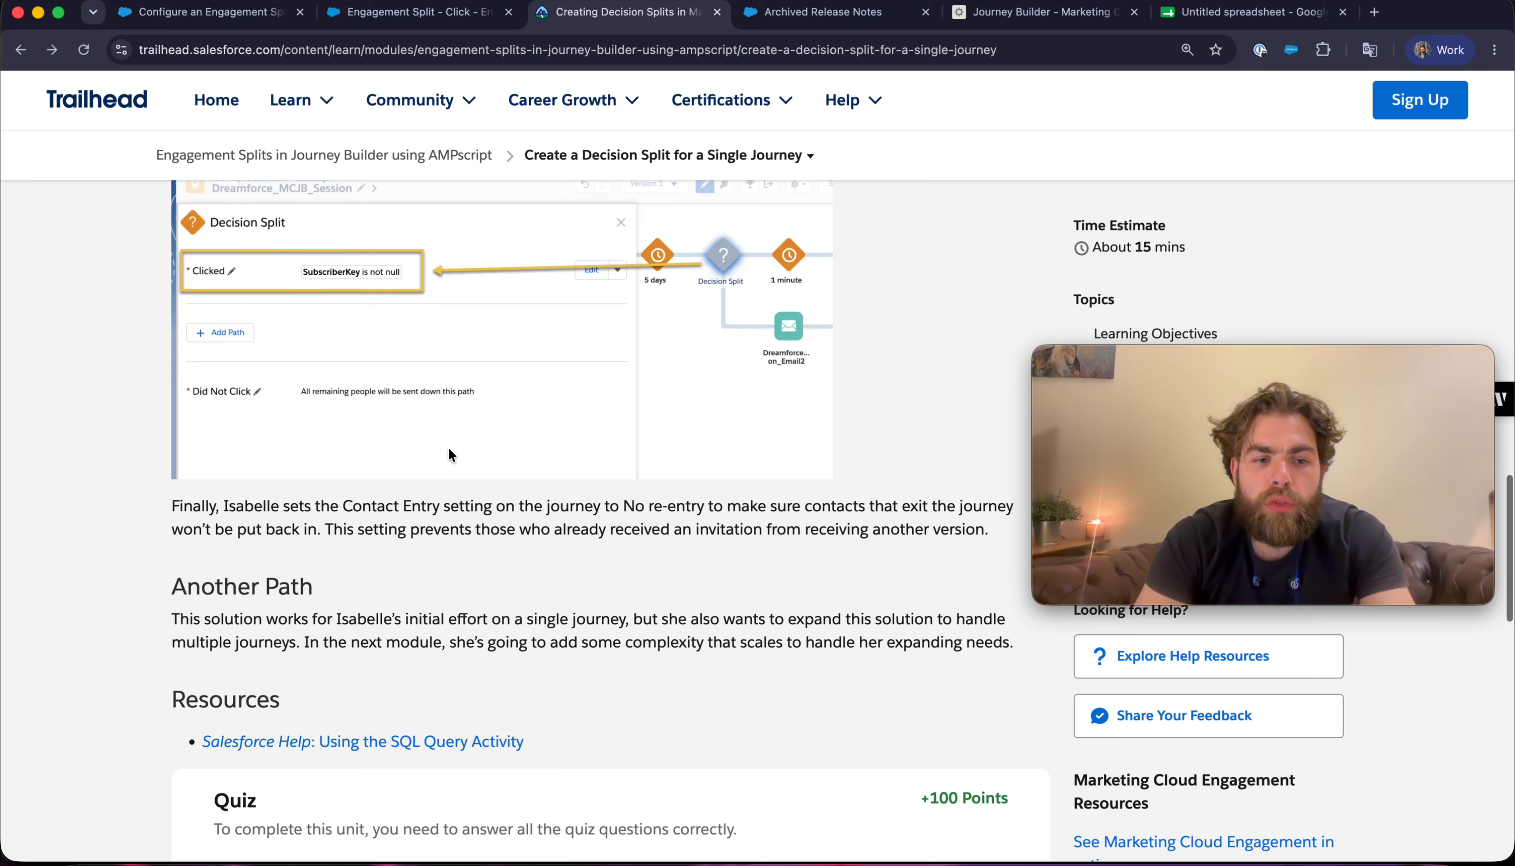
pyautogui.scroll(-5, 449, 455)
pyautogui.scroll(20, 448, 455)
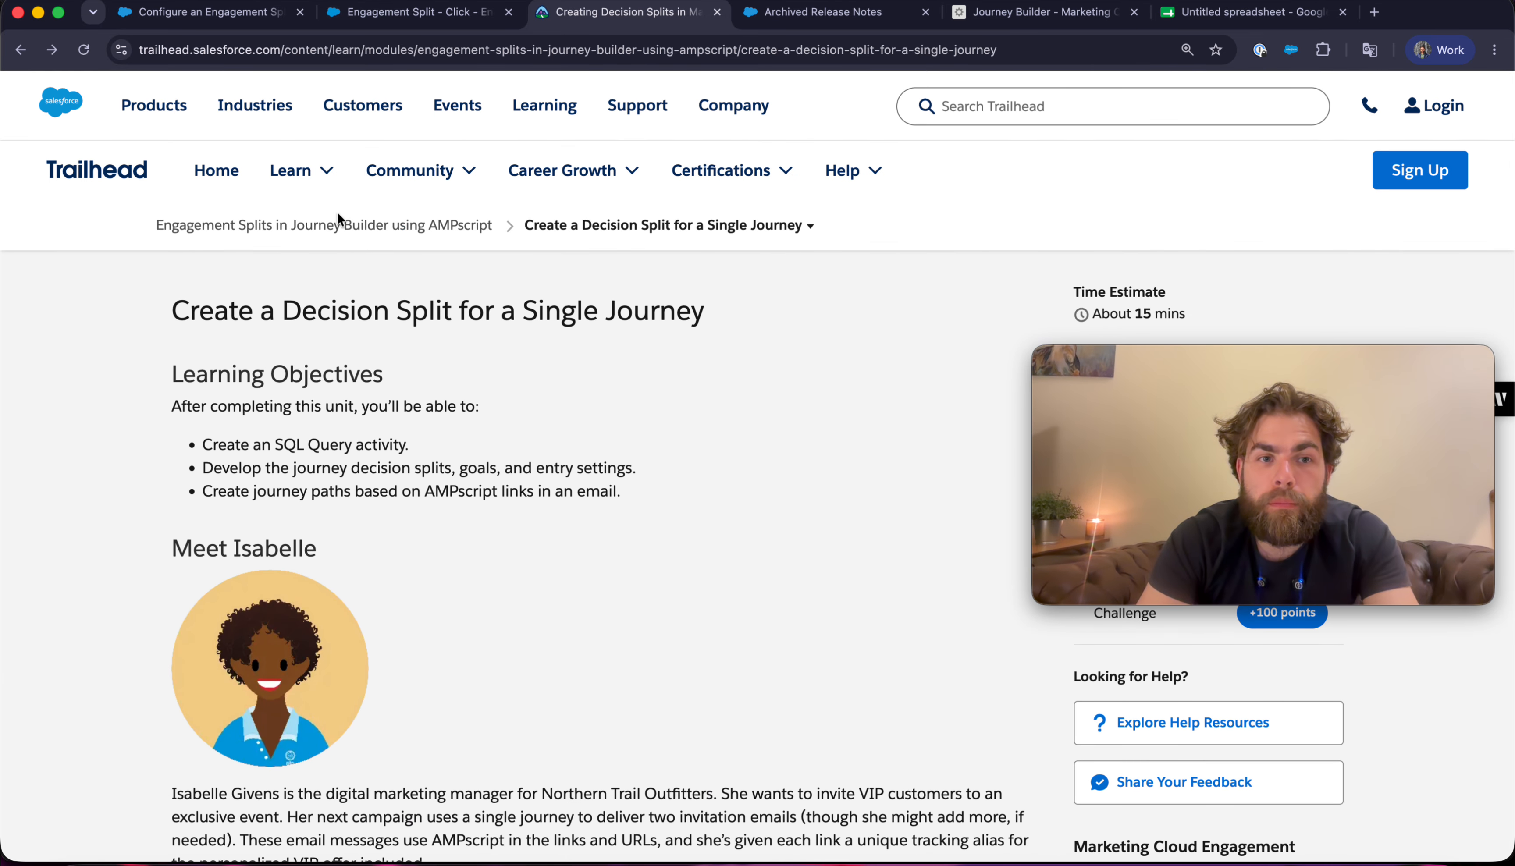
pyautogui.click(333, 220)
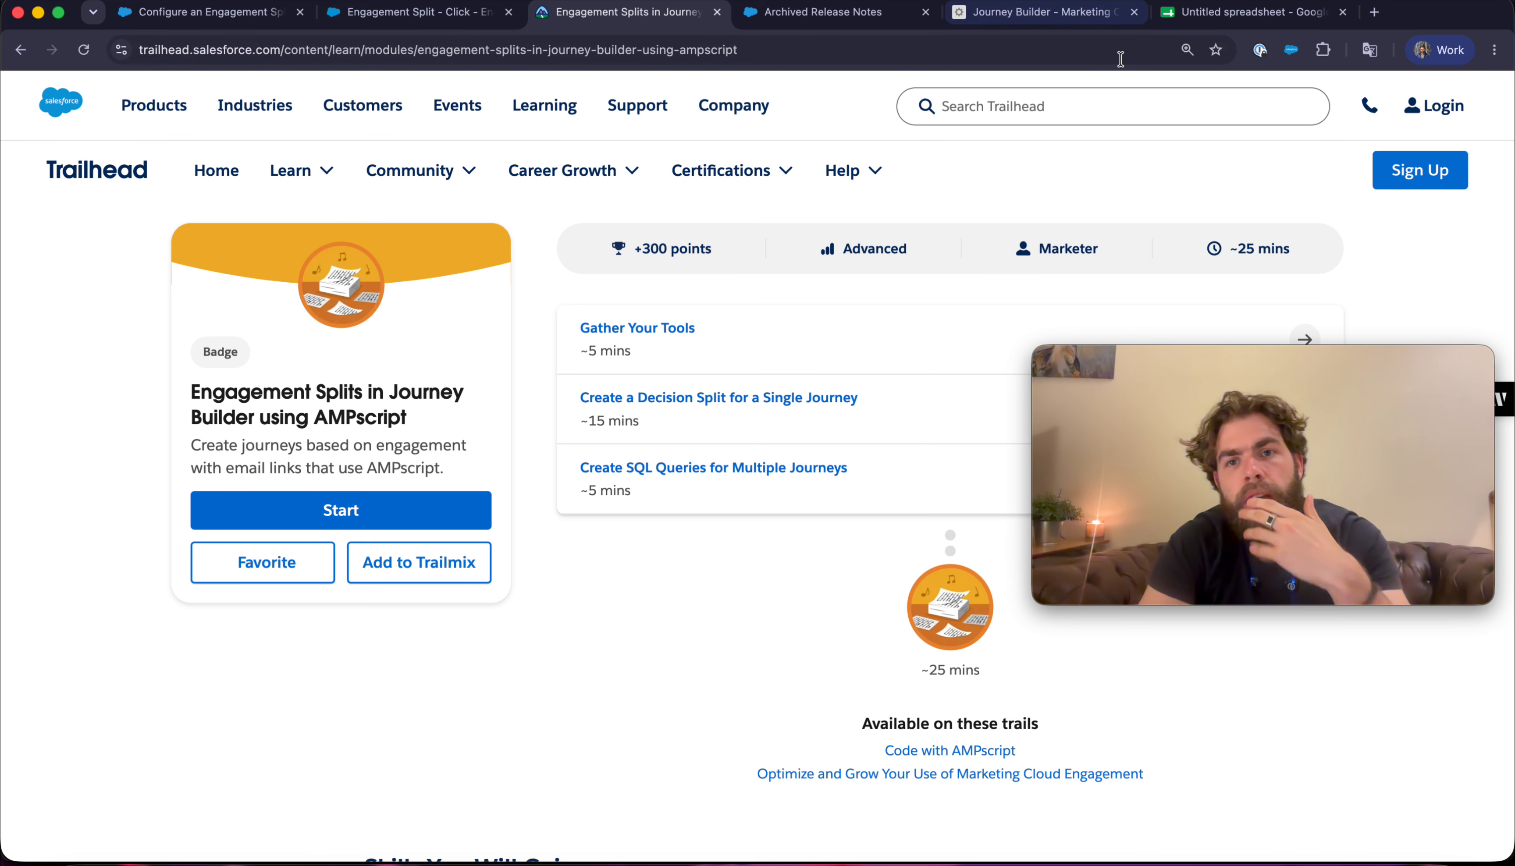
# - Back in Journey Builder, set the Engagement Split's message metric to Bounces, review the wait recommendation and complete the activity's configuration
pyautogui.click(1091, 27)
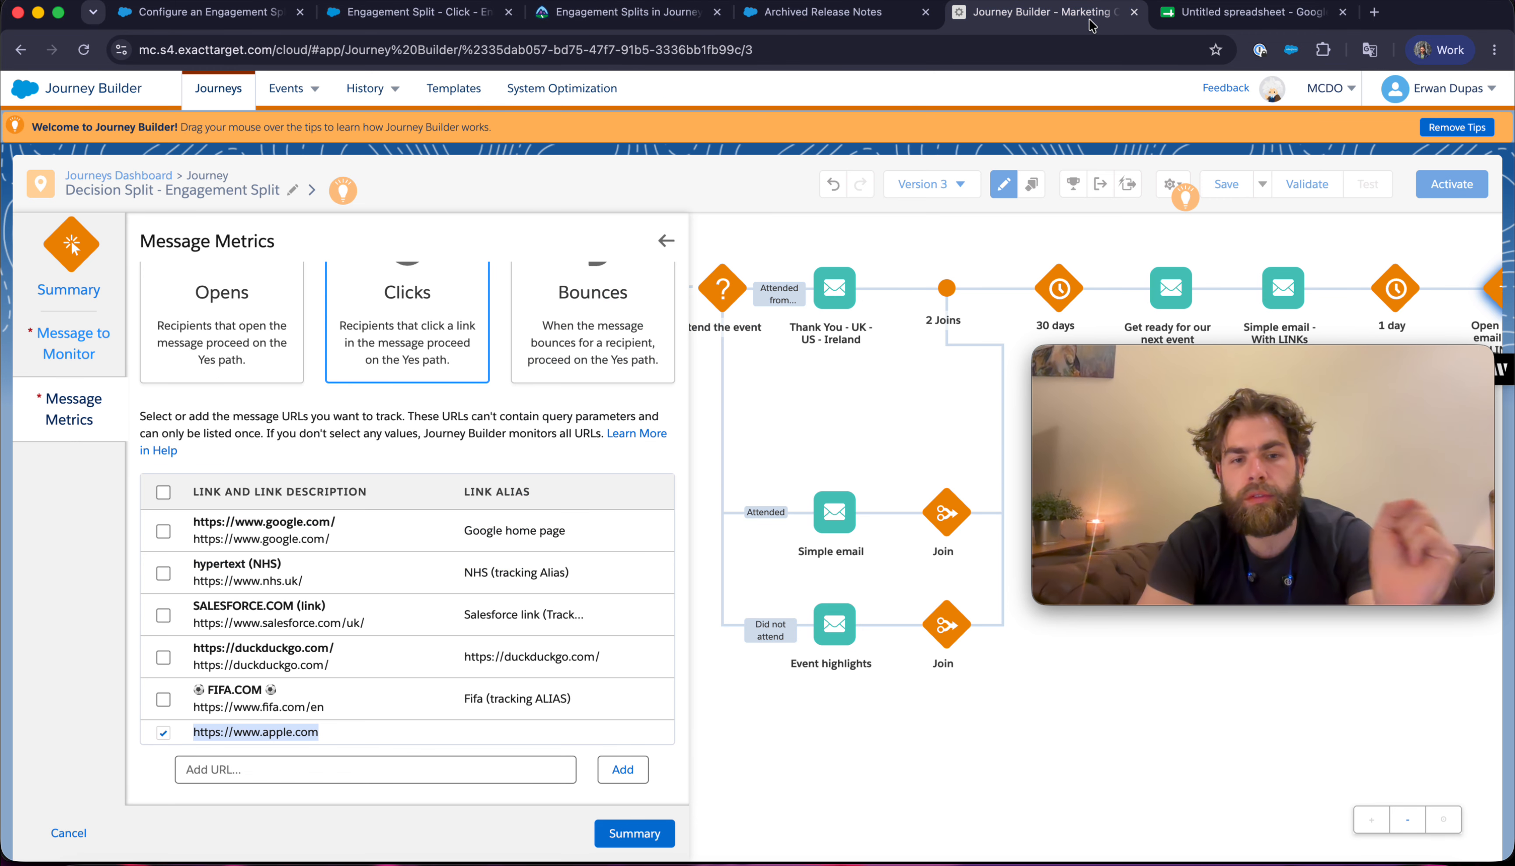
pyautogui.click(611, 294)
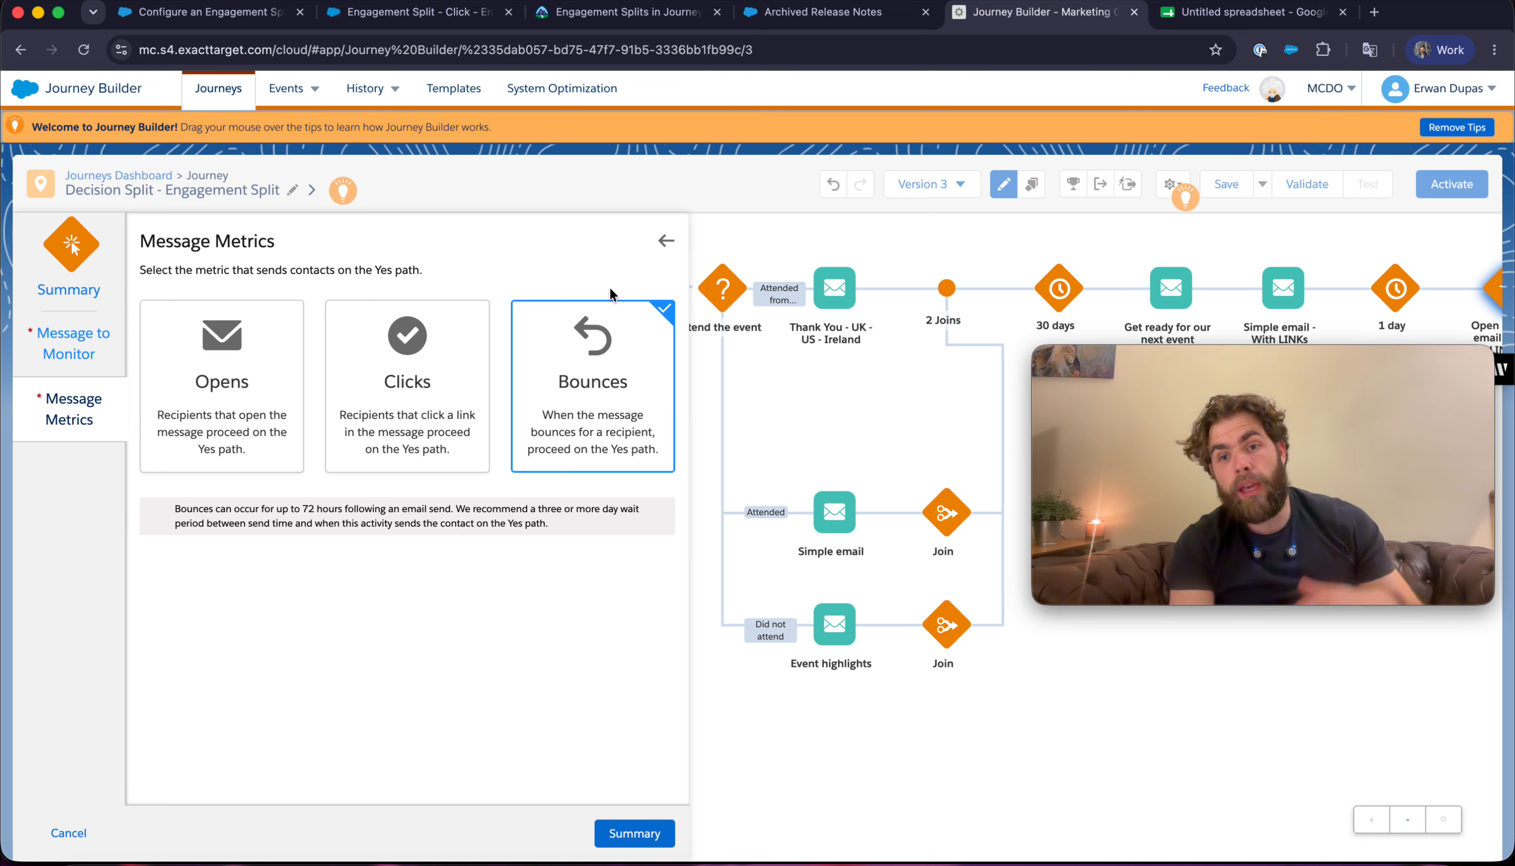
pyautogui.hscroll(5, 858, 350)
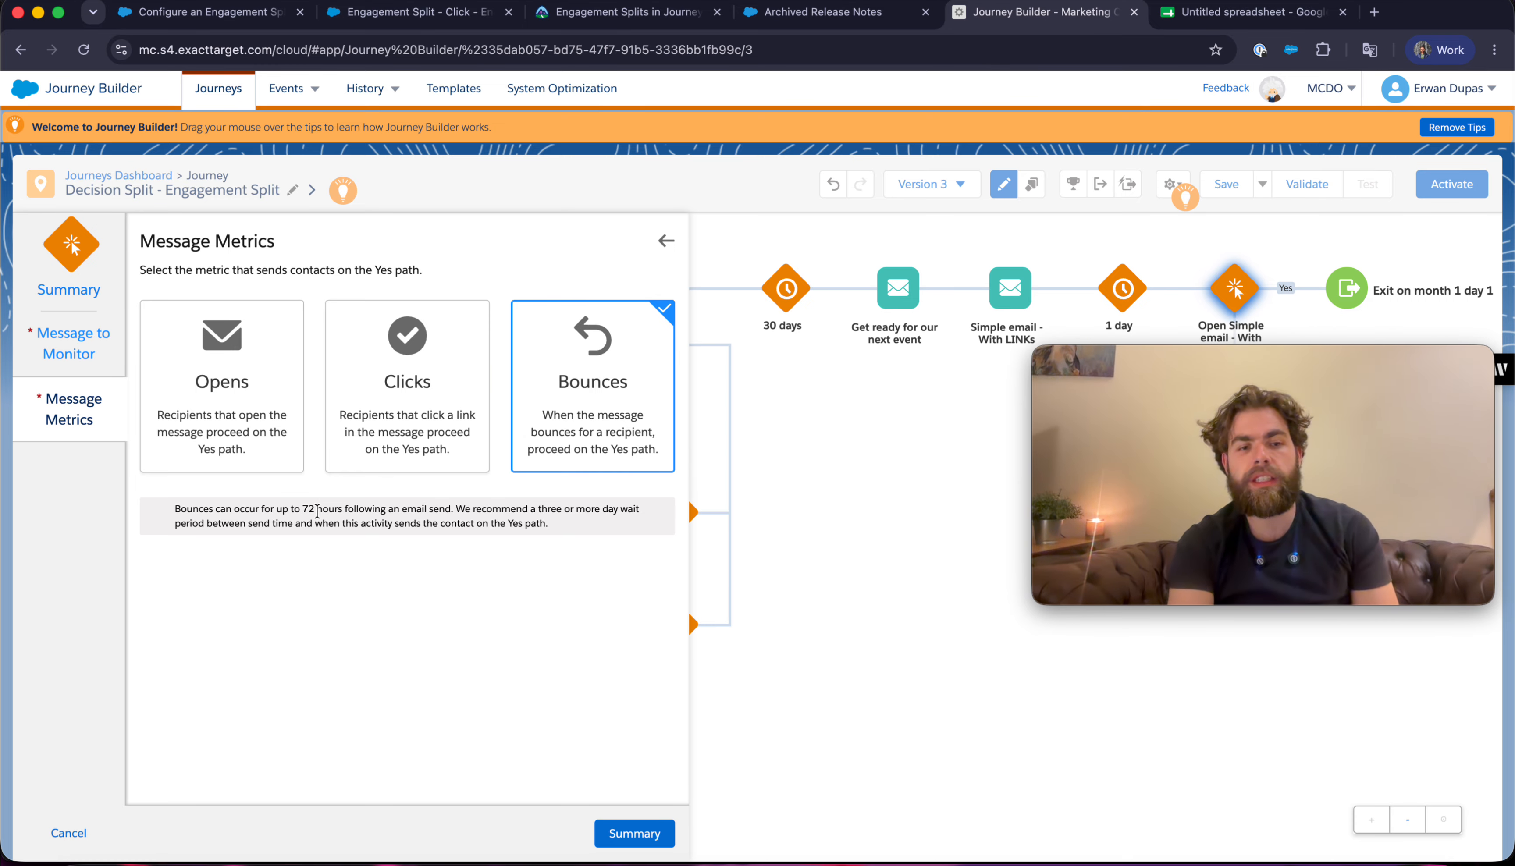
pyautogui.tripleClick(317, 511)
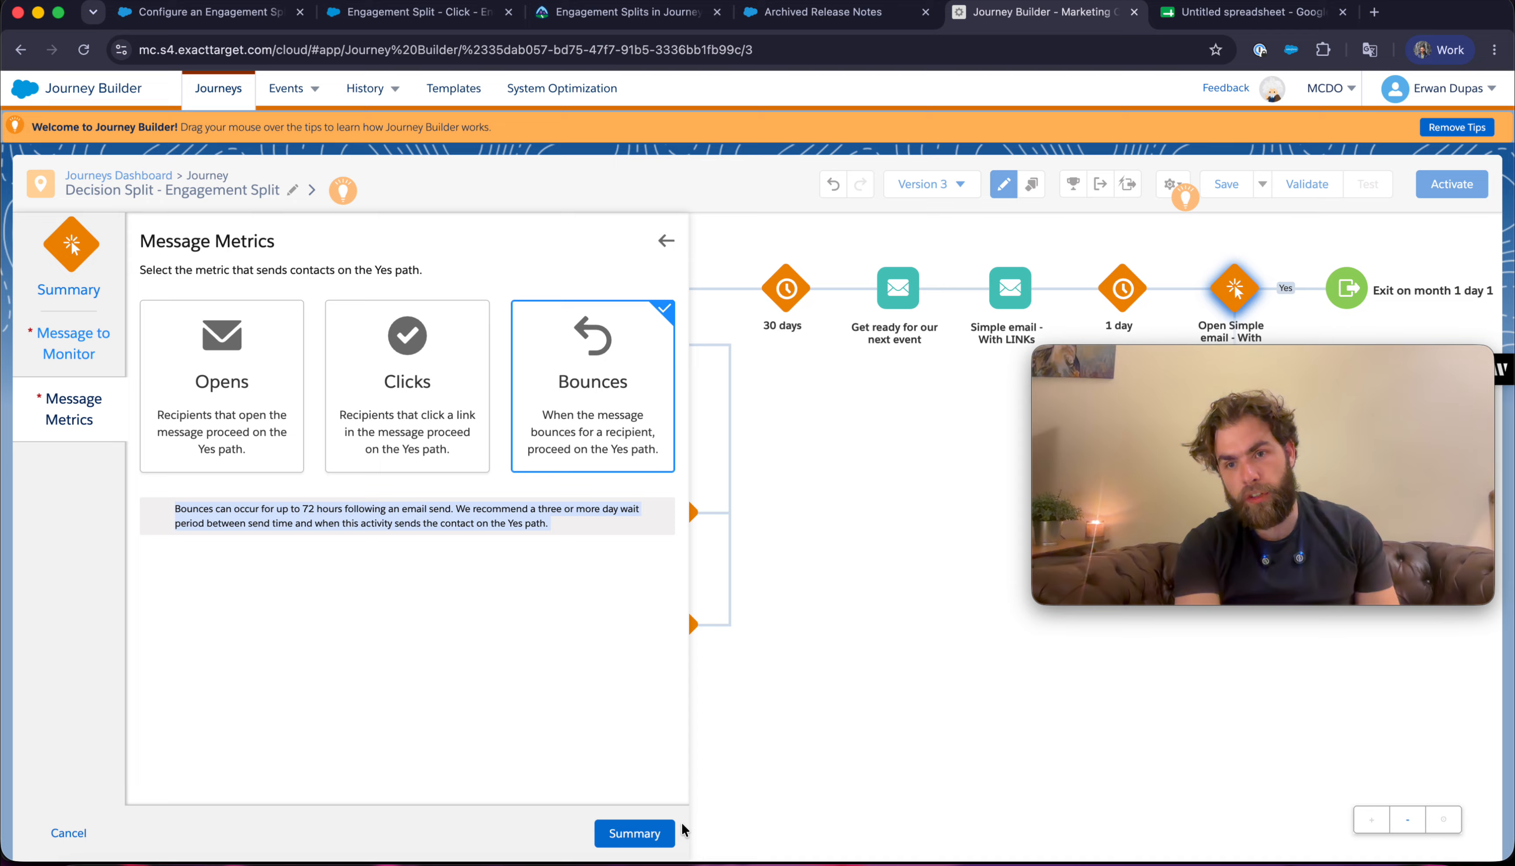
pyautogui.click(658, 835)
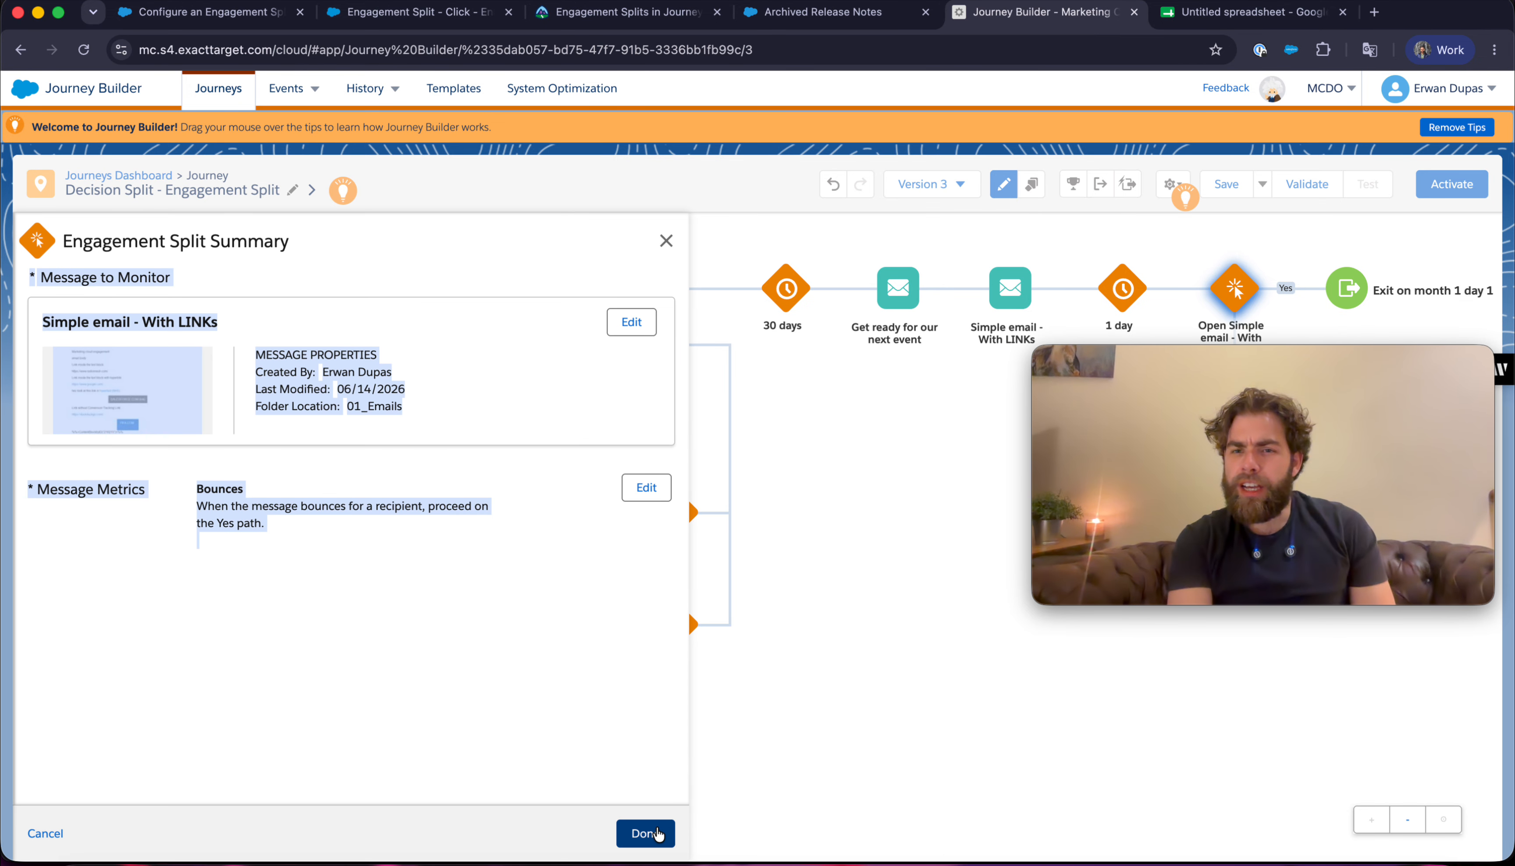
pyautogui.click(658, 834)
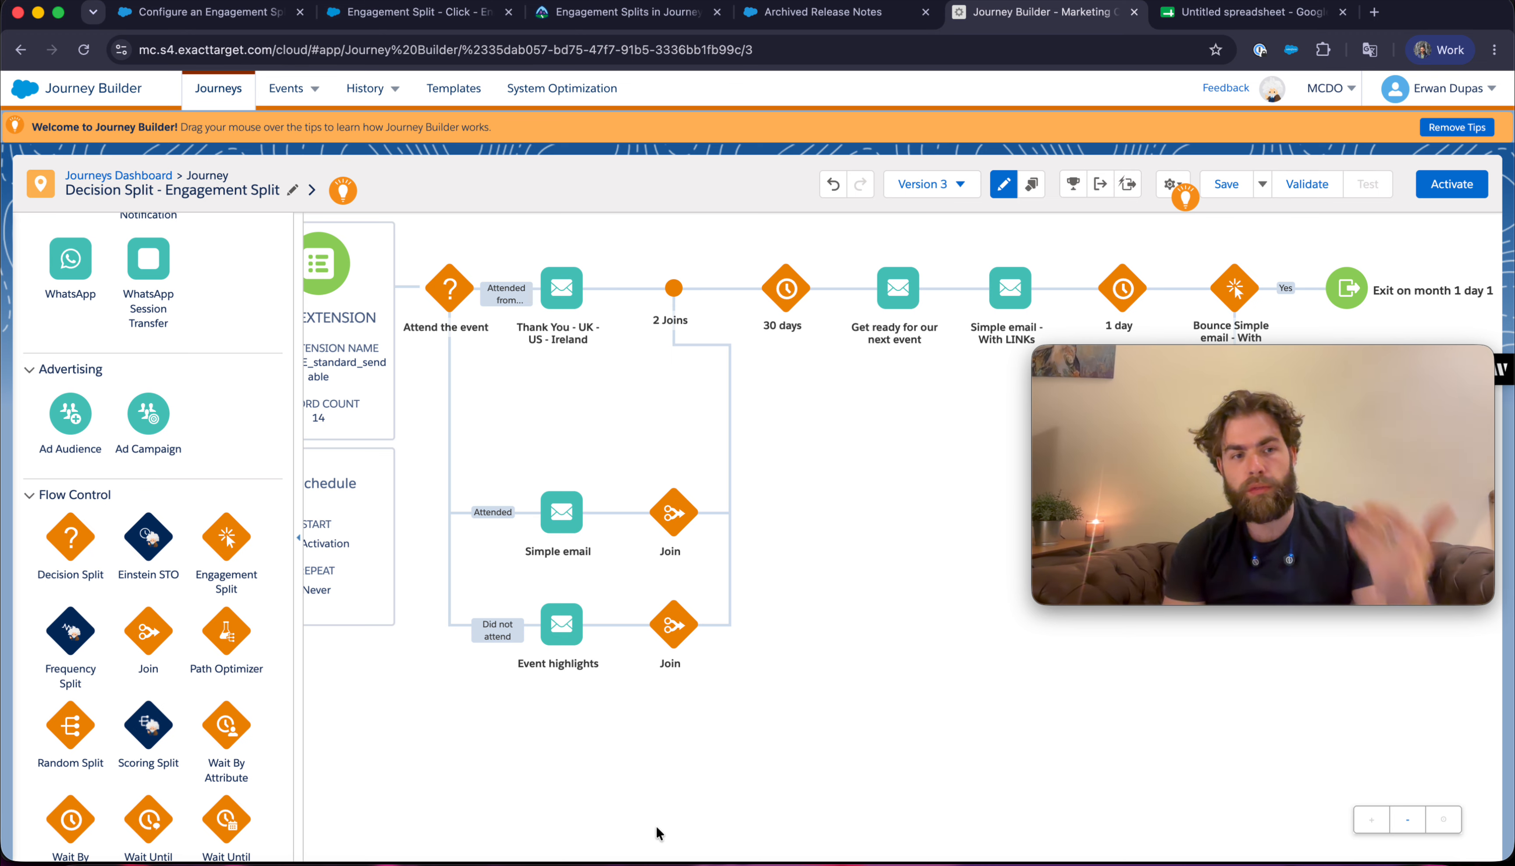
# - Look through the journey's available activities, from messages and flow control to customer updates and Sales & Service Cloud
pyautogui.scroll(5, 189, 458)
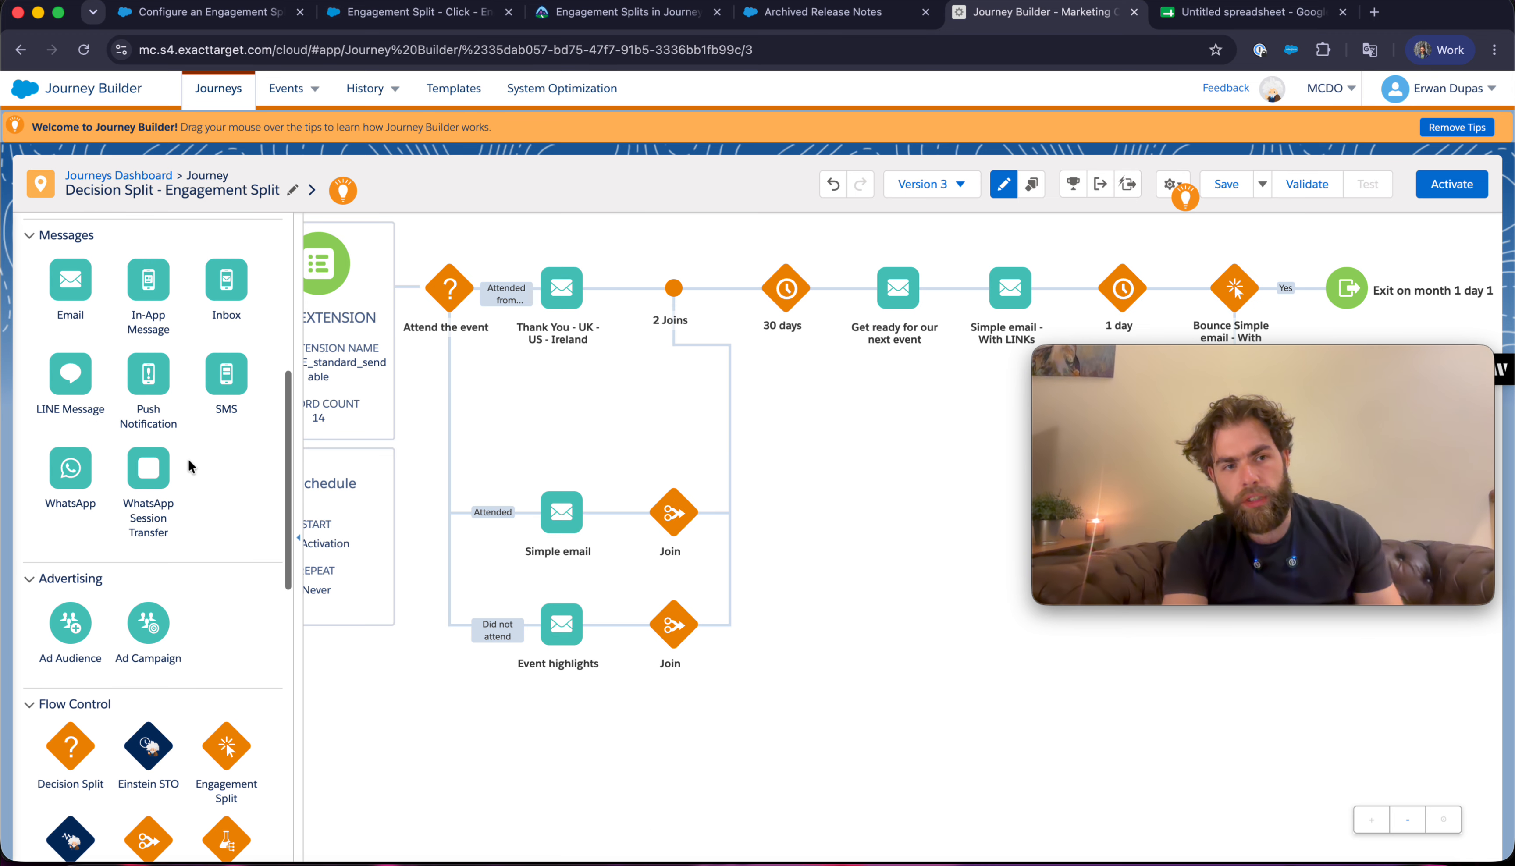
pyautogui.scroll(2, 85, 425)
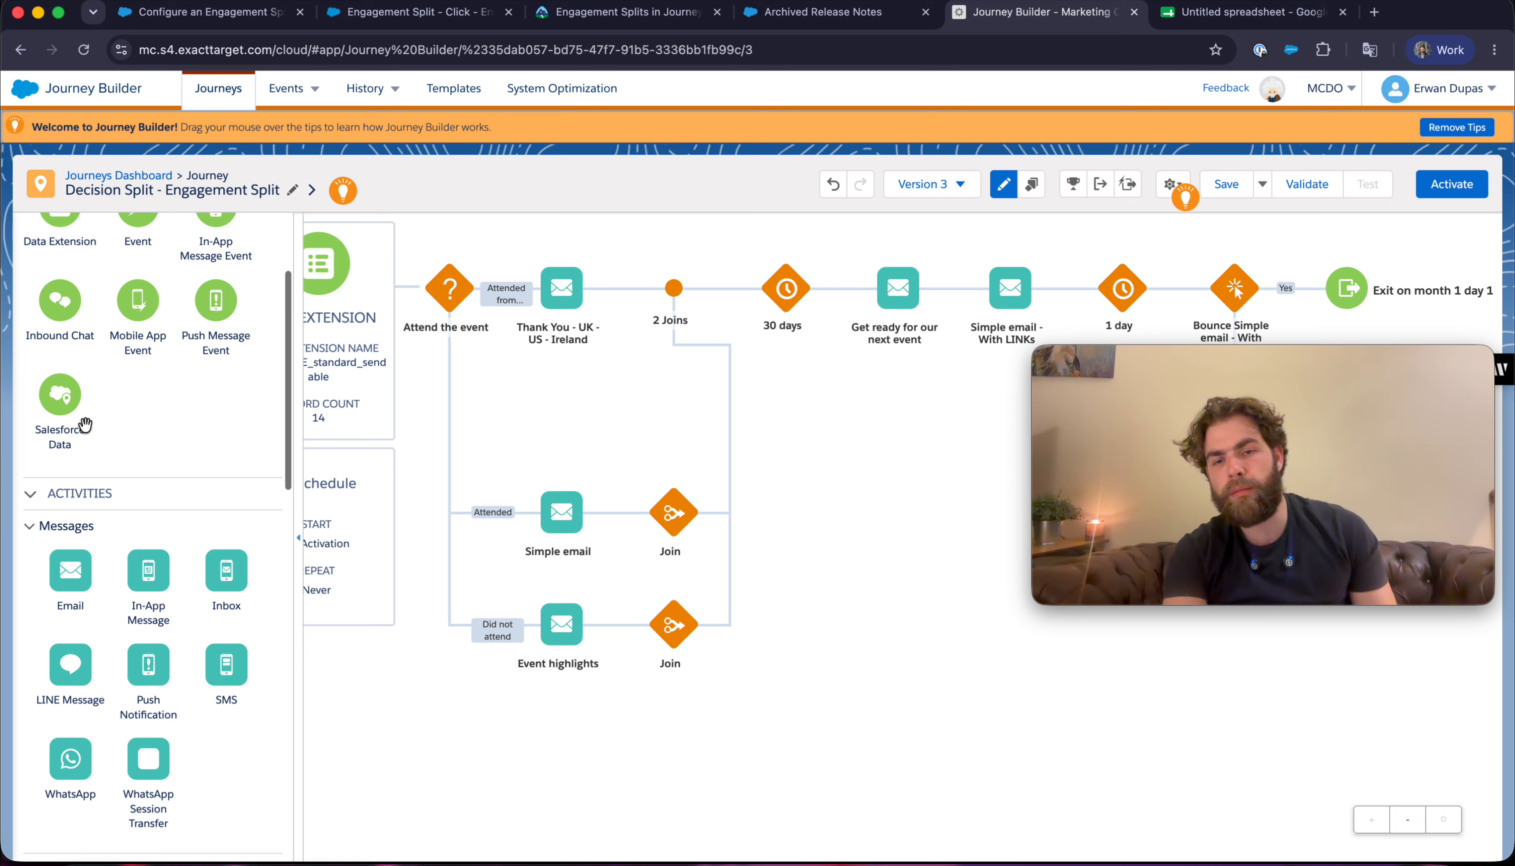
pyautogui.scroll(-2, 85, 425)
pyautogui.scroll(-3, 84, 425)
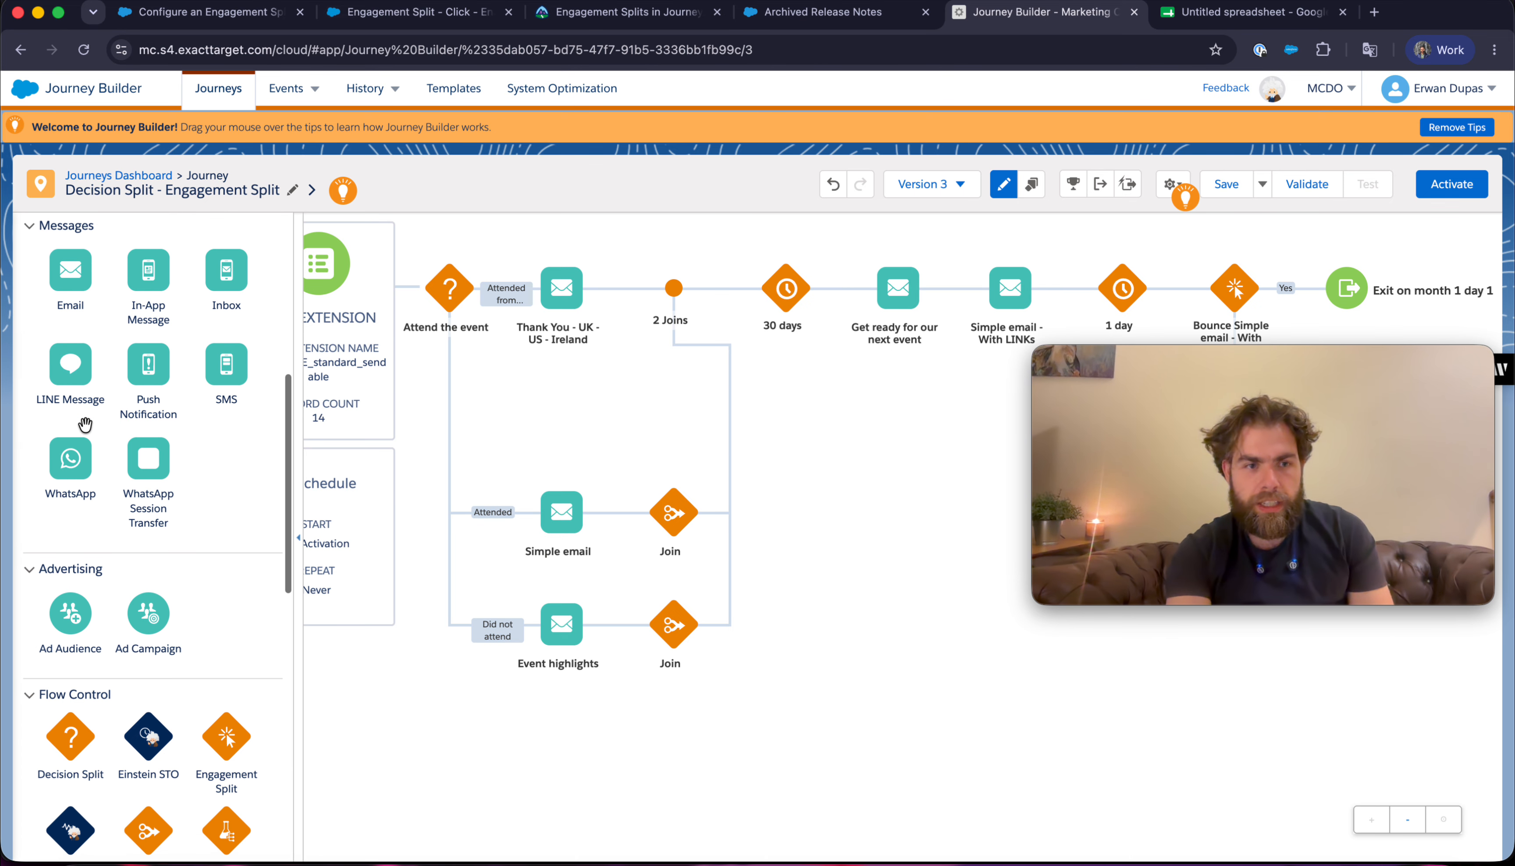
pyautogui.scroll(-10, 85, 425)
pyautogui.scroll(3, 85, 425)
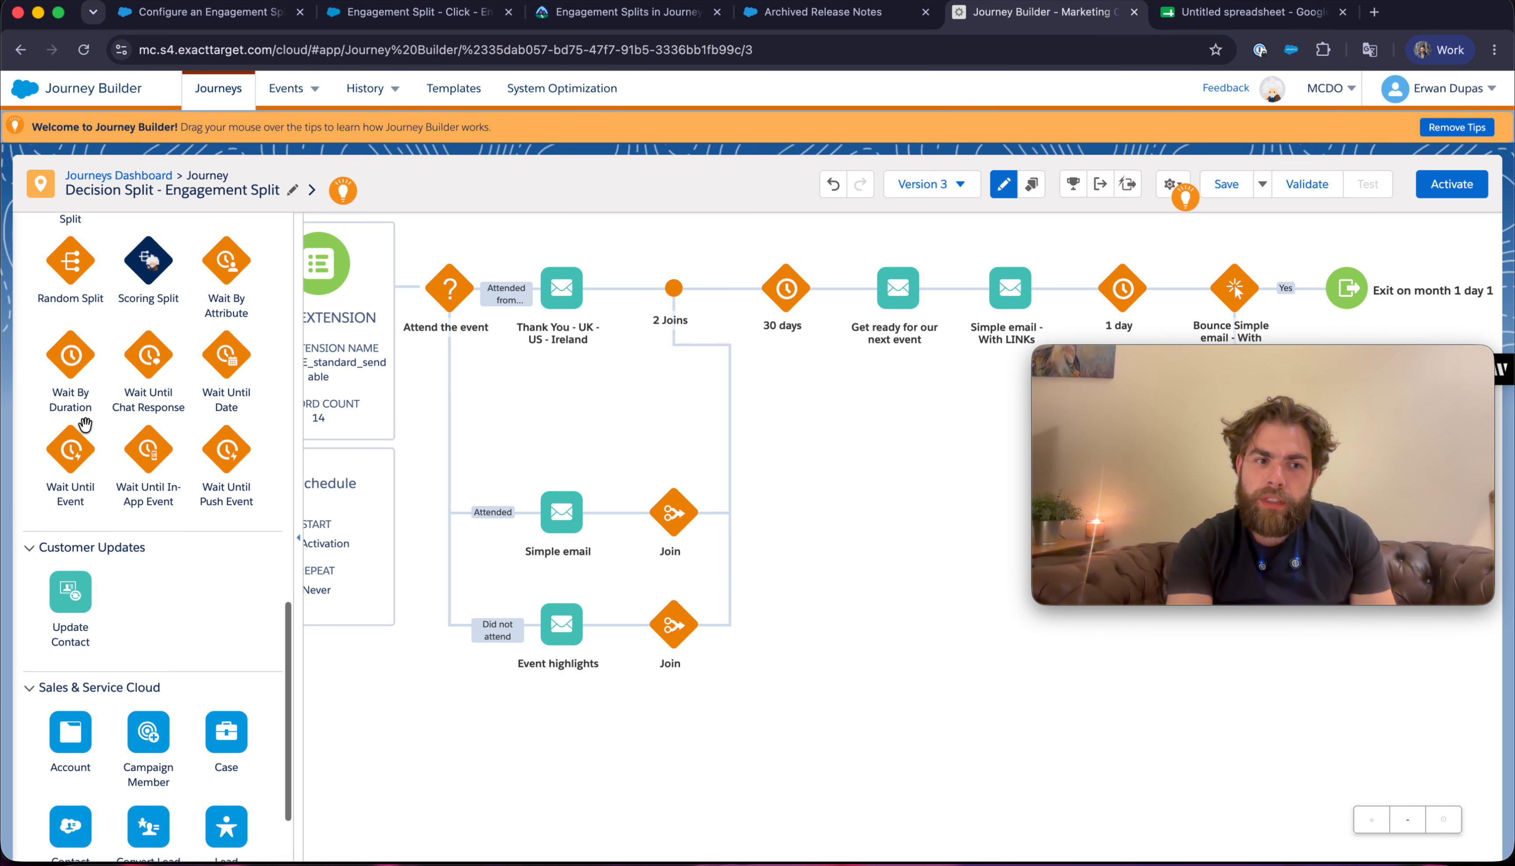
pyautogui.scroll(10, 71, 625)
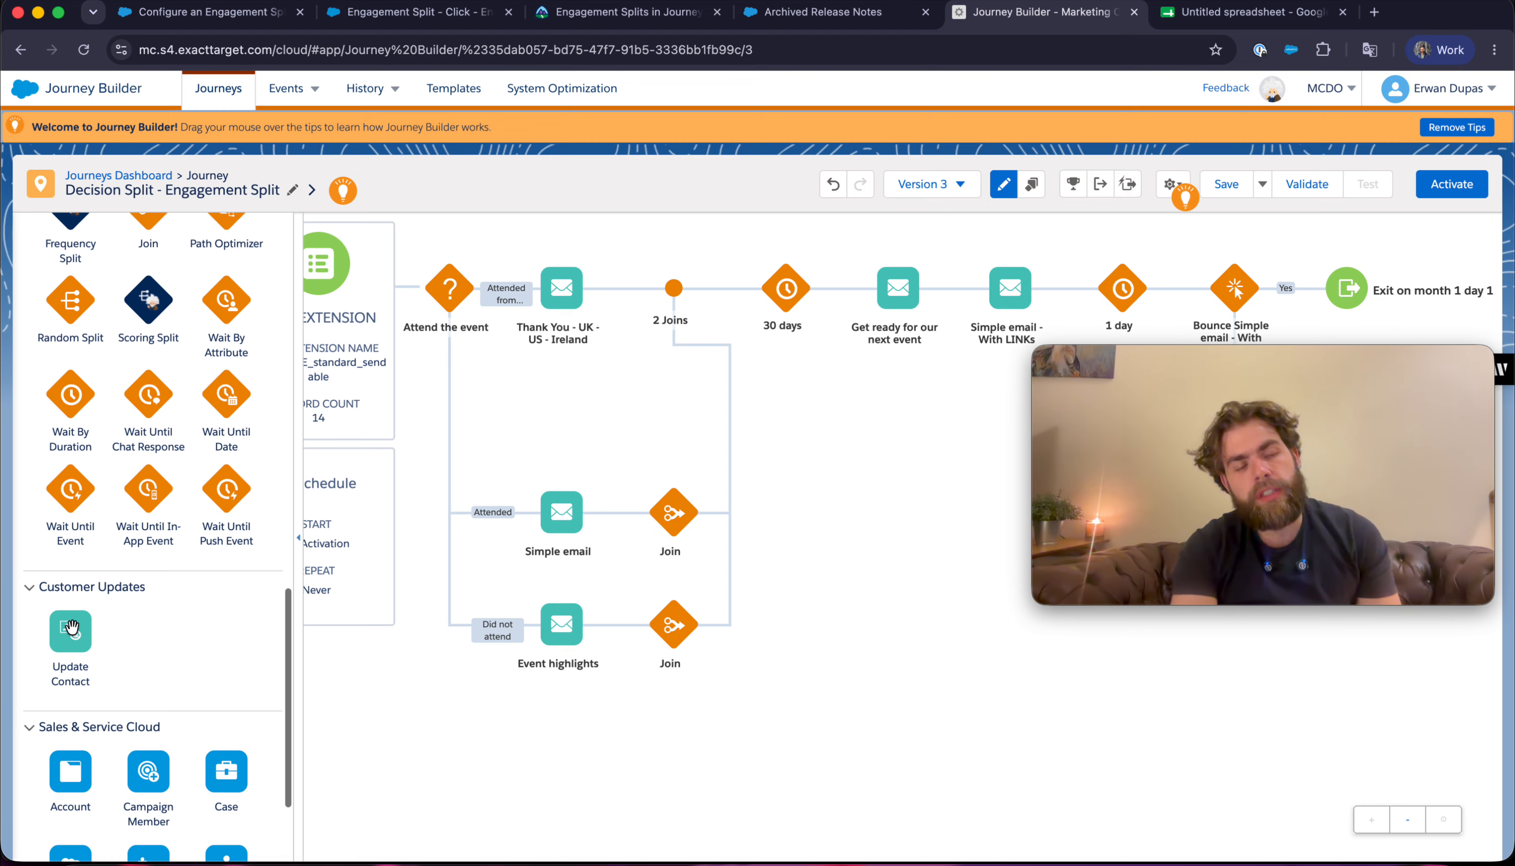
pyautogui.scroll(1, 73, 627)
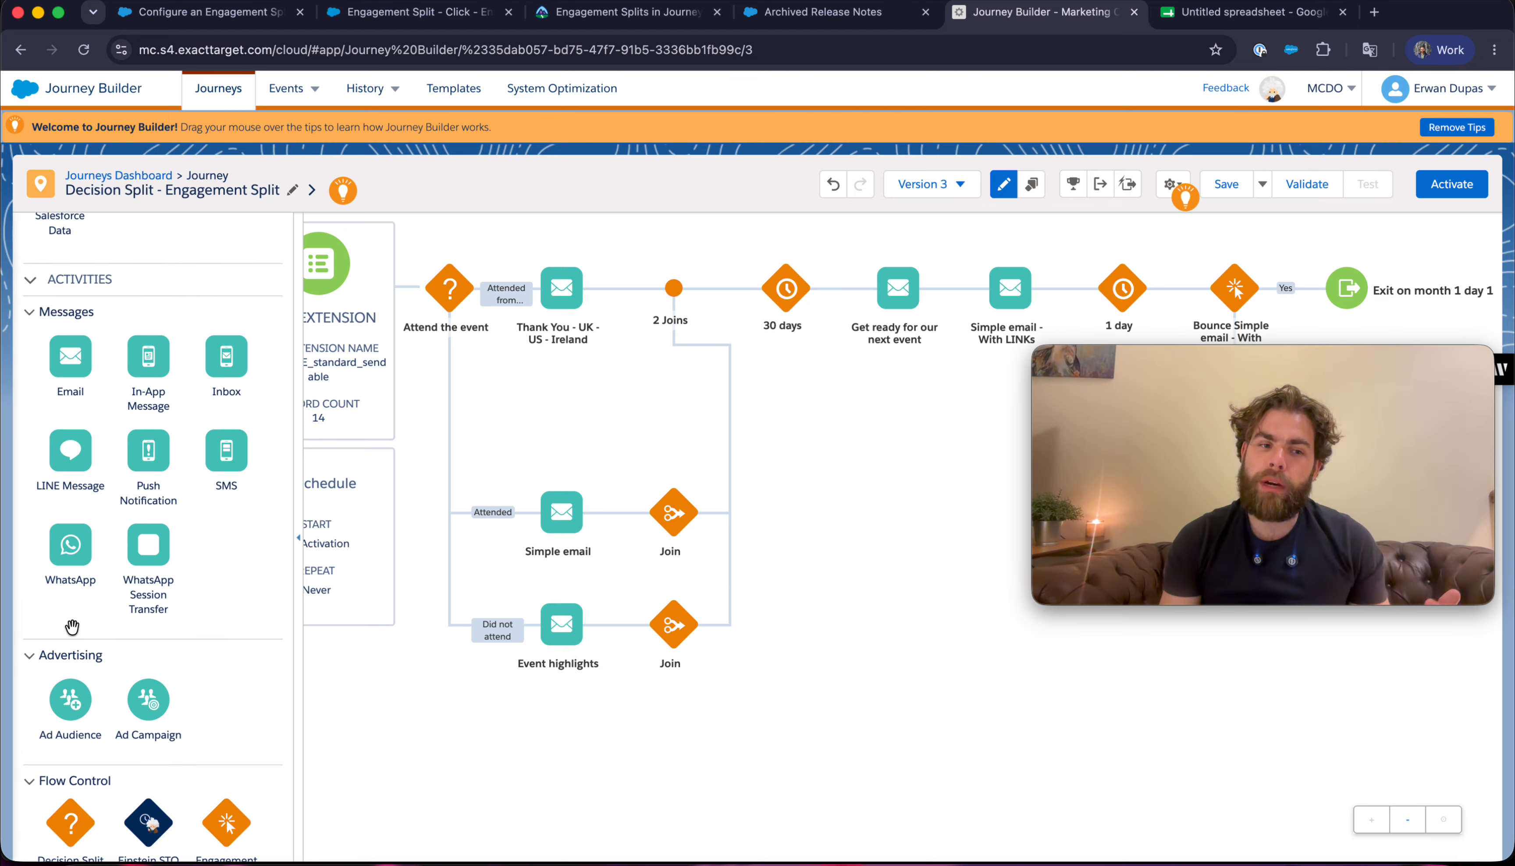
pyautogui.moveTo(70, 544)
pyautogui.mouseDown()
pyautogui.moveTo(590, 515)
pyautogui.moveTo(218, 571)
pyautogui.moveTo(42, 554)
pyautogui.moveTo(61, 544)
pyautogui.mouseUp()
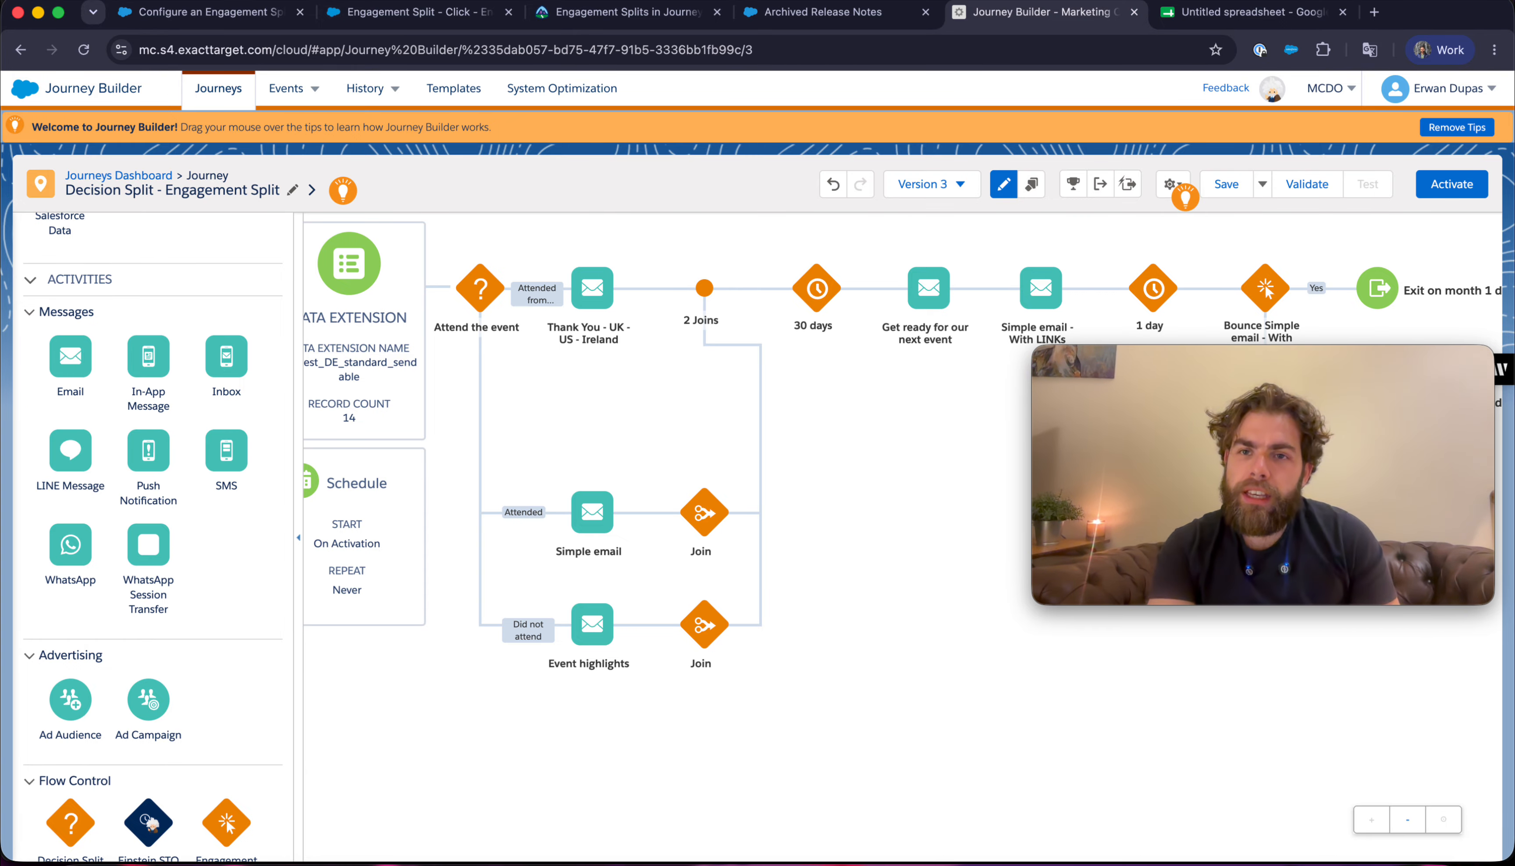
# - In the Google Sheets comparison, review when to use an Engagement Split or a Decision Split for each tracking scenario
pyautogui.click(1197, 27)
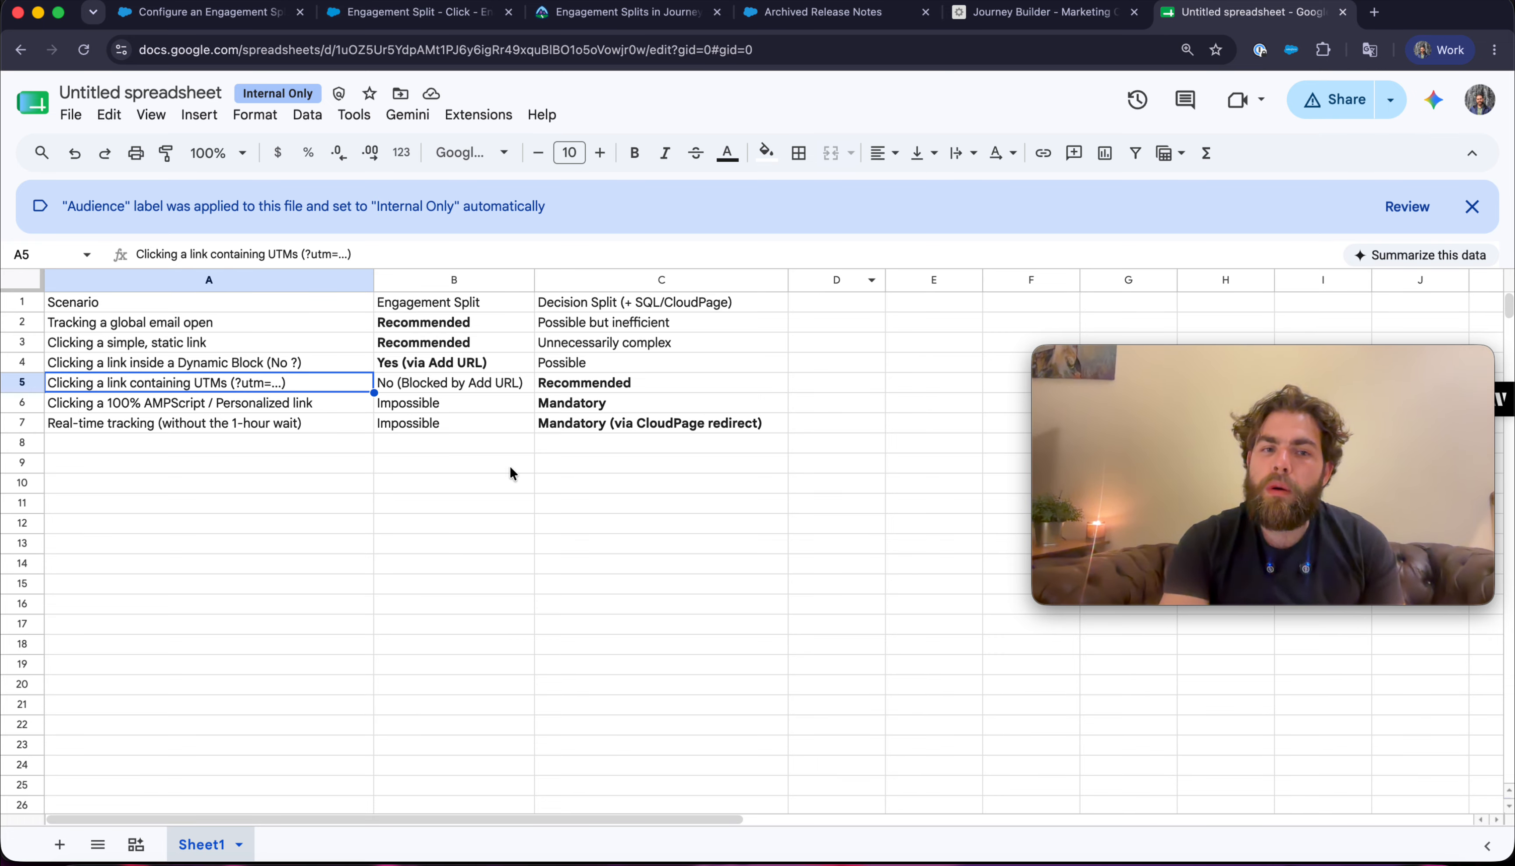
pyautogui.click(492, 428)
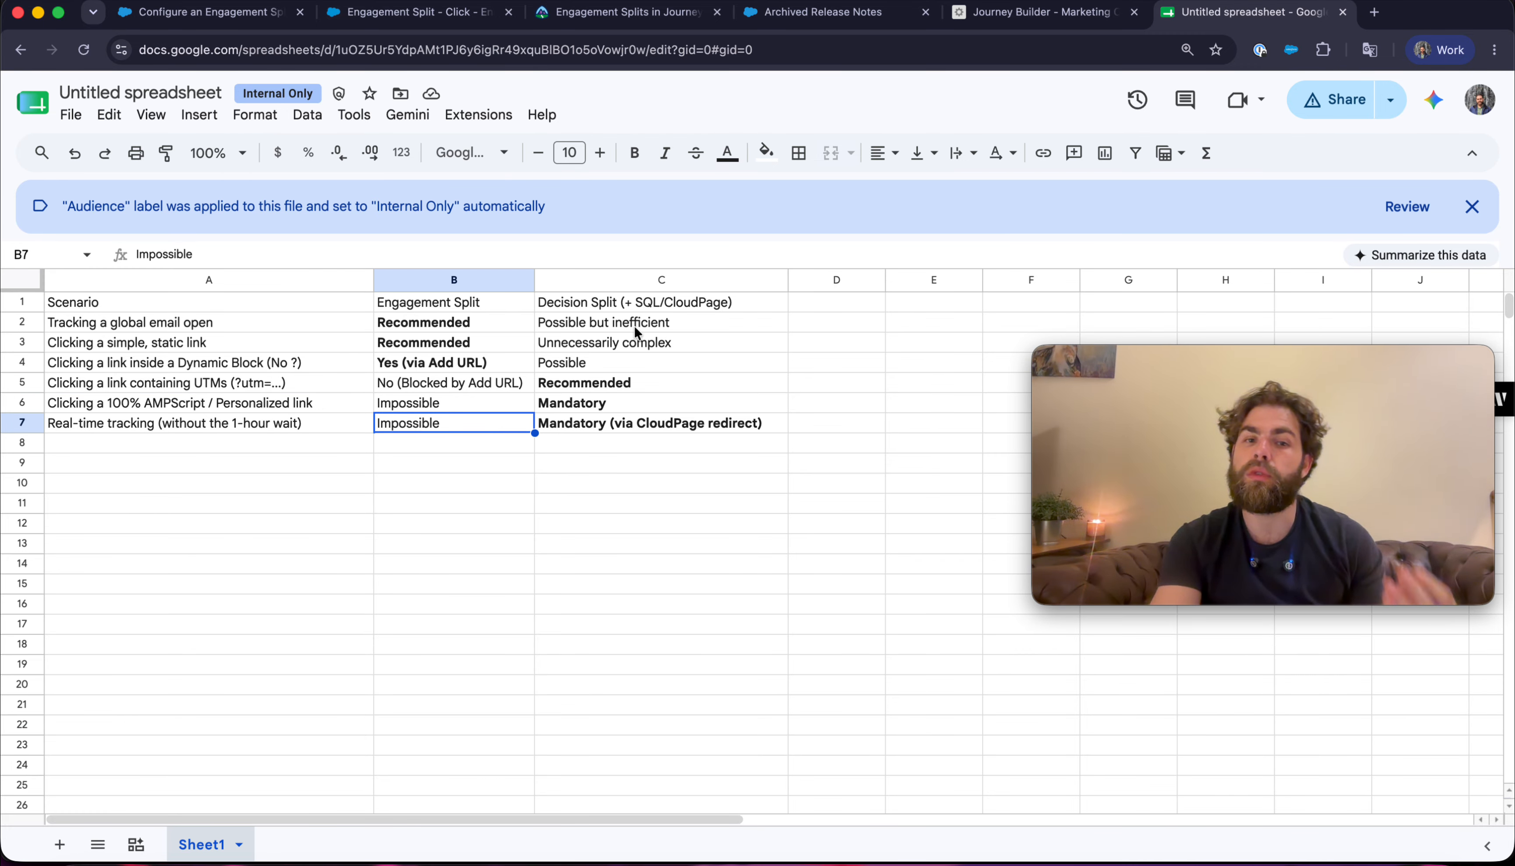
pyautogui.click(667, 298)
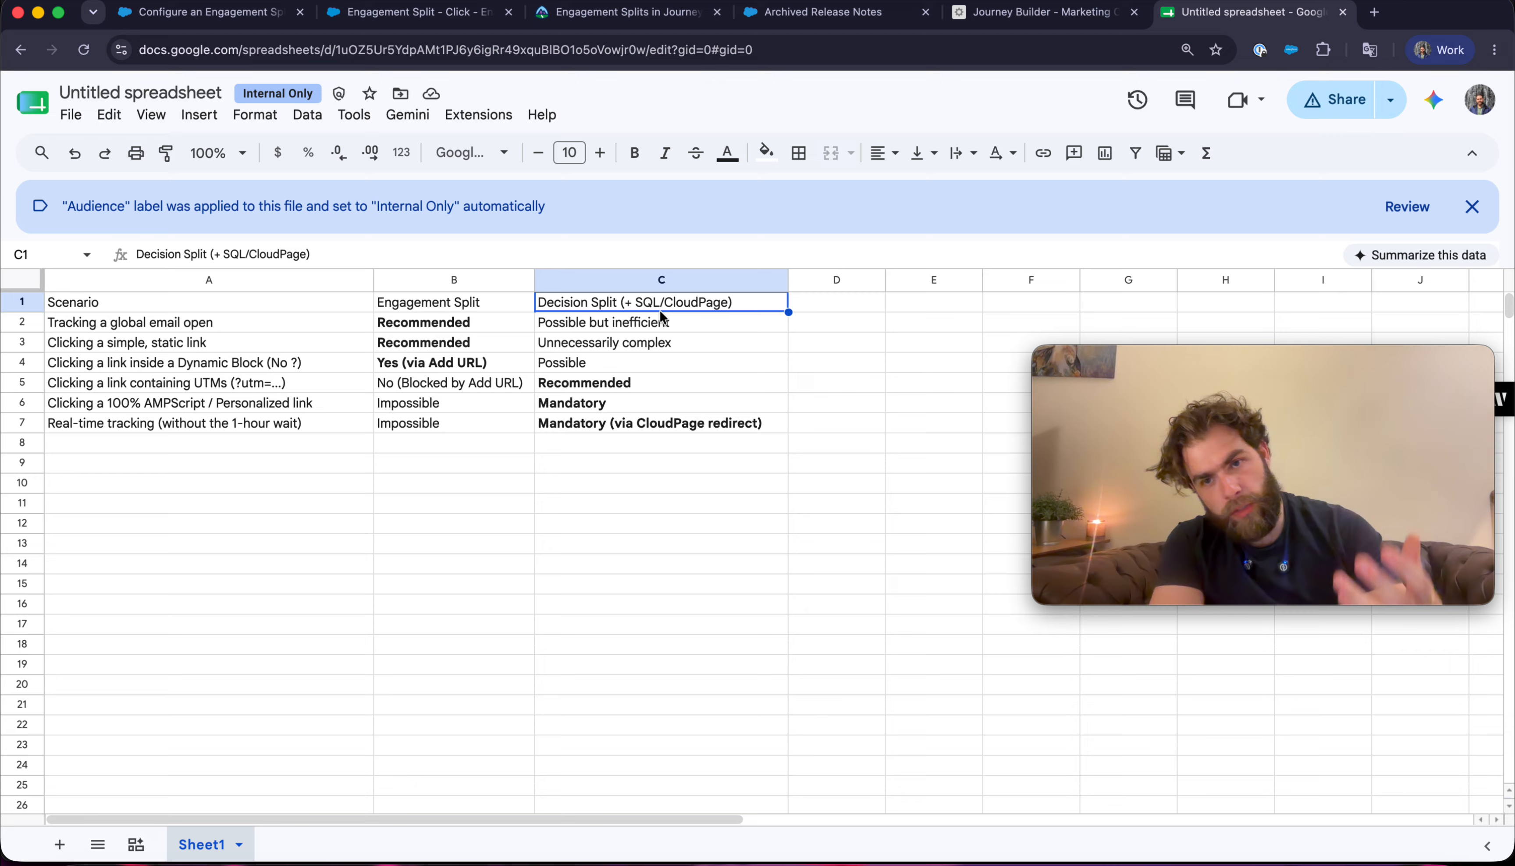
pyautogui.click(503, 321)
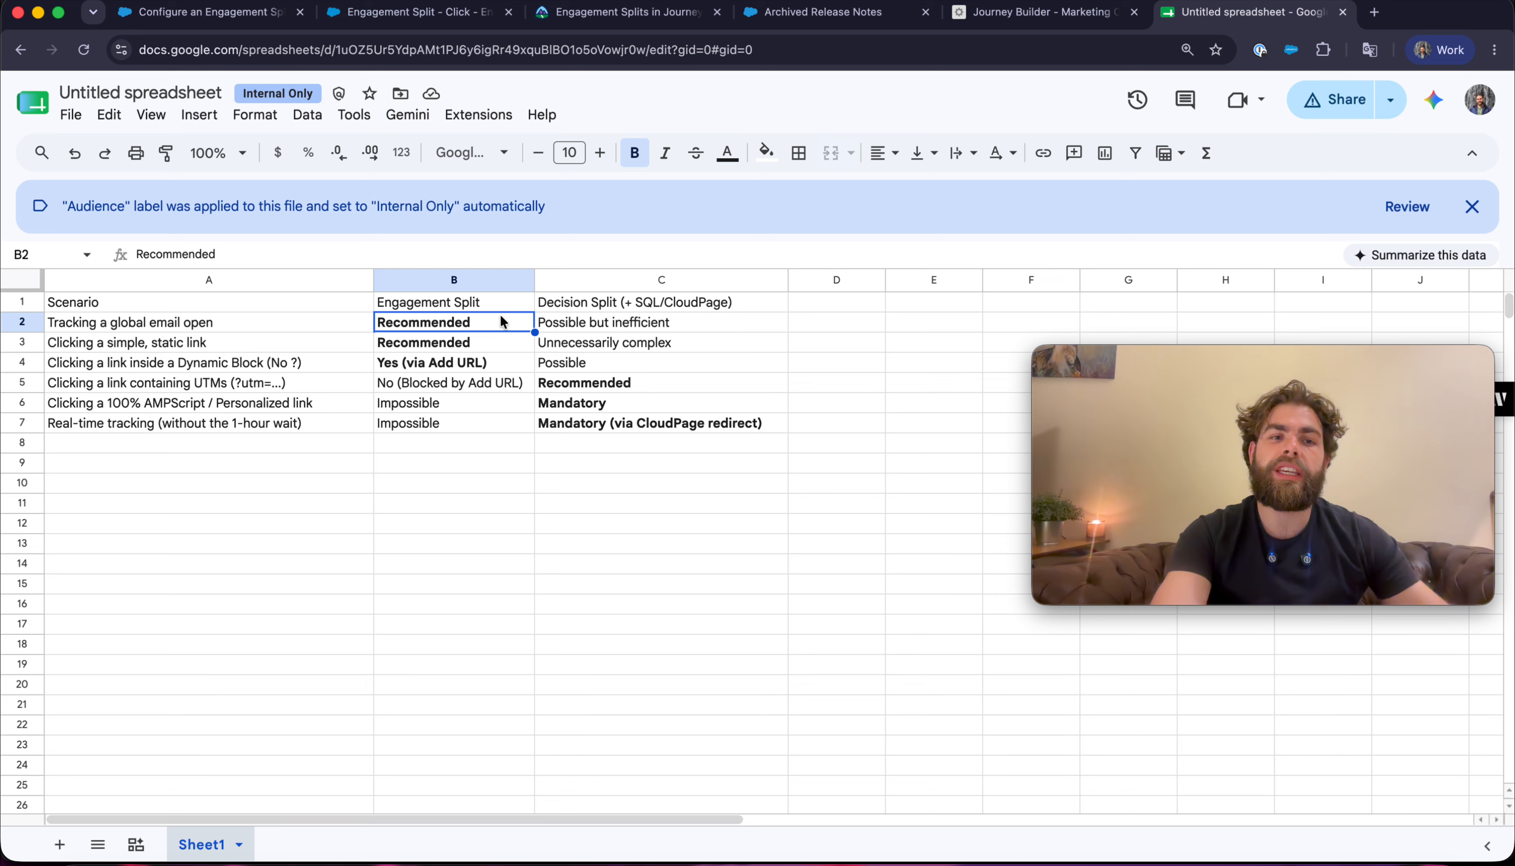
pyautogui.click(360, 331)
pyautogui.click(394, 339)
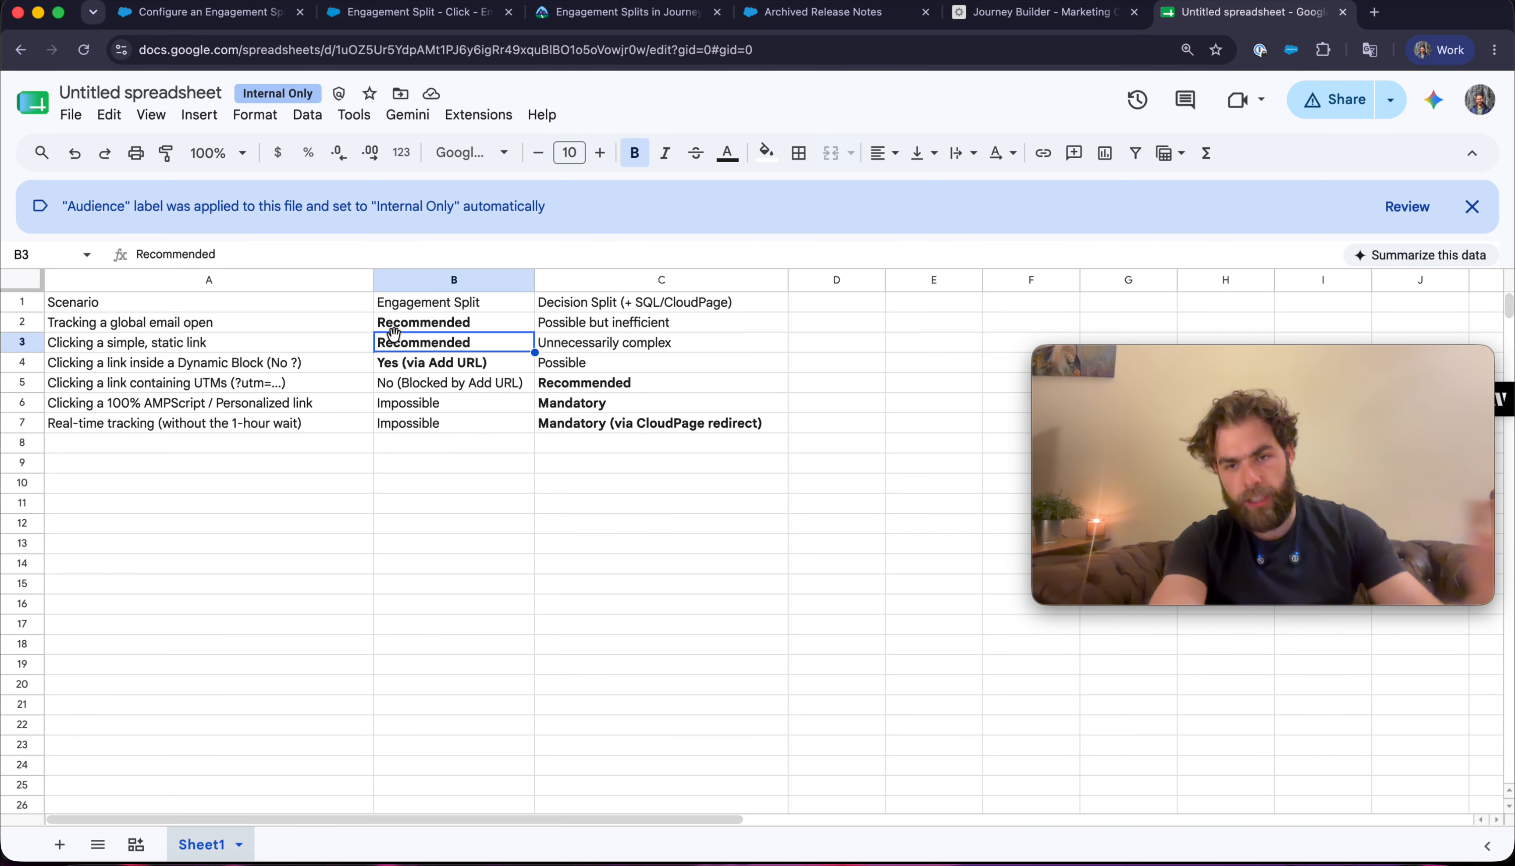
pyautogui.press('Down')
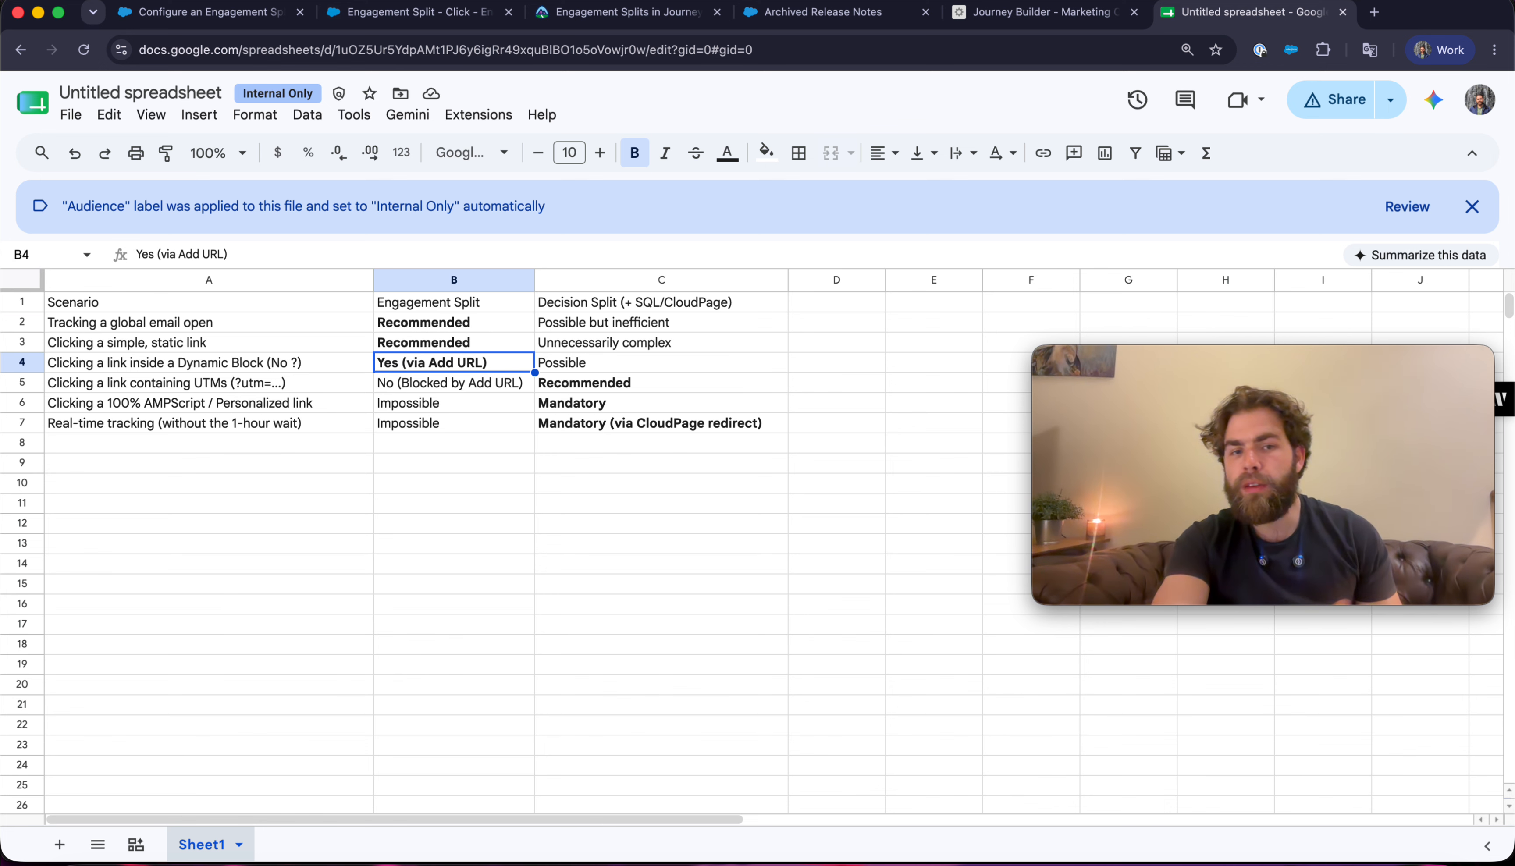
pyautogui.press('Right')
pyautogui.press('Down')
pyautogui.press('Down')
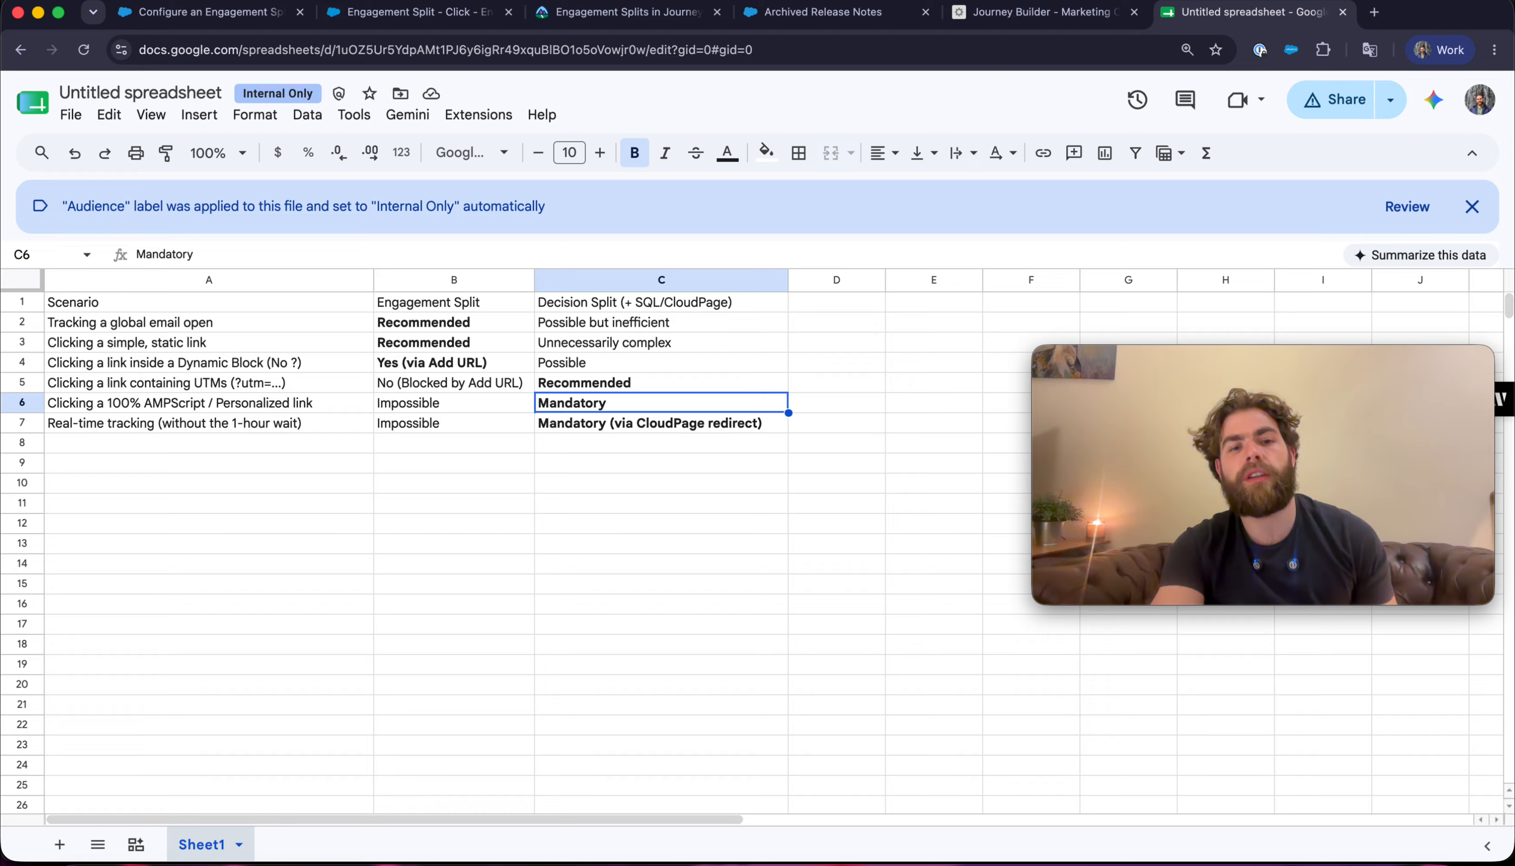
pyautogui.press('Down')
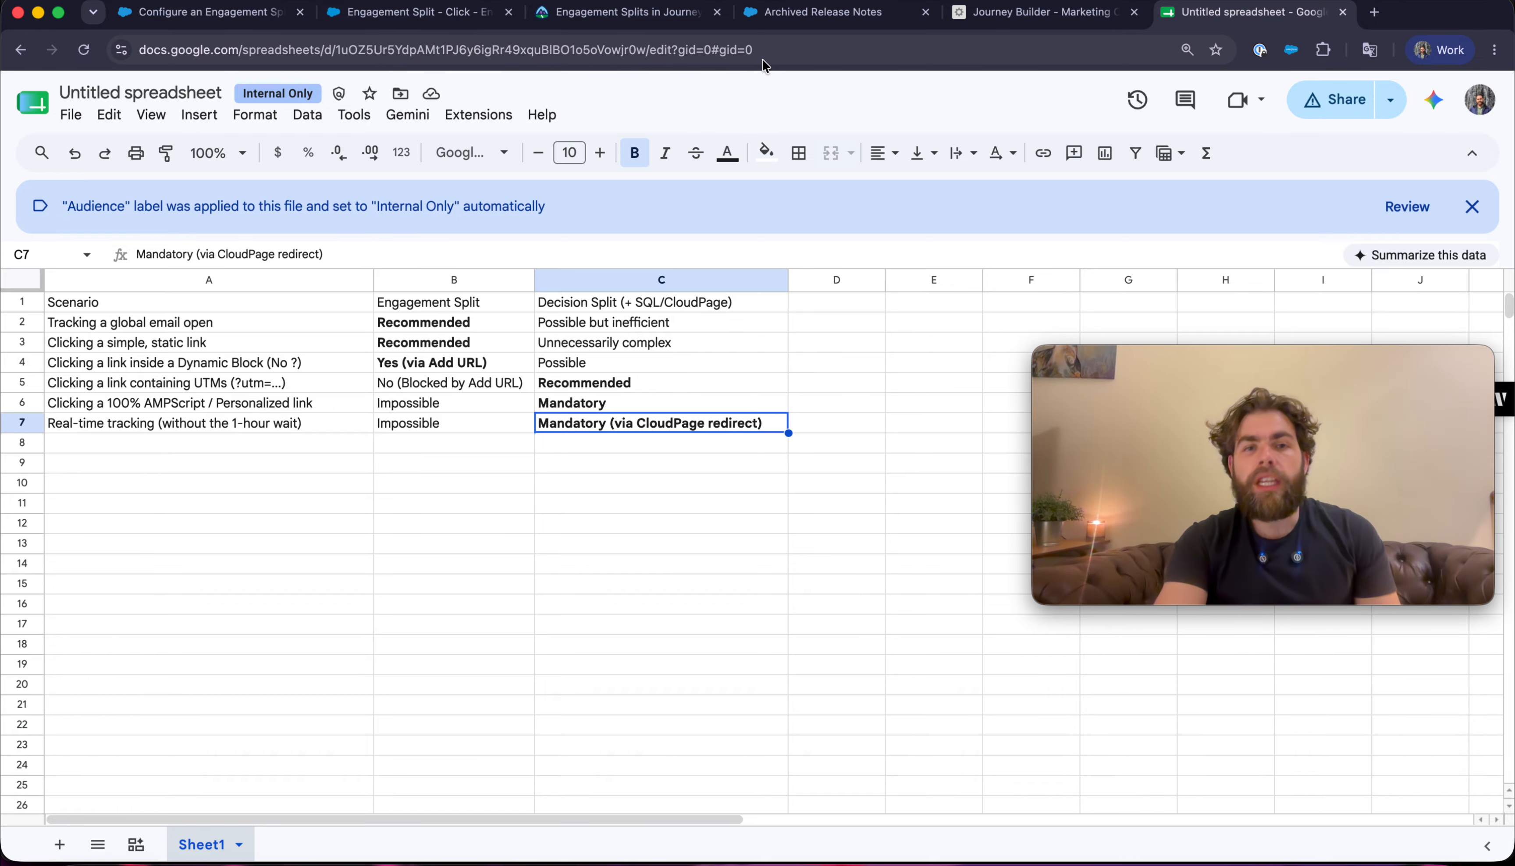
# - Revisit the IdeaExchange post on monitoring dynamic links and reread the Salesforce Help article "Configure an Engagement Split"
pyautogui.click(352, 8)
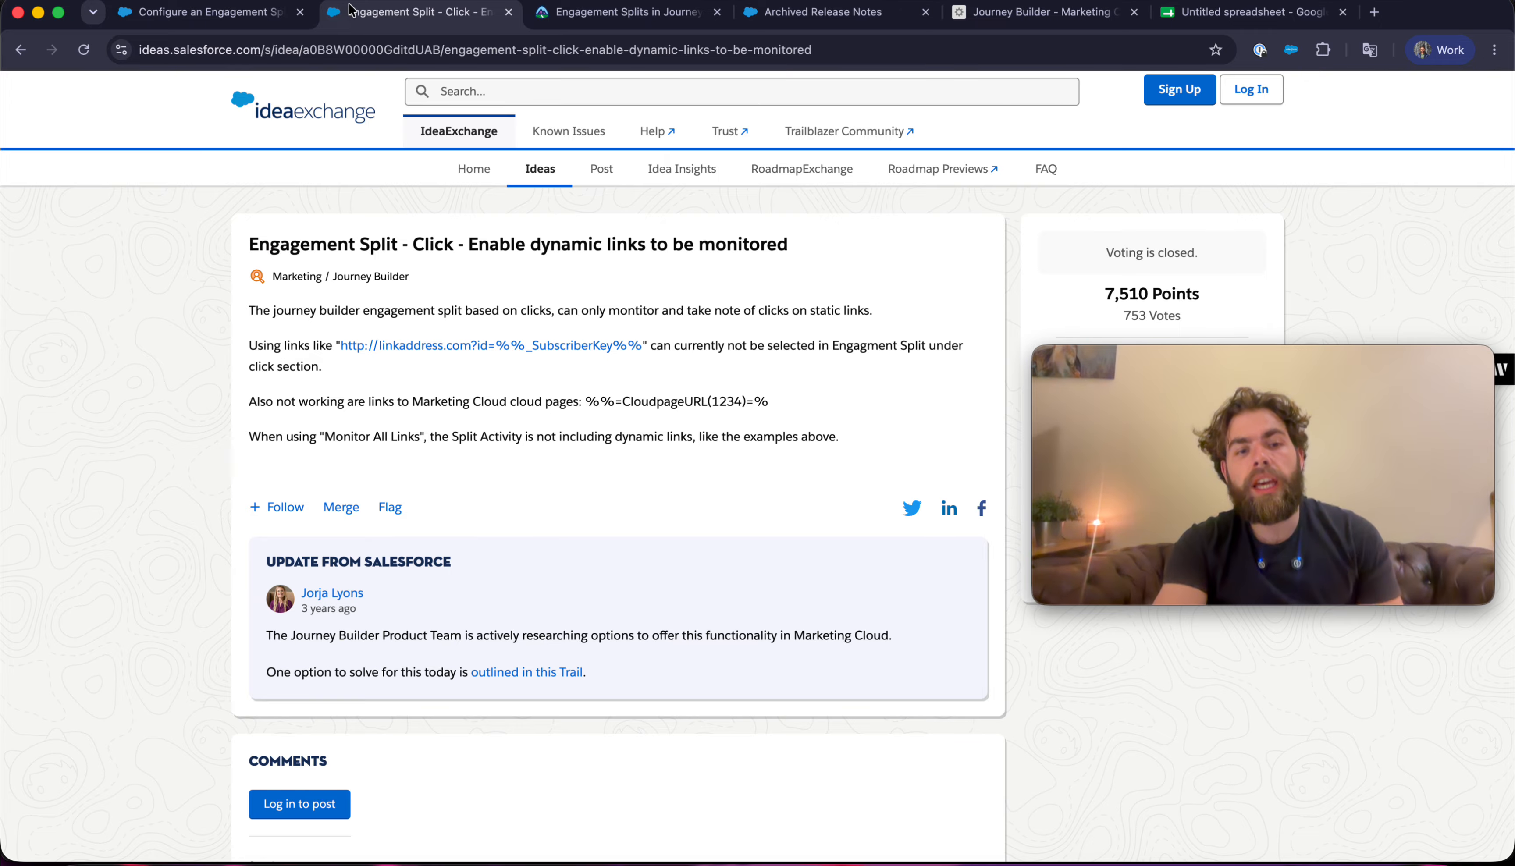
pyautogui.click(258, 12)
pyautogui.scroll(5, 621, 647)
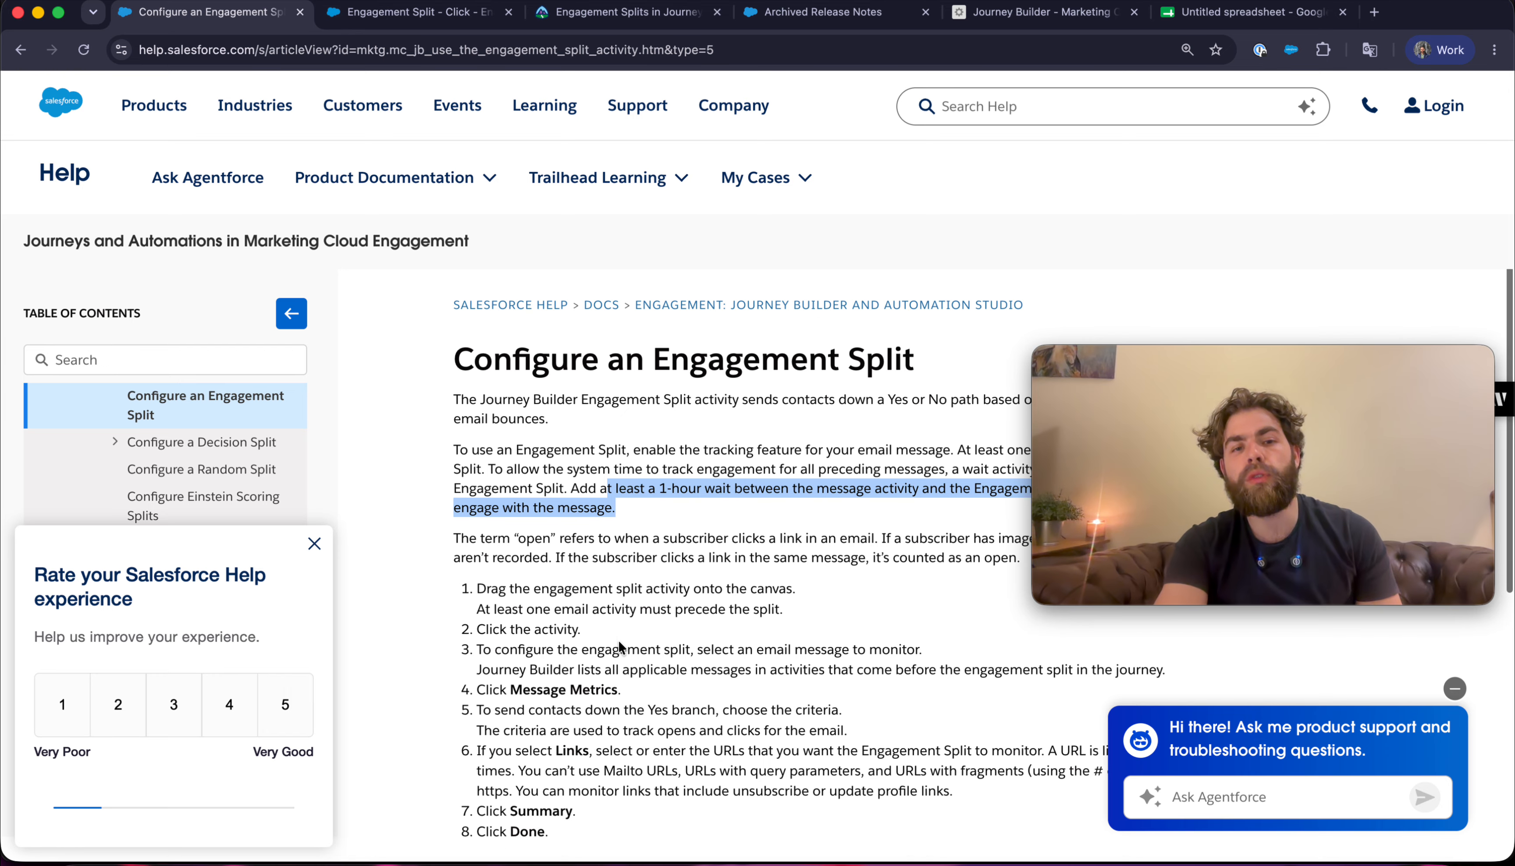
pyautogui.moveTo(452, 372); pyautogui.dragTo(618, 391)
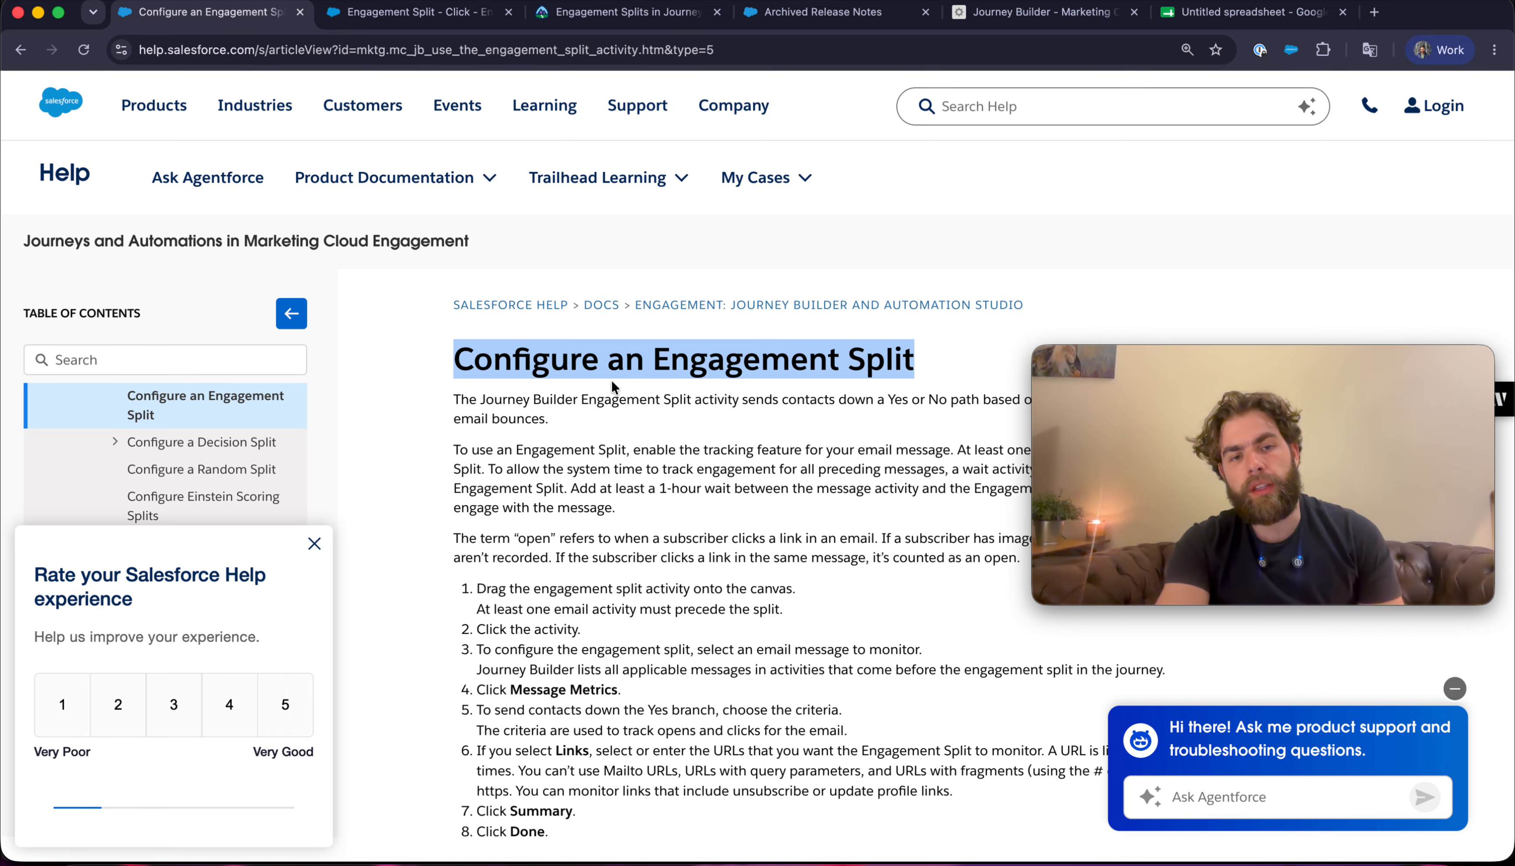
pyautogui.click(659, 506)
pyautogui.scroll(-2, 659, 511)
pyautogui.scroll(-2, 659, 510)
pyautogui.scroll(2, 658, 508)
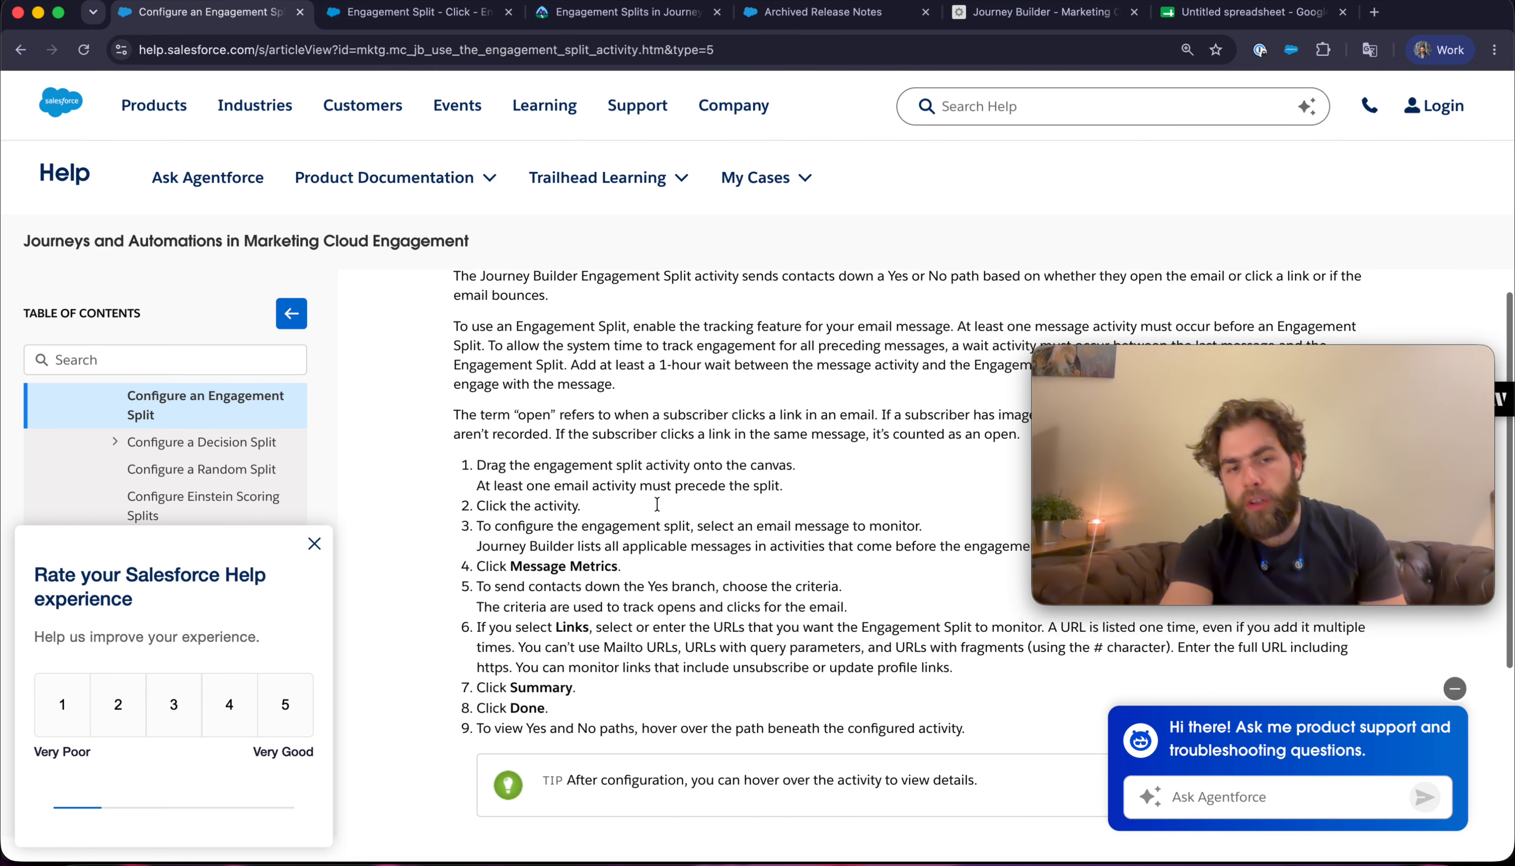